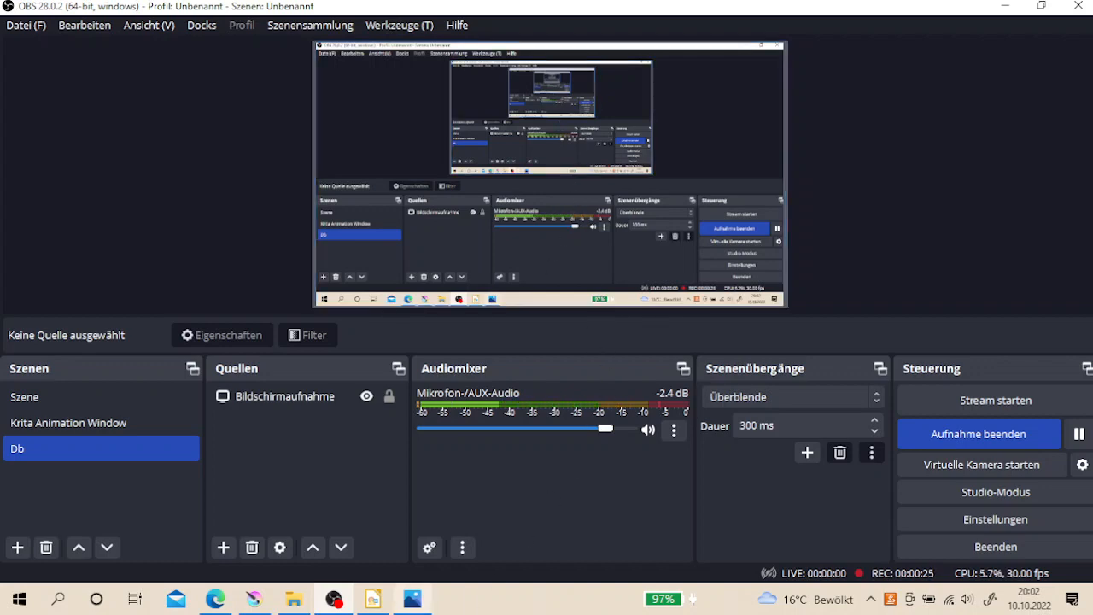
- Switch to the image viewer and browse the finished cards from Mask Totem to Masked Monkey Rework
{"action": "left_click", "coordinate": [412, 598]}
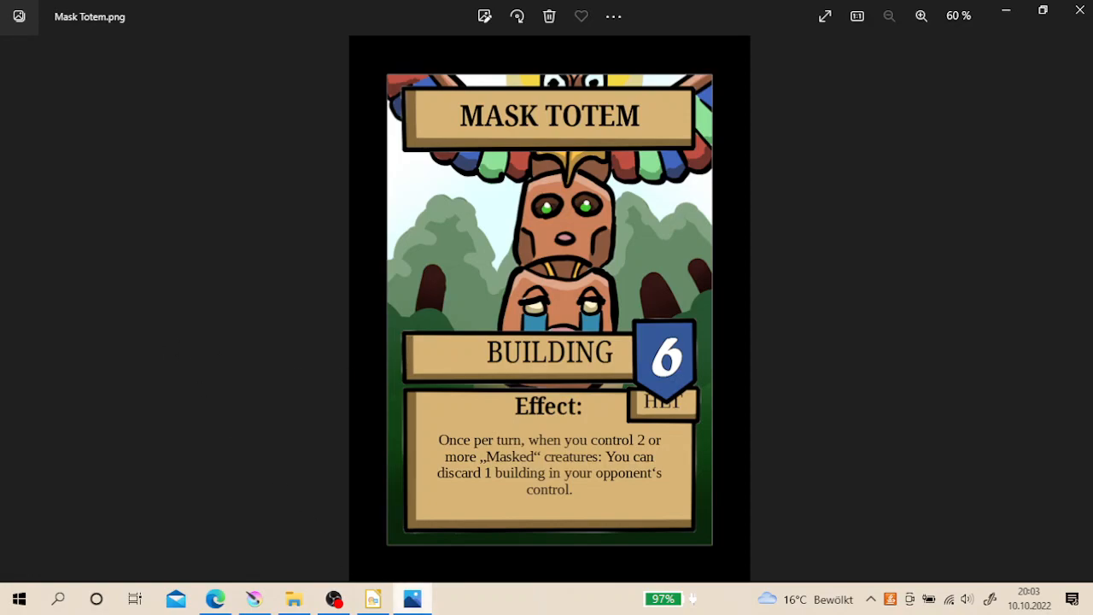
{"action": "left_click", "coordinate": [412, 599]}
{"action": "left_click", "coordinate": [412, 599]}
{"action": "mouse_move", "coordinate": [413, 600]}
{"action": "left_click", "coordinate": [1069, 316]}
{"action": "left_click", "coordinate": [1055, 302]}
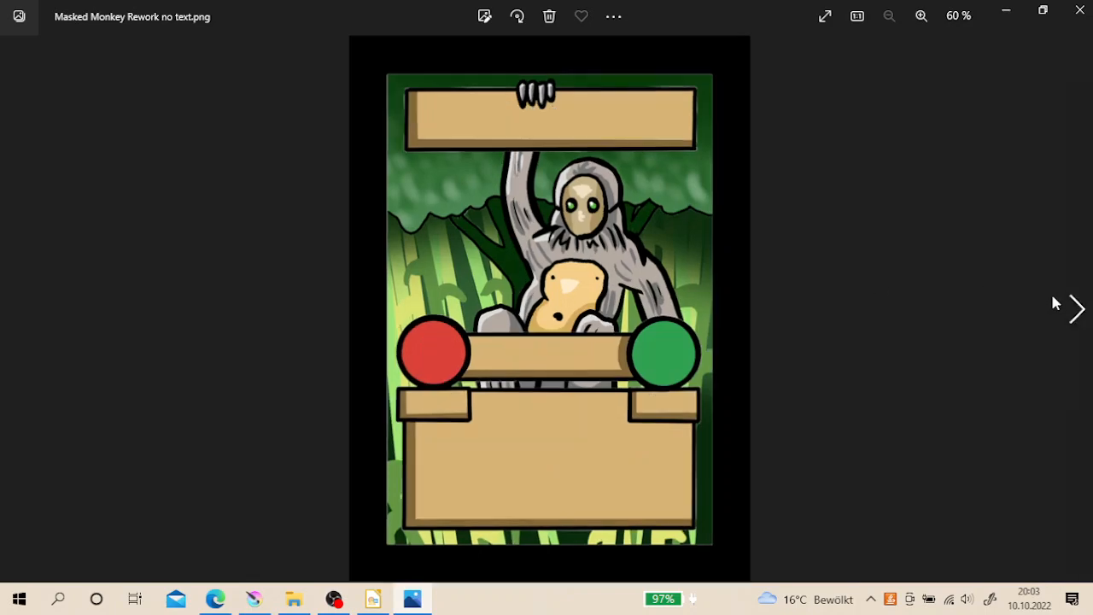
{"action": "left_click", "coordinate": [1056, 302]}
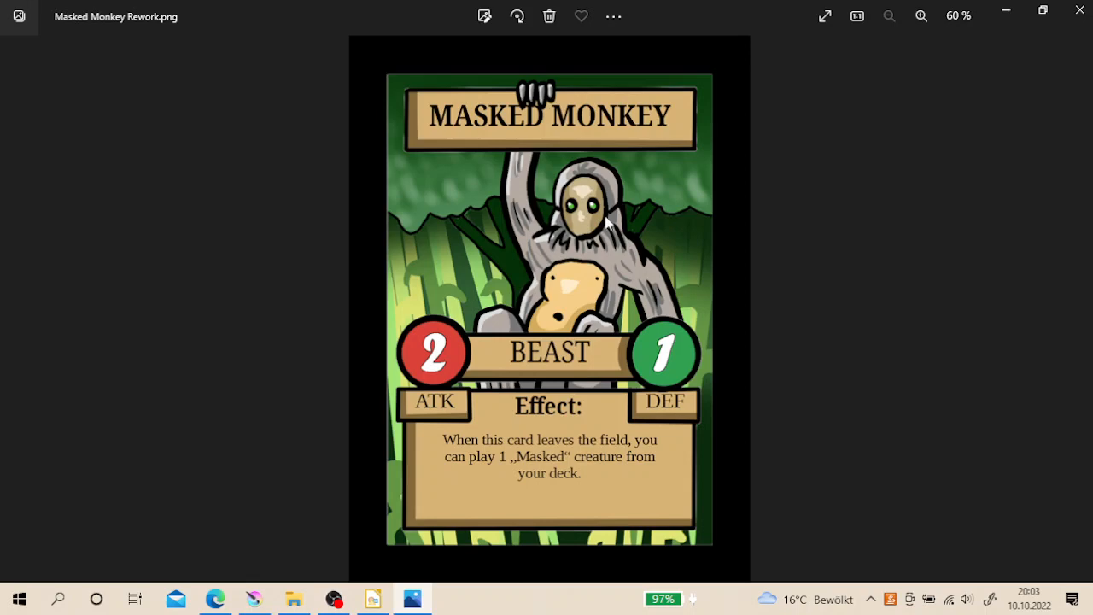
- Compare the Tentraps layout drawing in LibreOffice Draw with the finished Masked Monkey card image
{"action": "left_click", "coordinate": [373, 597]}
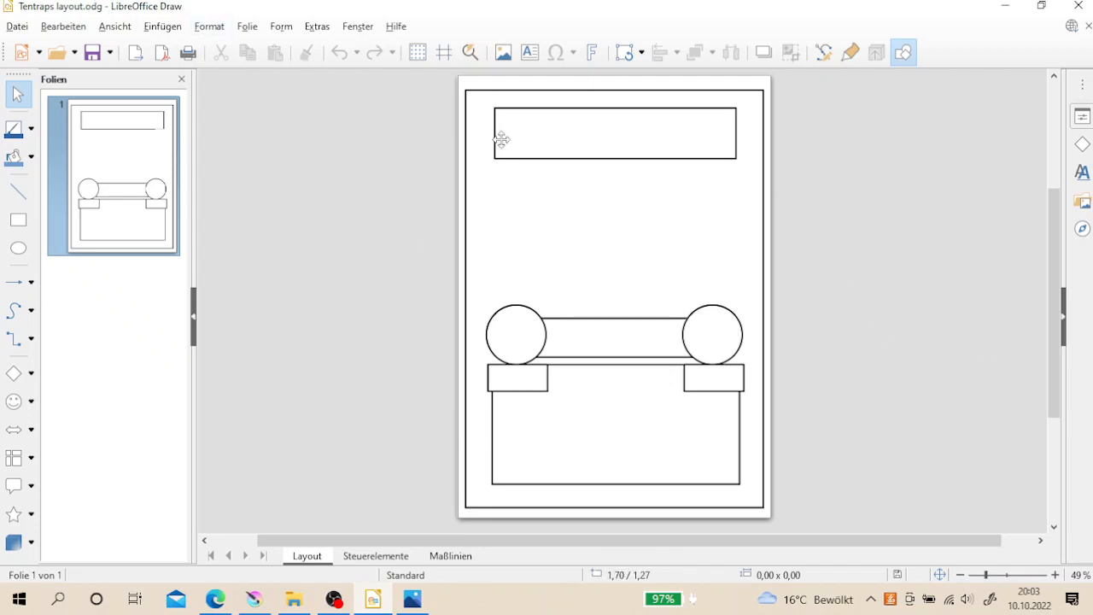
{"action": "left_click", "coordinate": [711, 196]}
{"action": "left_click", "coordinate": [798, 202]}
{"action": "left_click", "coordinate": [412, 598]}
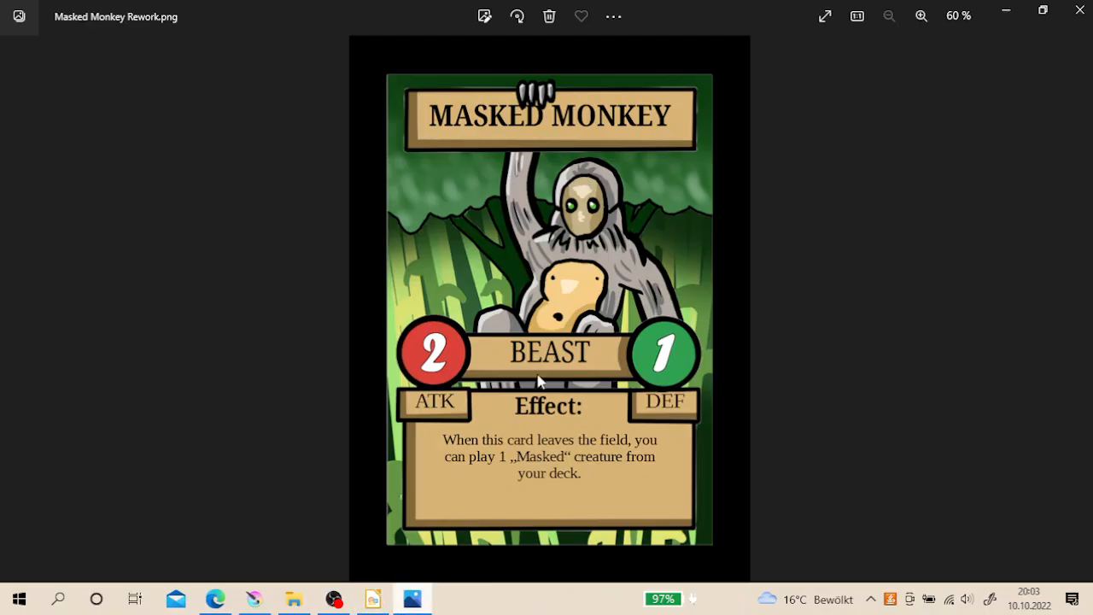
{"action": "left_click", "coordinate": [373, 599]}
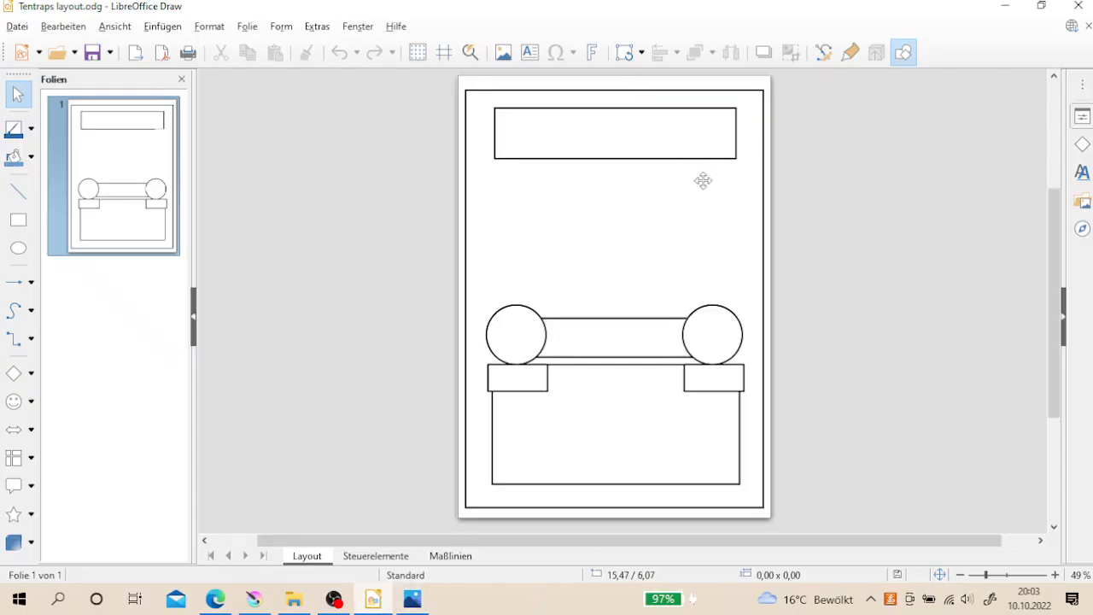
{"action": "right_click", "coordinate": [741, 203]}
{"action": "left_click", "coordinate": [838, 156]}
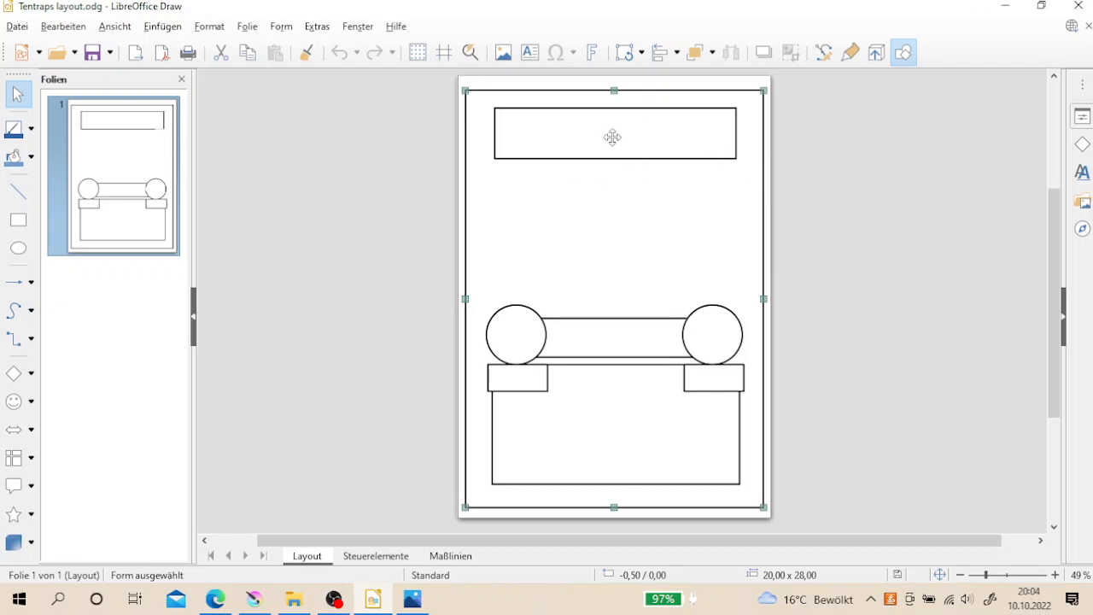
- Start exporting the Tentraps layout drawing and choose the "tentraps stuff" folder as the destination
{"action": "left_click", "coordinate": [8, 26]}
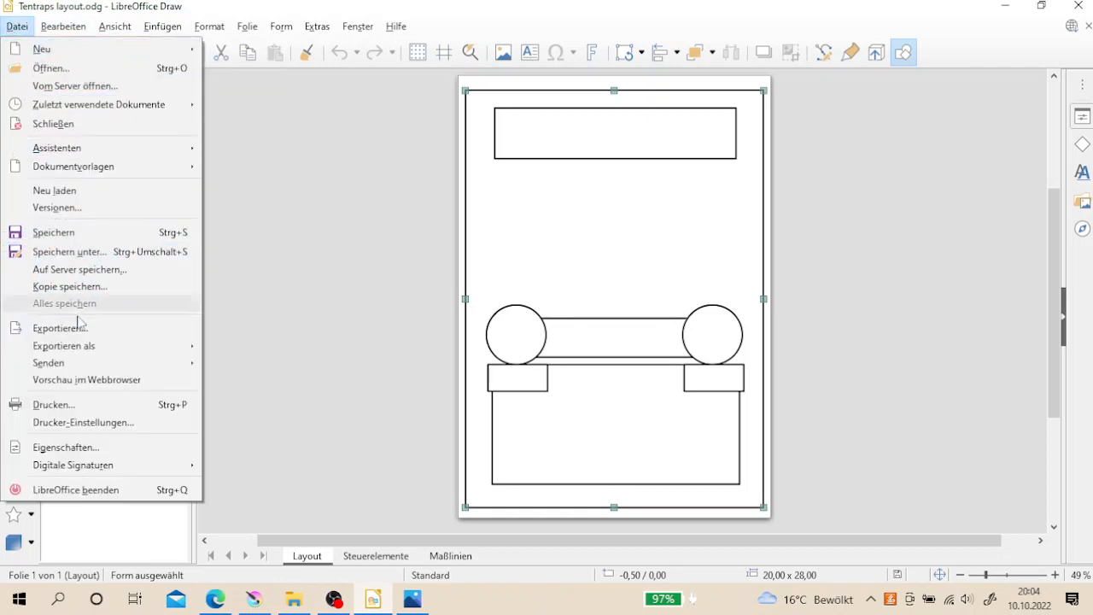
{"action": "mouse_move", "coordinate": [156, 353]}
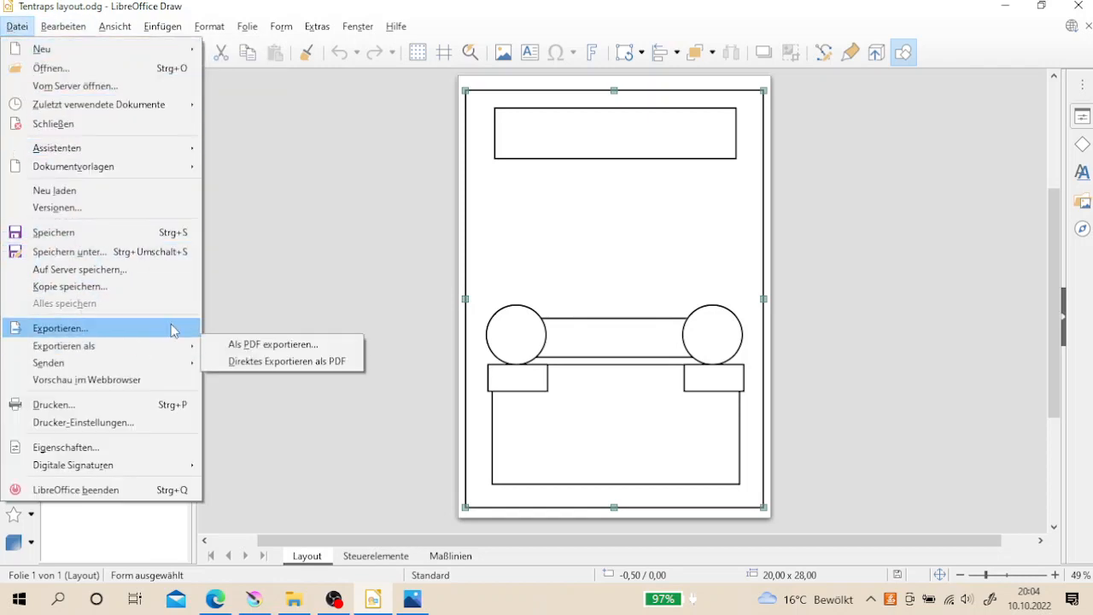
{"action": "left_click", "coordinate": [210, 322]}
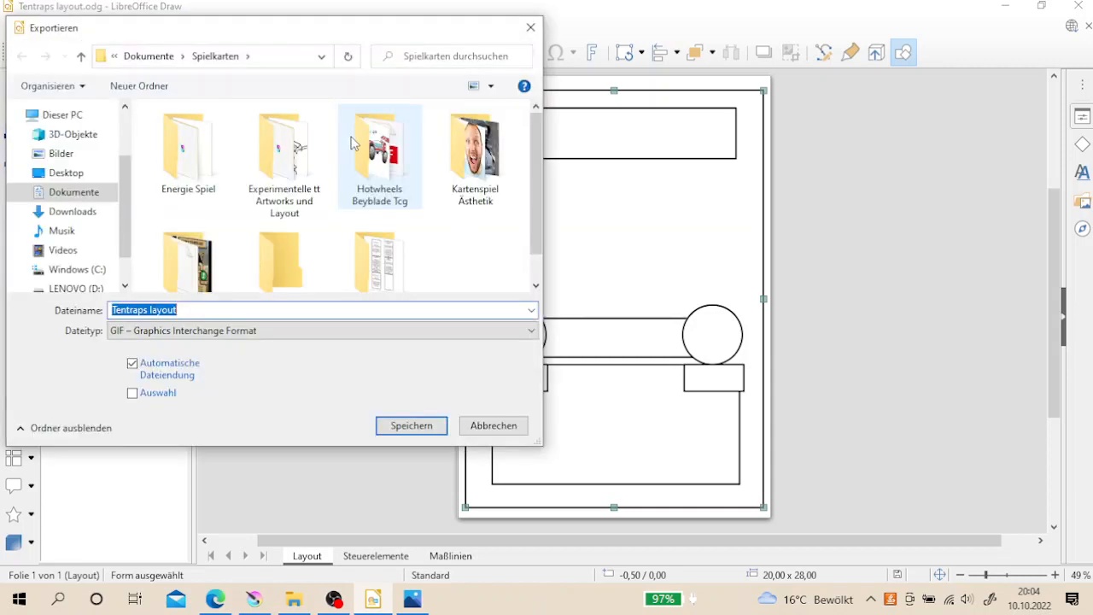
{"action": "scroll", "coordinate": [339, 211], "scroll_direction": "down", "scroll_amount": 1}
{"action": "scroll", "coordinate": [291, 214], "scroll_direction": "up", "scroll_amount": 1}
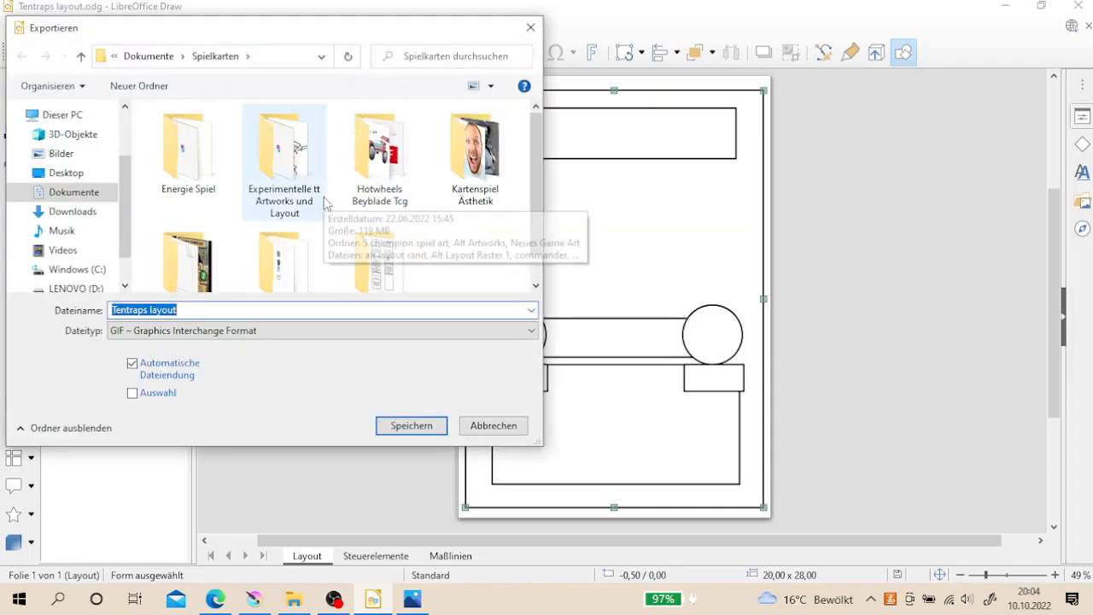
{"action": "scroll", "coordinate": [288, 239], "scroll_direction": "down", "scroll_amount": 1}
{"action": "left_click", "coordinate": [288, 252]}
{"action": "double_click", "coordinate": [288, 252]}
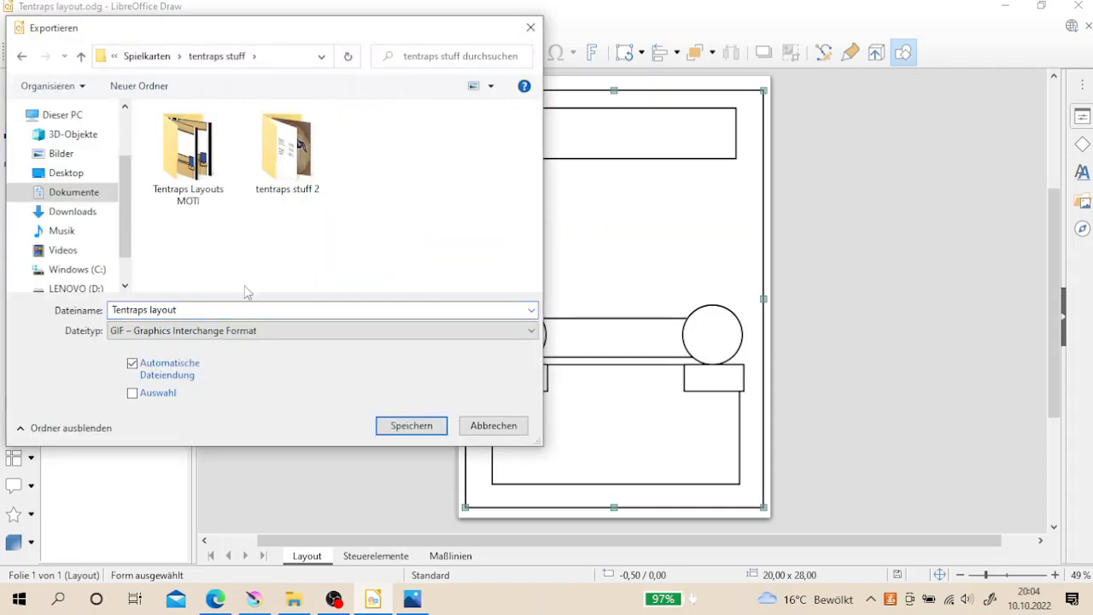
- Export the layout as a JPEG named "Framework Test" with the default JPG options
{"action": "left_click", "coordinate": [215, 329]}
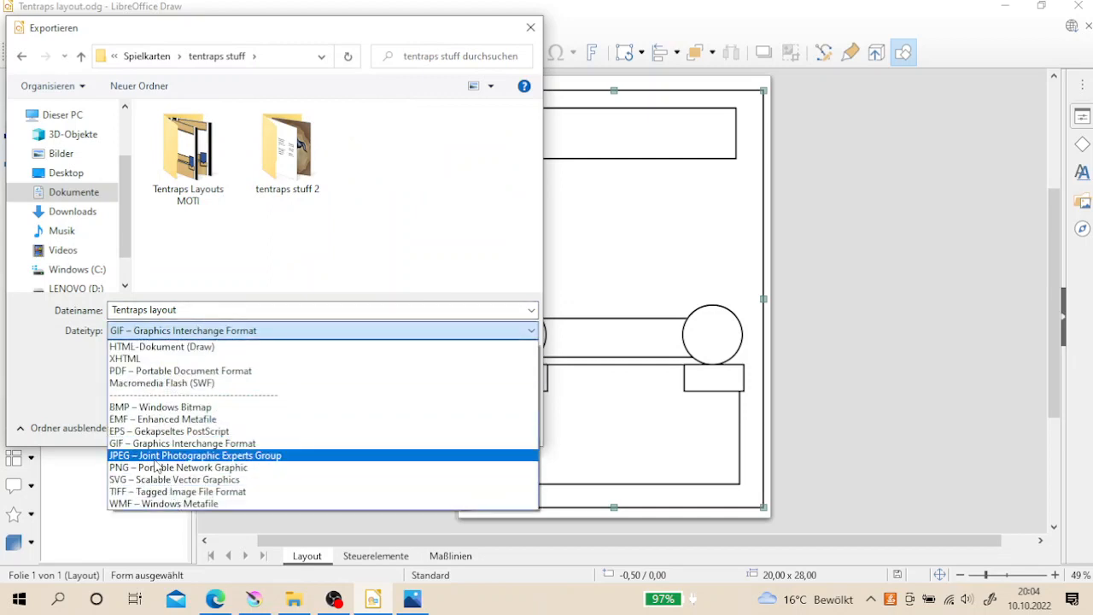
{"action": "left_click", "coordinate": [194, 456]}
{"action": "left_click", "coordinate": [187, 312]}
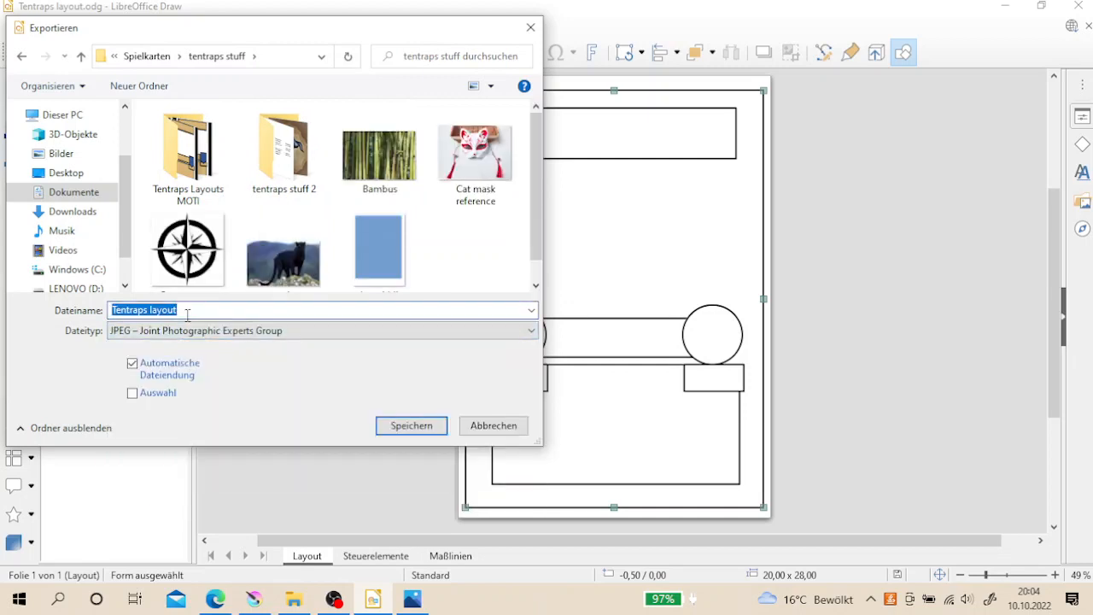
{"action": "key", "text": "BackSpace"}
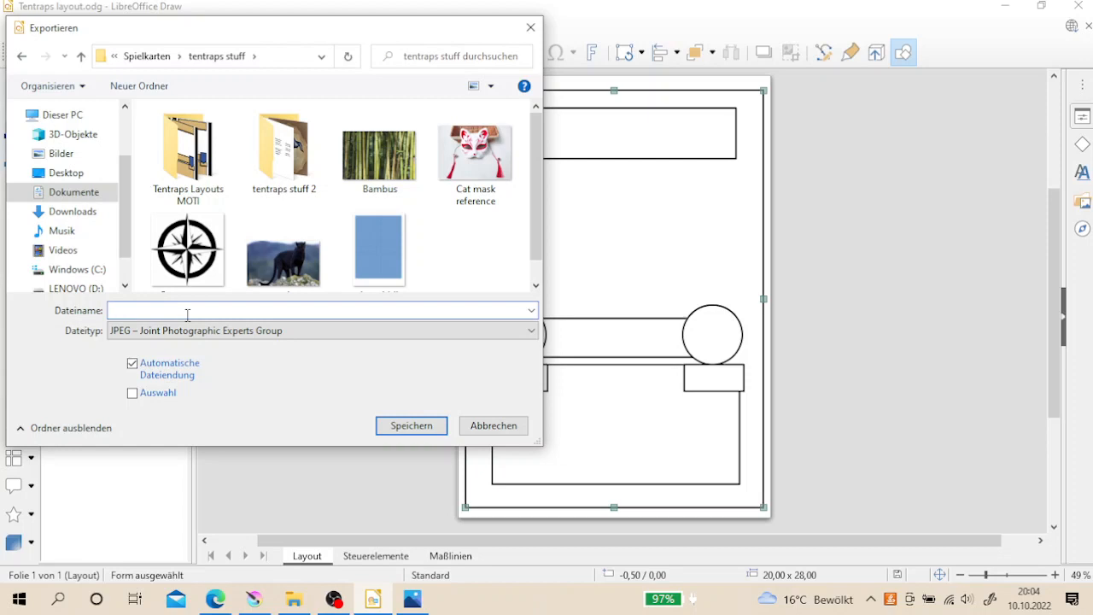
{"action": "type", "text": "Framework Test"}
{"action": "left_click", "coordinate": [389, 426]}
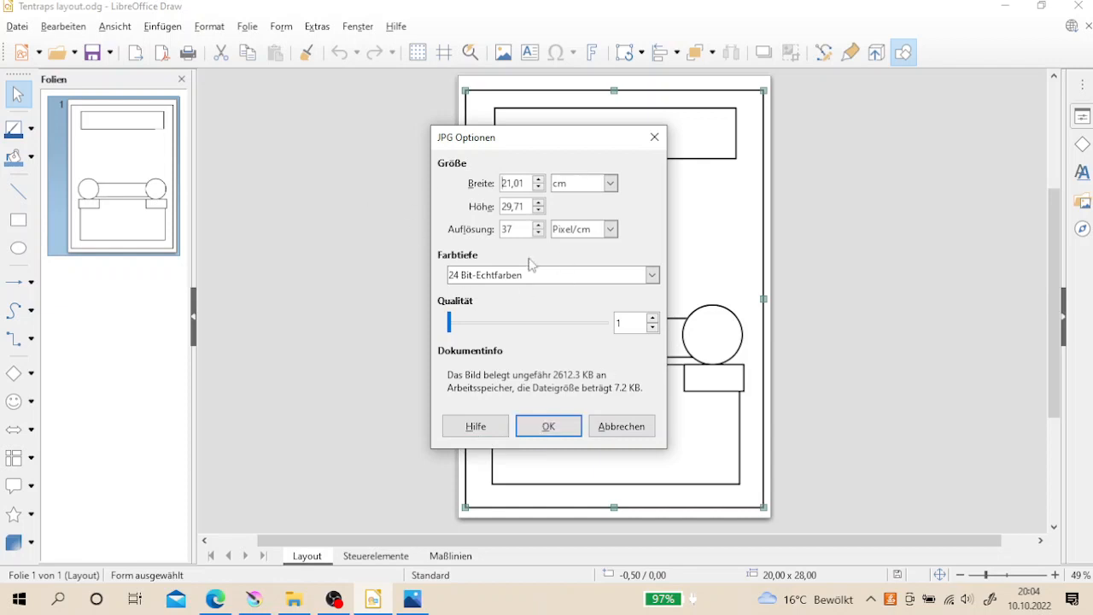
{"action": "left_click", "coordinate": [553, 426]}
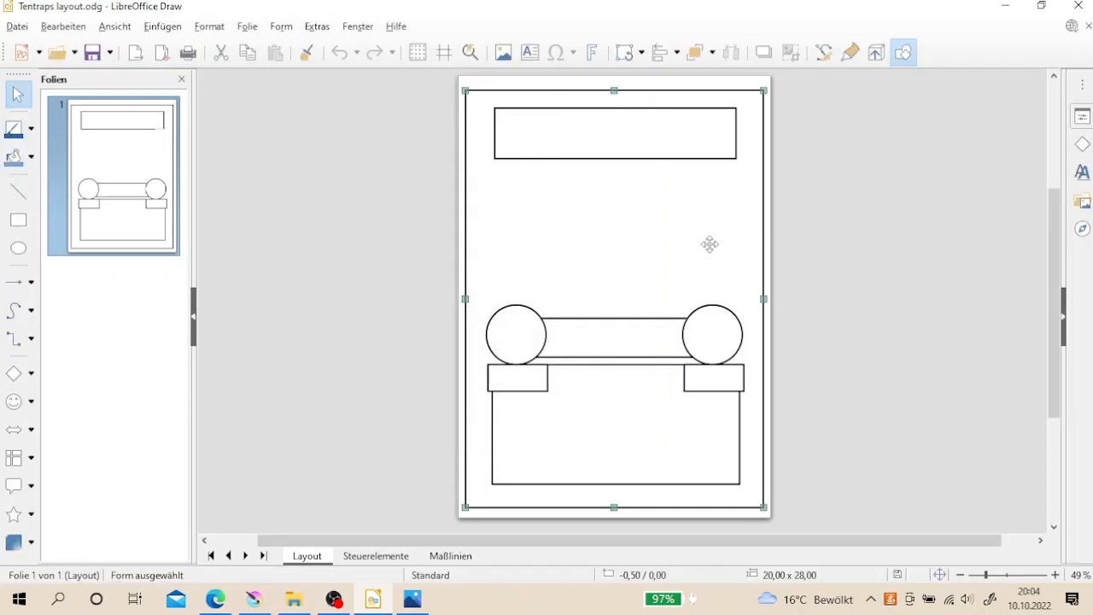
- Switch to Krita and open the "tentraps stuff" folder in the file explorer to locate the Framework Test image
{"action": "left_click", "coordinate": [270, 600]}
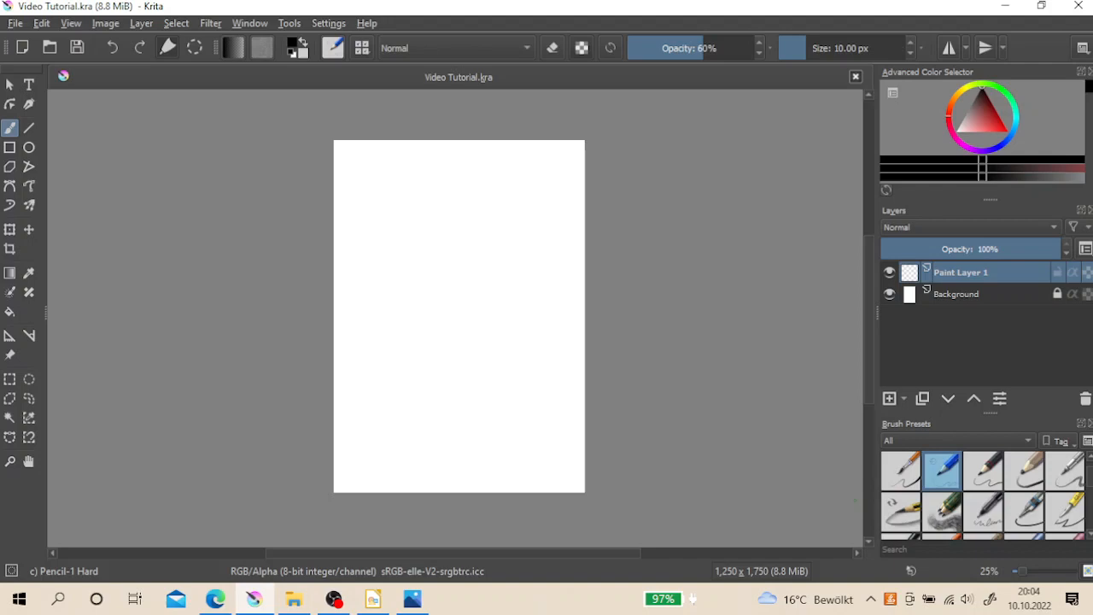
{"action": "left_click", "coordinate": [291, 601]}
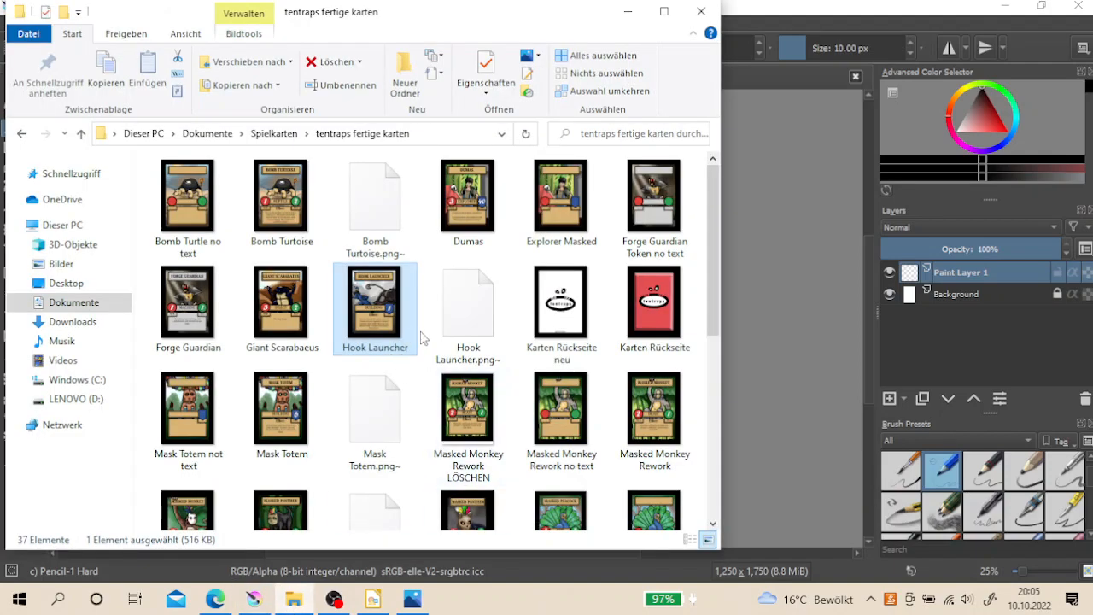
{"action": "left_click", "coordinate": [261, 134]}
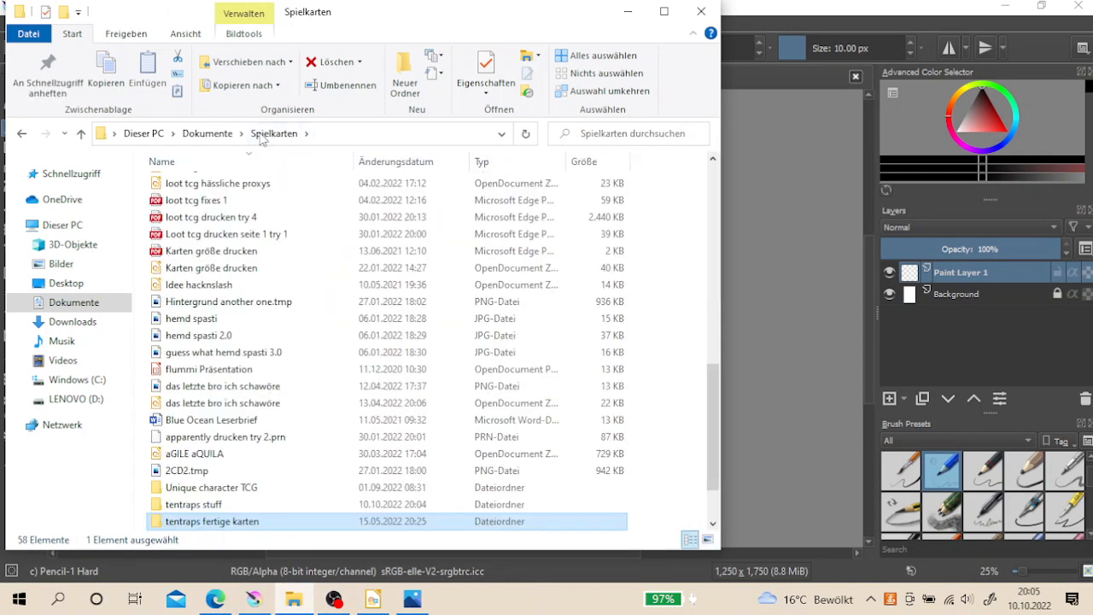
{"action": "double_click", "coordinate": [210, 436]}
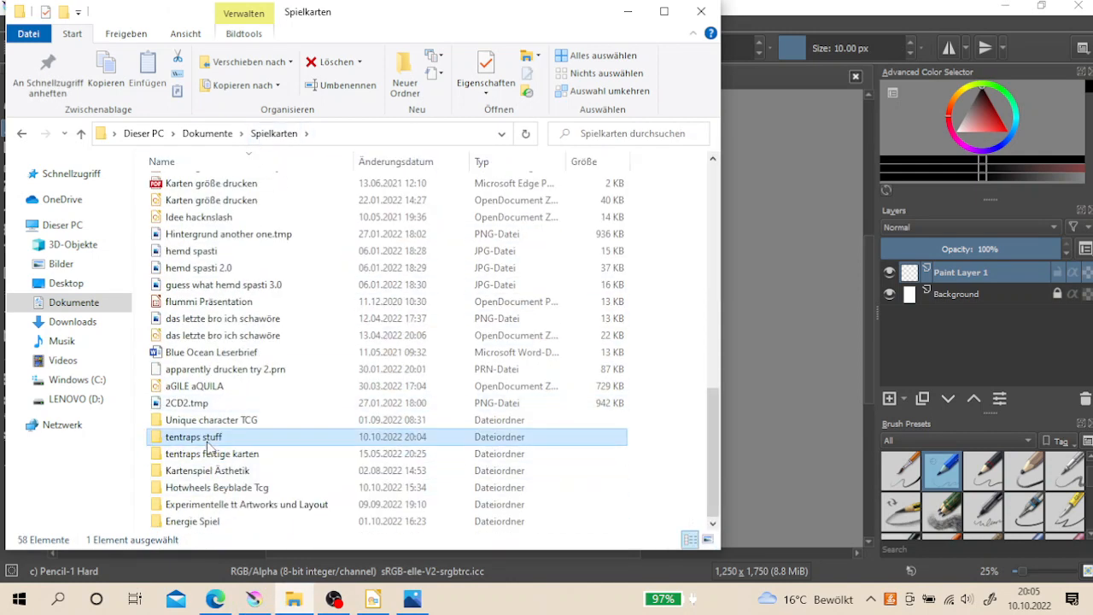
{"action": "scroll", "coordinate": [461, 269], "scroll_direction": "down", "scroll_amount": 5}
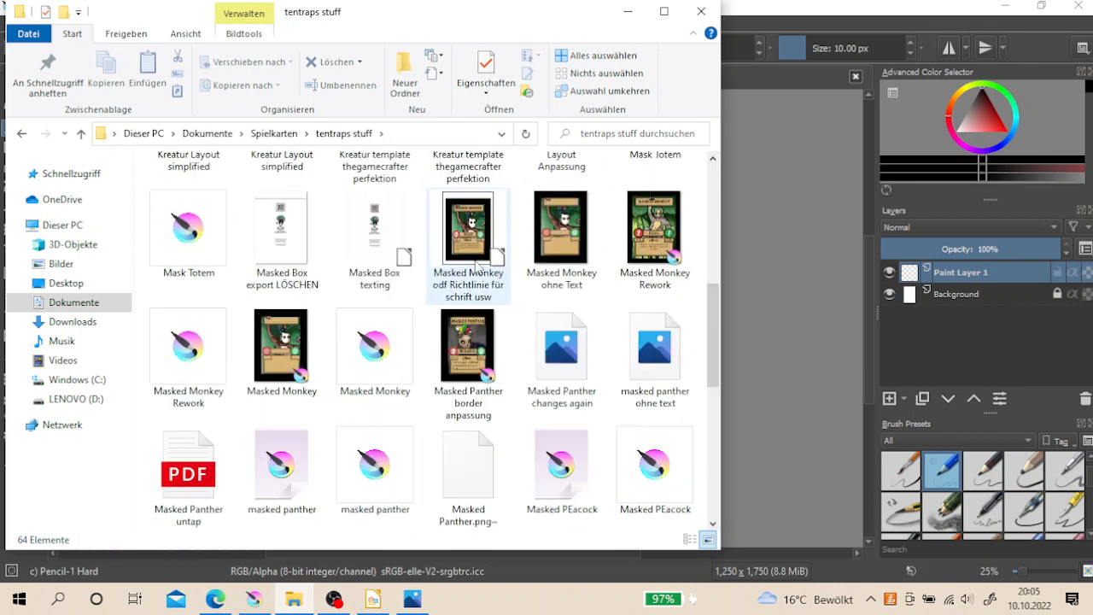
{"action": "scroll", "coordinate": [466, 274], "scroll_direction": "up", "scroll_amount": 5}
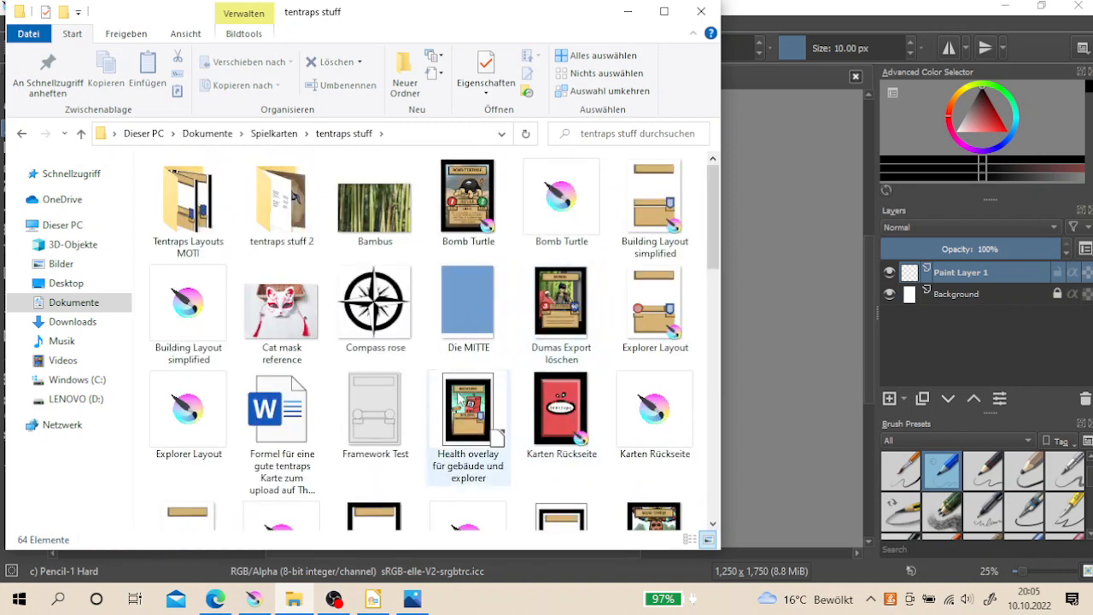
- Insert the Framework Test image from the folder into the Video Tutorial document as a new layer
{"action": "left_click_drag", "start_coordinate": [422, 6], "coordinate": [900, 4]}
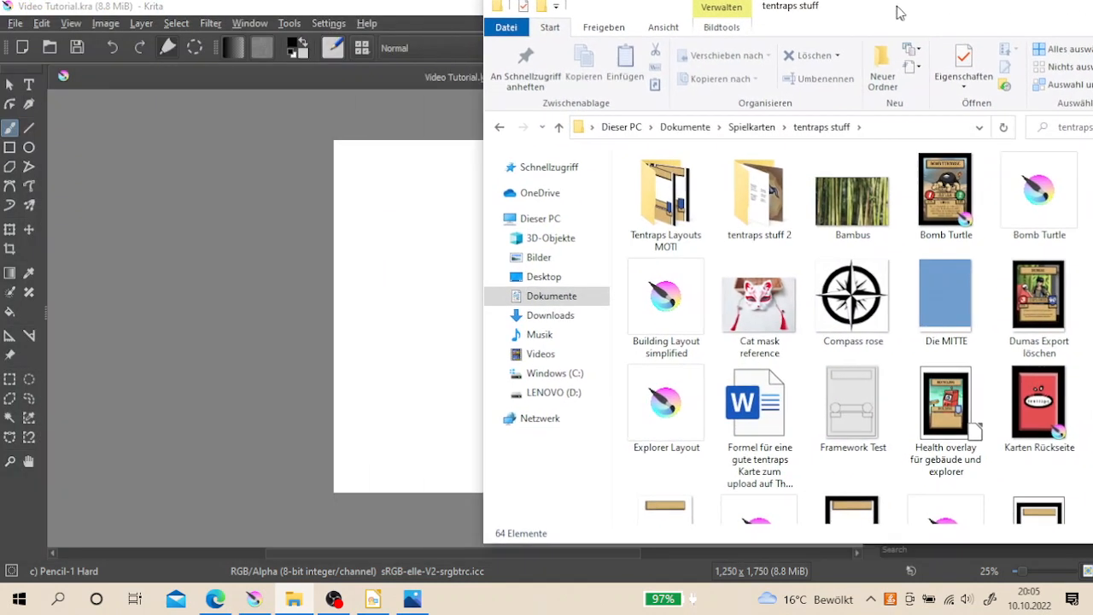
{"action": "left_click", "coordinate": [854, 414]}
{"action": "left_click_drag", "start_coordinate": [628, 340], "coordinate": [398, 304]}
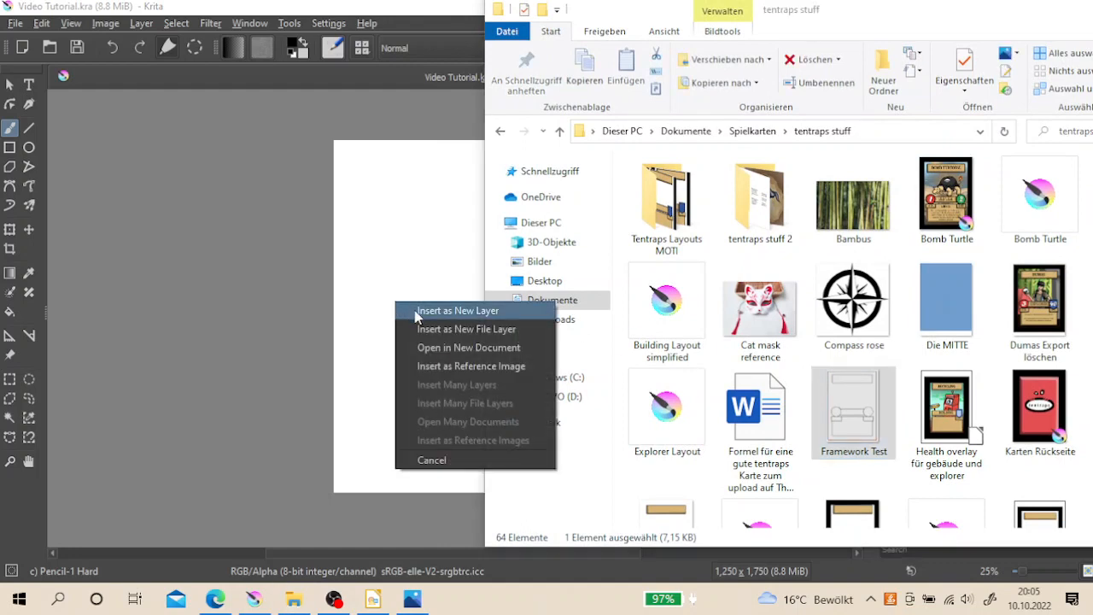
{"action": "left_click", "coordinate": [418, 312]}
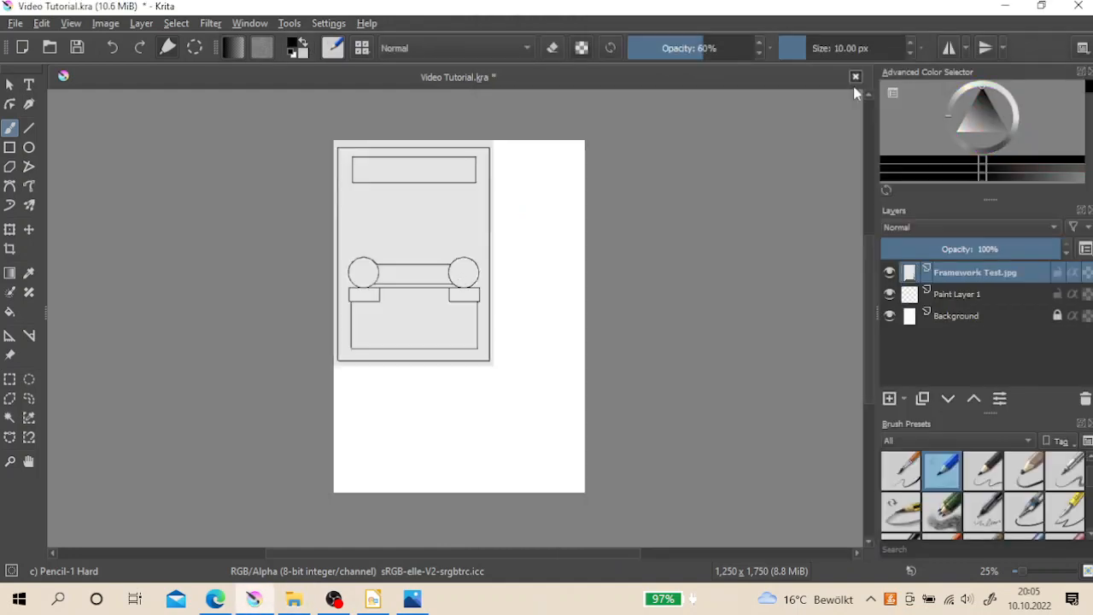
- Scale the Framework Test layer to cover the whole canvas and set its opacity to 47%
{"action": "left_click", "coordinate": [9, 229]}
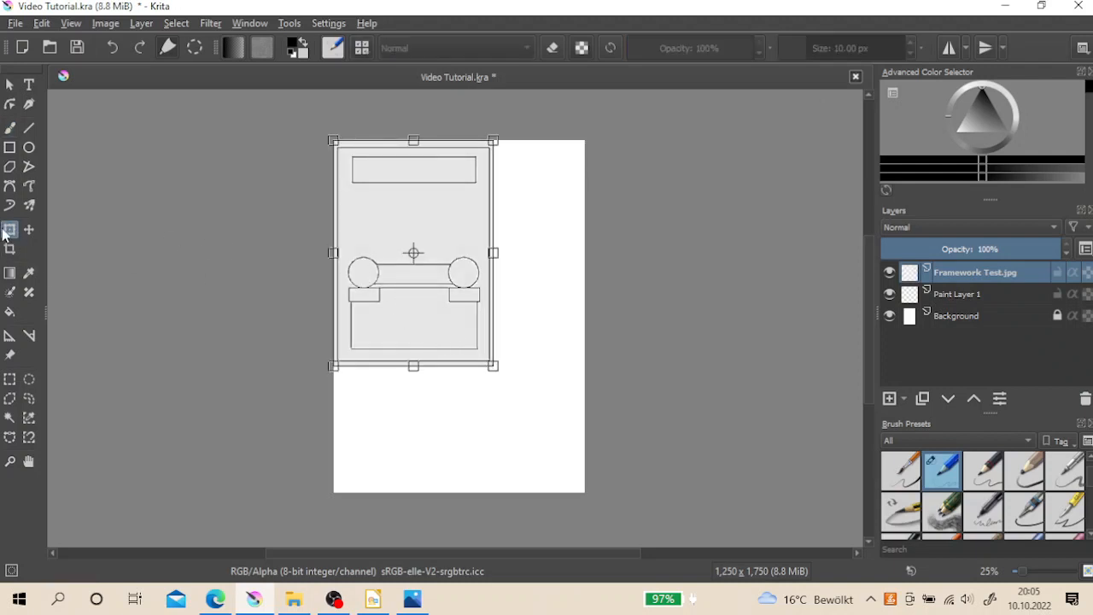
{"action": "left_click_drag", "start_coordinate": [495, 369], "coordinate": [592, 491]}
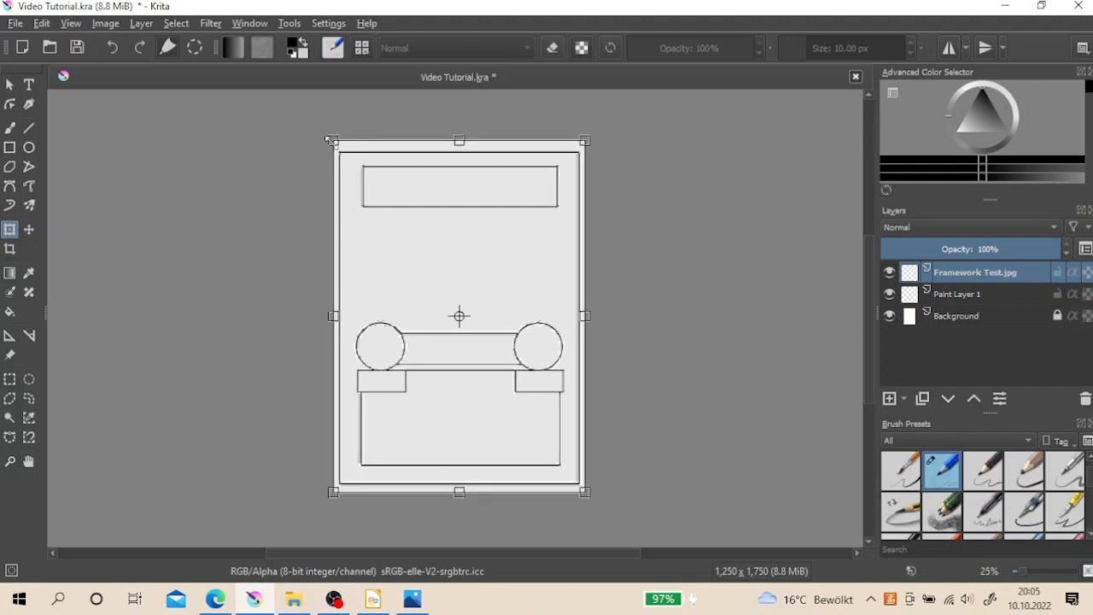
{"action": "left_click_drag", "start_coordinate": [331, 139], "coordinate": [318, 129]}
{"action": "mouse_move", "coordinate": [972, 249]}
{"action": "left_mouse_down"}
{"action": "mouse_move", "coordinate": [952, 250]}
{"action": "mouse_move", "coordinate": [966, 248]}
{"action": "left_mouse_up"}
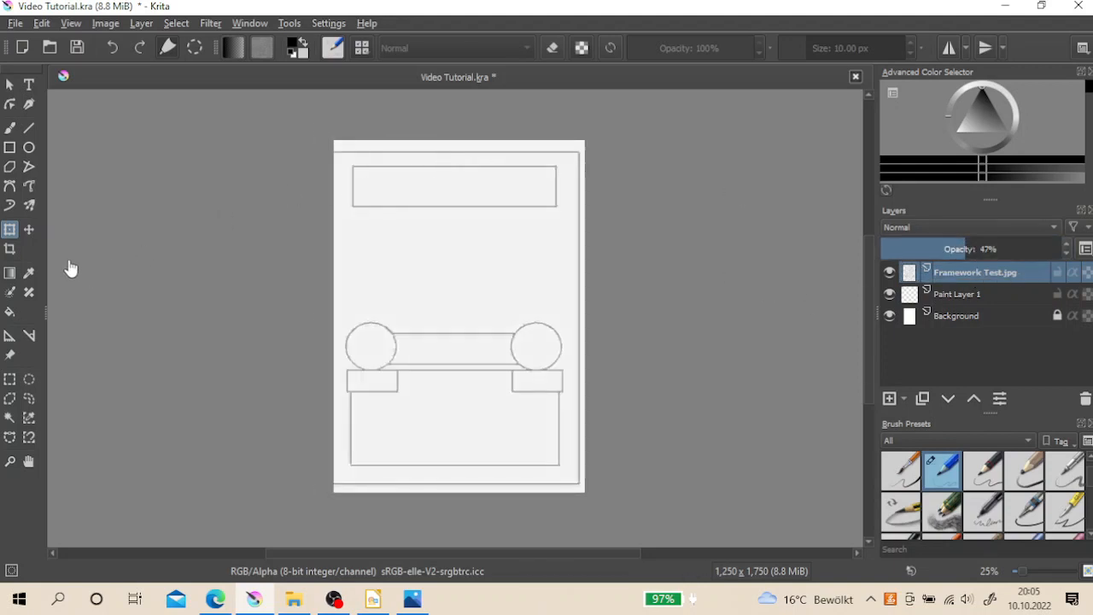
- Transform the Framework Test layer so the frame's upper, left and right border lines align with the canvas edges
{"action": "left_click", "coordinate": [11, 229]}
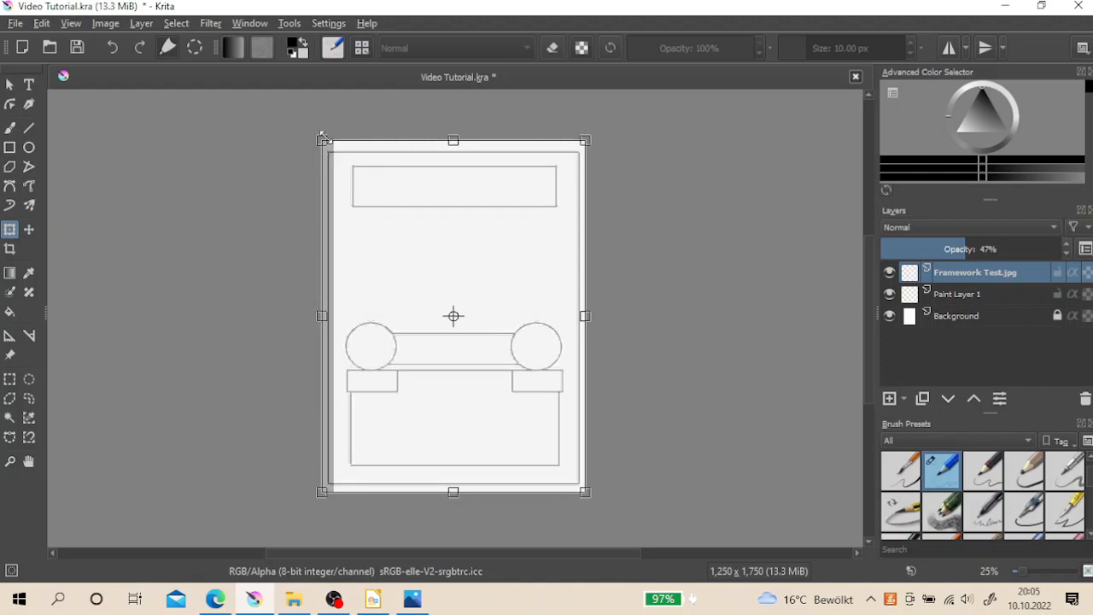
{"action": "left_click_drag", "start_coordinate": [324, 137], "coordinate": [324, 128]}
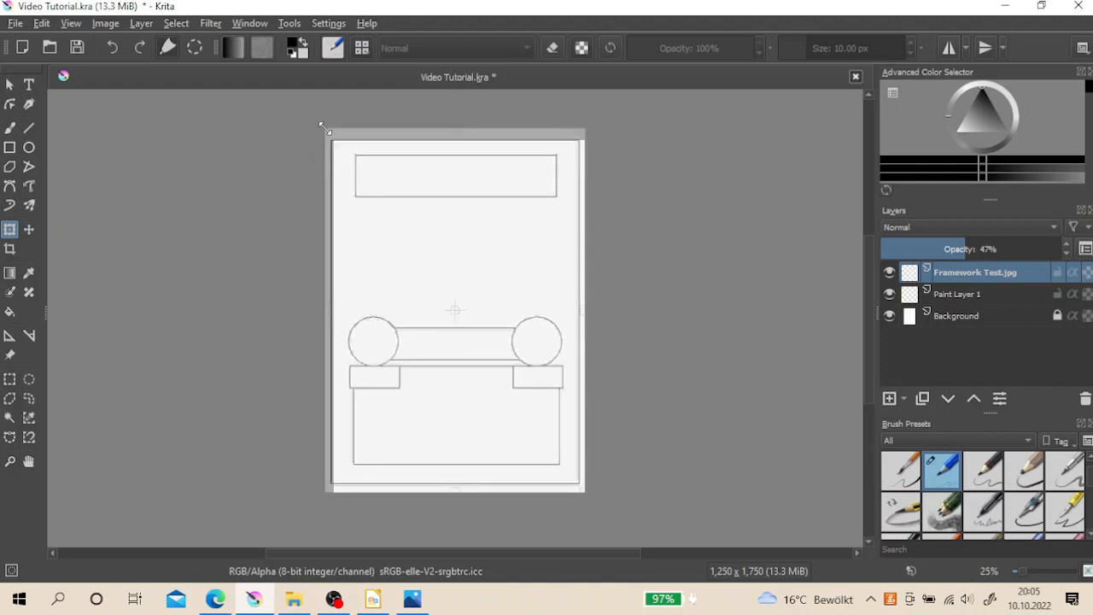
{"action": "scroll", "coordinate": [323, 127], "scroll_direction": "up", "scroll_amount": 3}
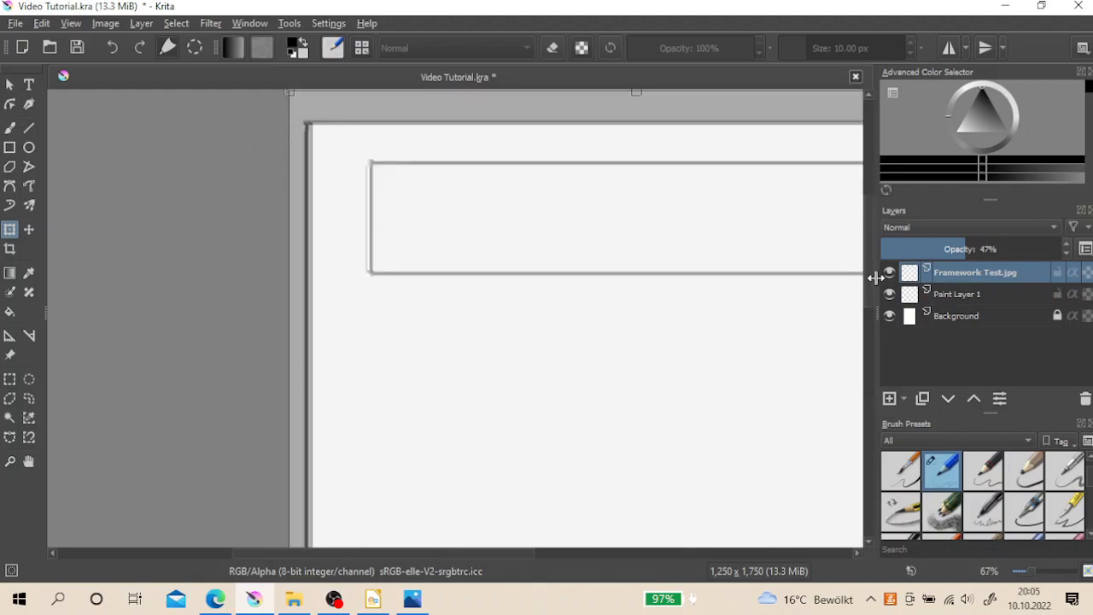
{"action": "scroll", "coordinate": [480, 145], "scroll_direction": "up", "scroll_amount": 1}
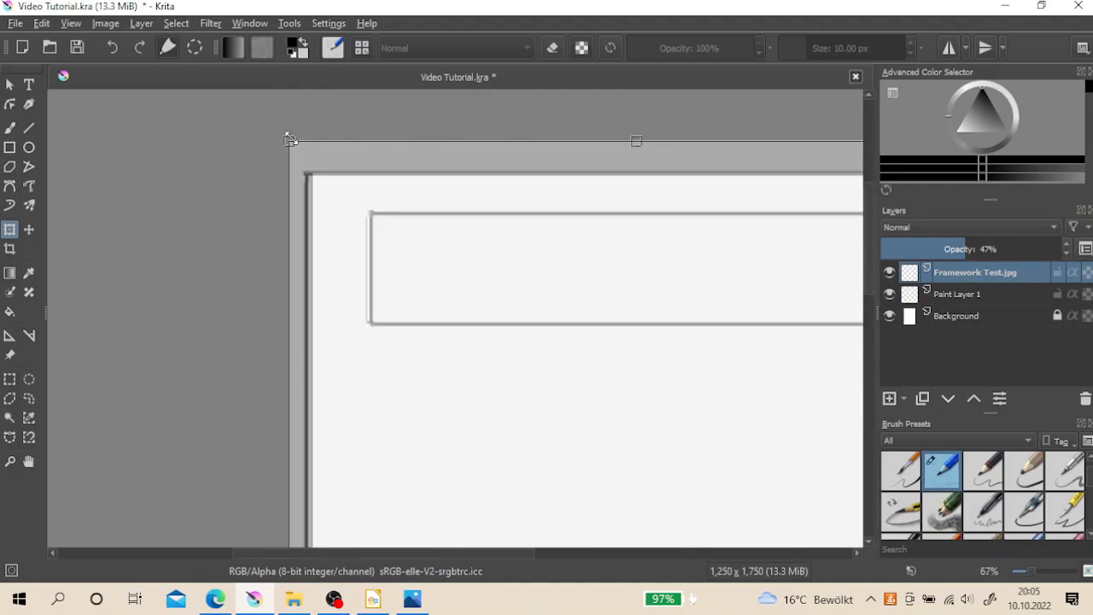
{"action": "left_click_drag", "start_coordinate": [291, 139], "coordinate": [296, 138]}
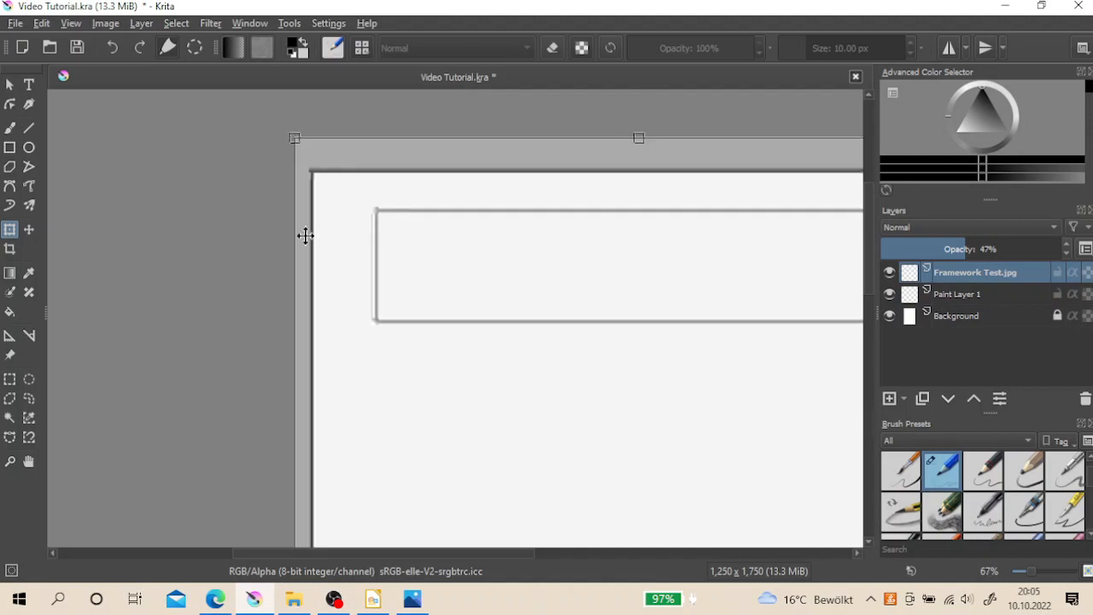
{"action": "left_click_drag", "start_coordinate": [262, 556], "coordinate": [449, 536]}
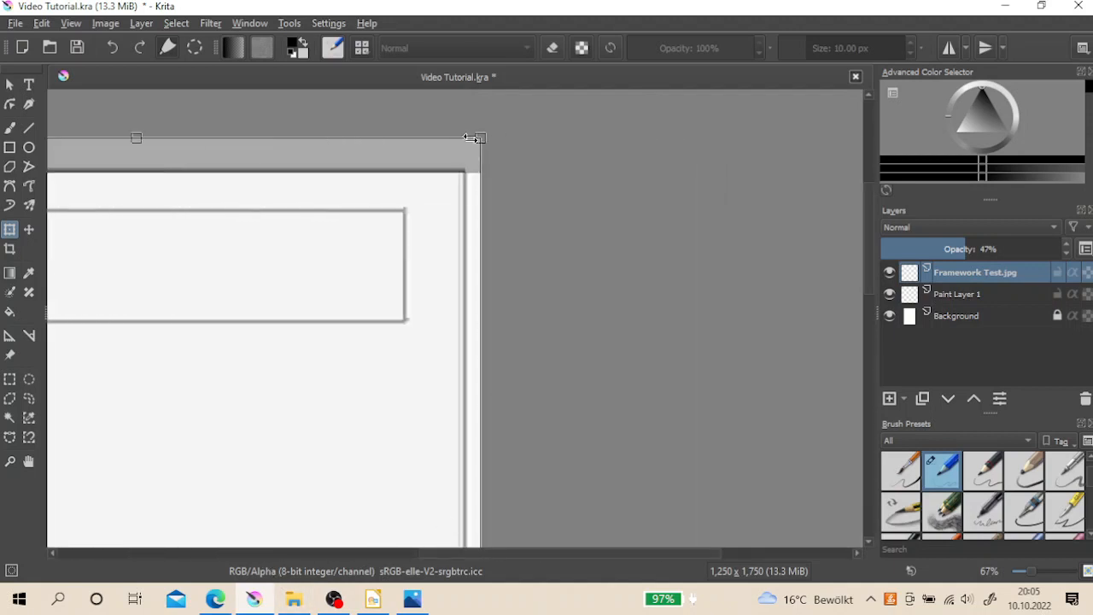
{"action": "mouse_move", "coordinate": [481, 139]}
{"action": "left_mouse_down"}
{"action": "mouse_move", "coordinate": [468, 138]}
{"action": "mouse_move", "coordinate": [498, 141]}
{"action": "left_mouse_up"}
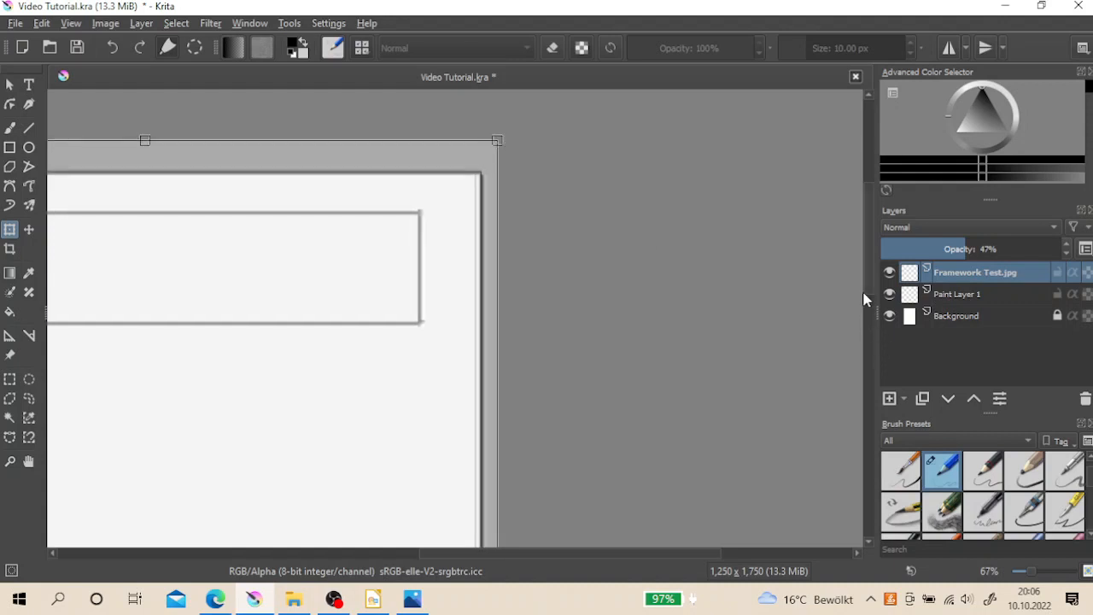
- Stretch the lower side of the Framework Test layer until the frame's bottom line meets the canvas edge, and apply the transform
{"action": "scroll", "coordinate": [145, 320], "scroll_direction": "down", "scroll_amount": 10}
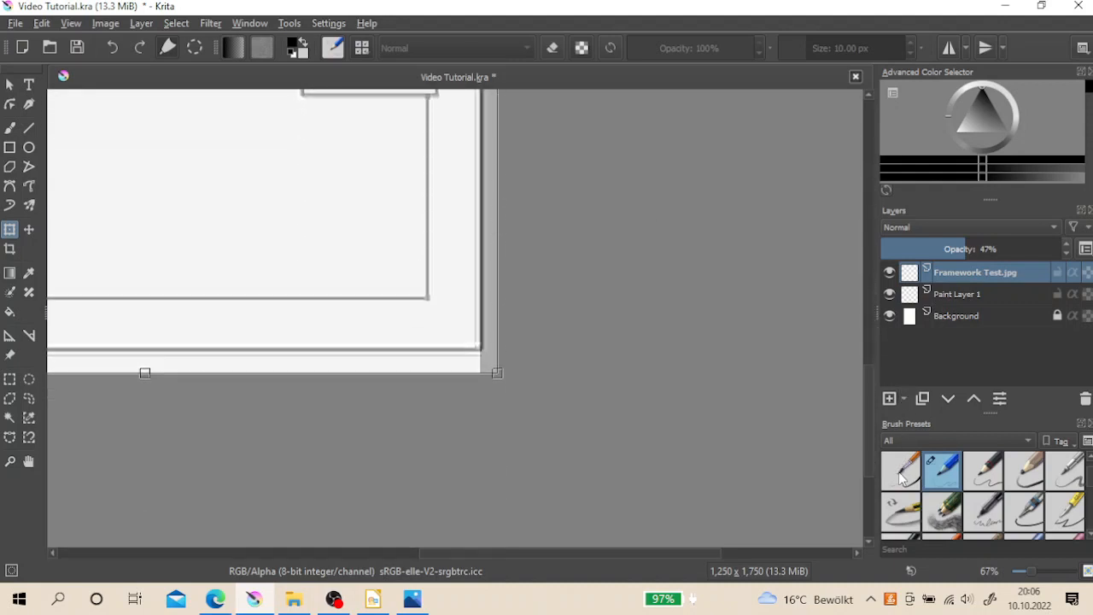
{"action": "left_click_drag", "start_coordinate": [565, 555], "coordinate": [453, 556]}
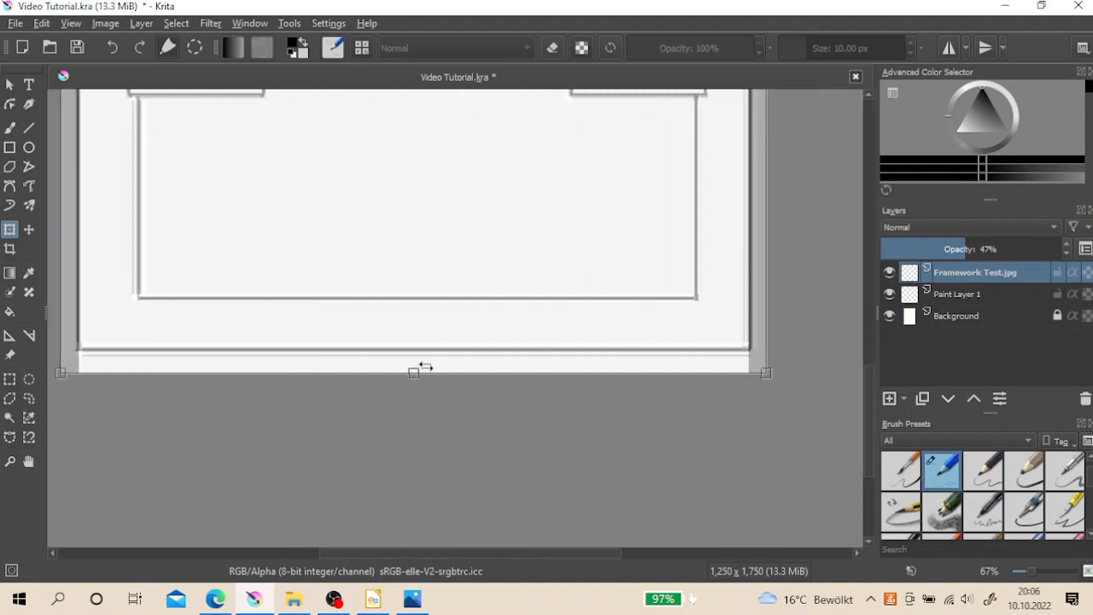
{"action": "left_click_drag", "start_coordinate": [413, 373], "coordinate": [420, 398]}
{"action": "scroll", "coordinate": [597, 287], "scroll_direction": "down", "scroll_amount": 4}
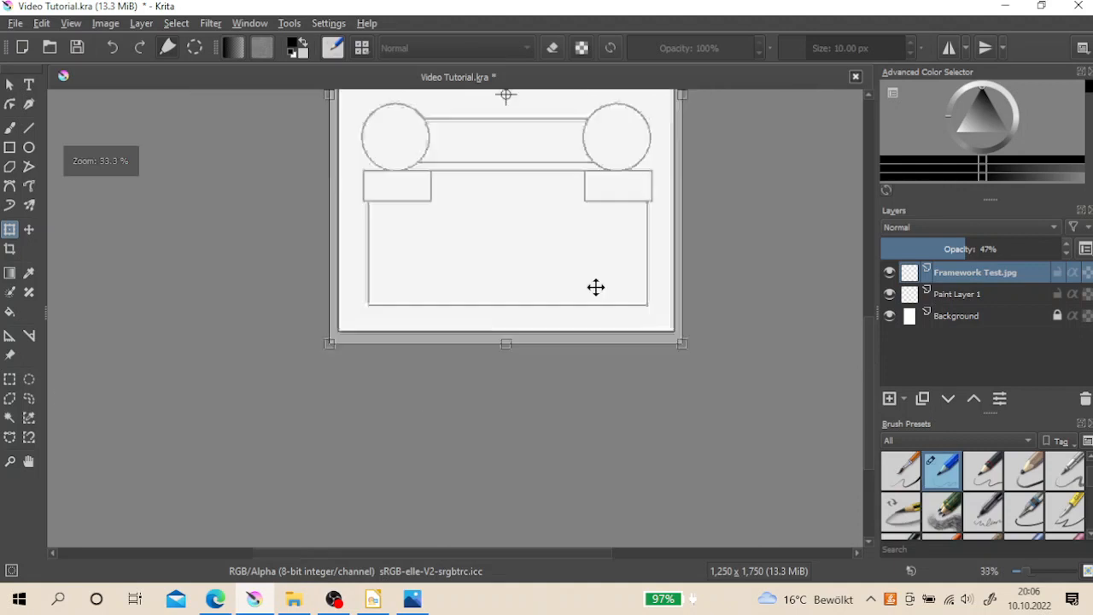
{"action": "left_click_drag", "start_coordinate": [866, 342], "coordinate": [865, 304]}
{"action": "left_click_drag", "start_coordinate": [367, 553], "coordinate": [436, 551]}
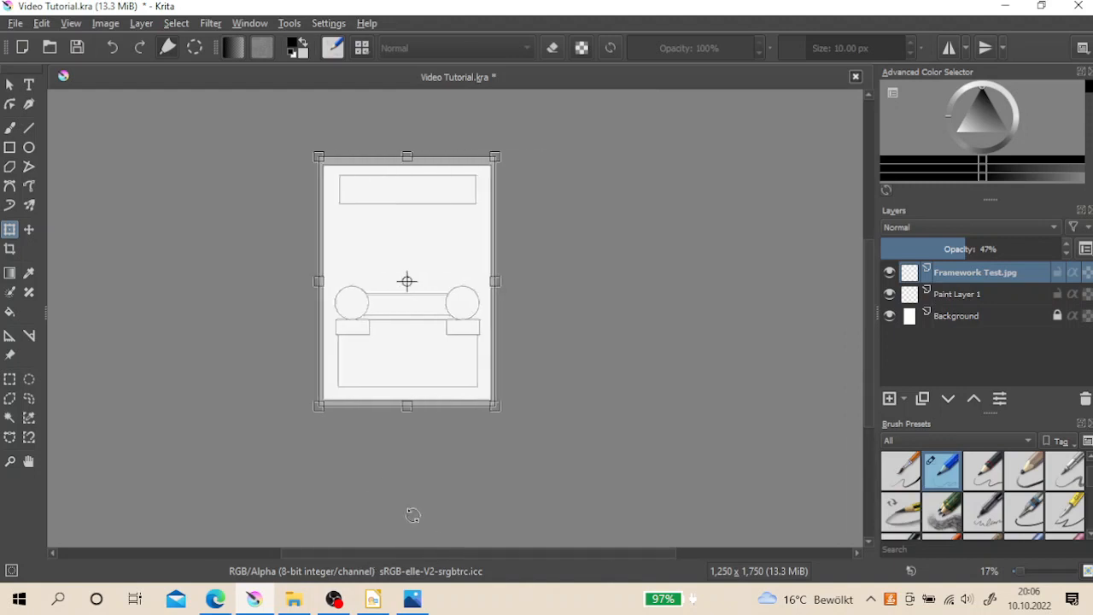
{"action": "left_click", "coordinate": [28, 398]}
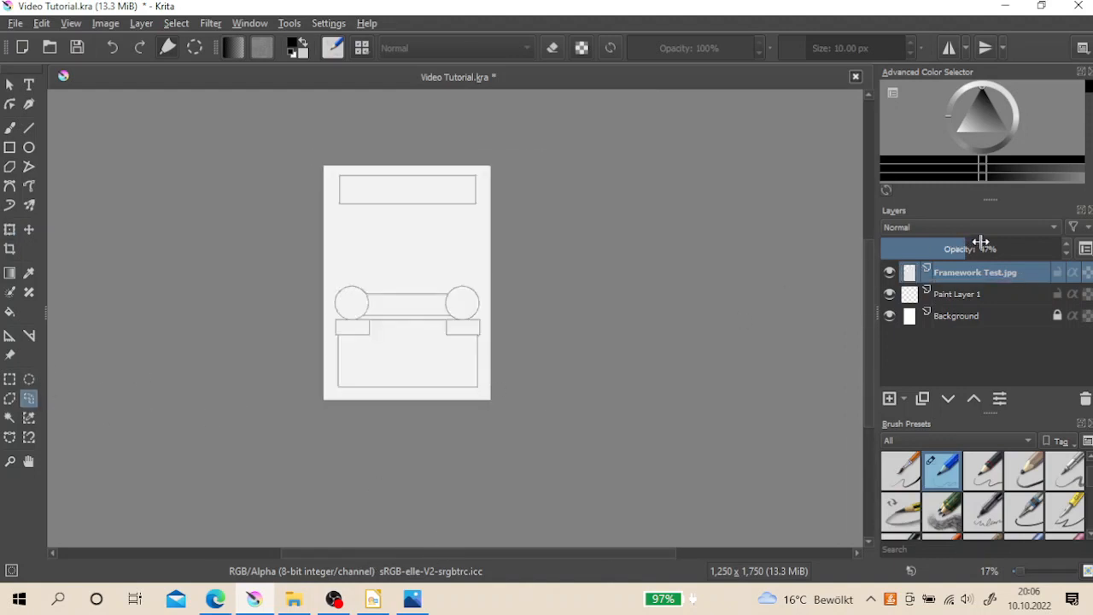
- Raise the Framework Test layer's opacity to 100% and inspect how the frame fits the canvas edges
{"action": "left_click_drag", "start_coordinate": [970, 247], "coordinate": [1085, 247]}
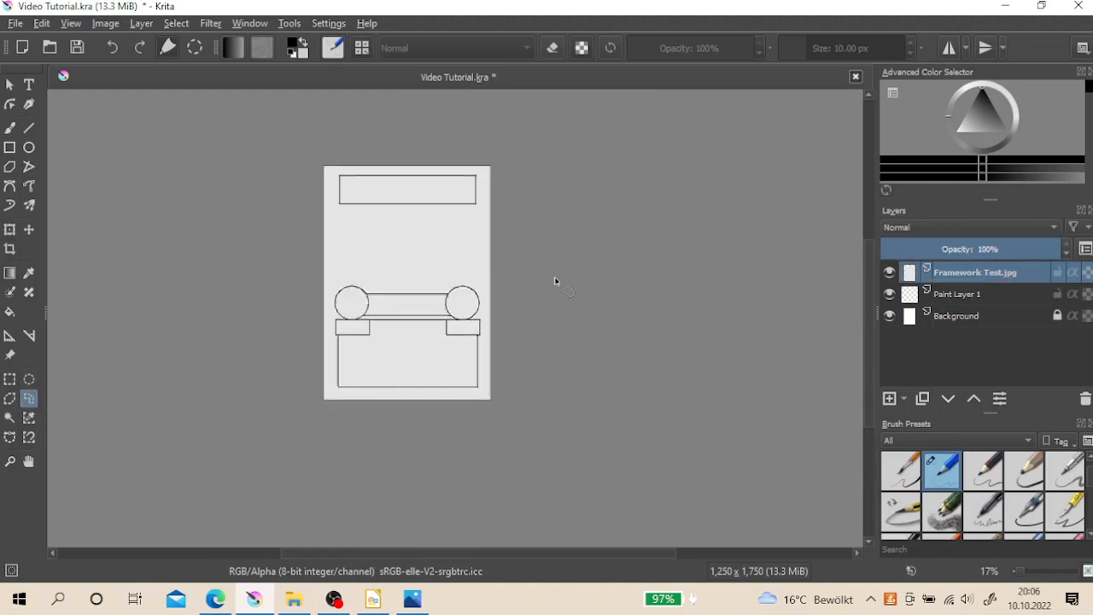
{"action": "scroll", "coordinate": [444, 278], "scroll_direction": "up", "scroll_amount": 1}
{"action": "scroll", "coordinate": [478, 180], "scroll_direction": "up", "scroll_amount": 2}
{"action": "scroll", "coordinate": [552, 373], "scroll_direction": "up", "scroll_amount": 2}
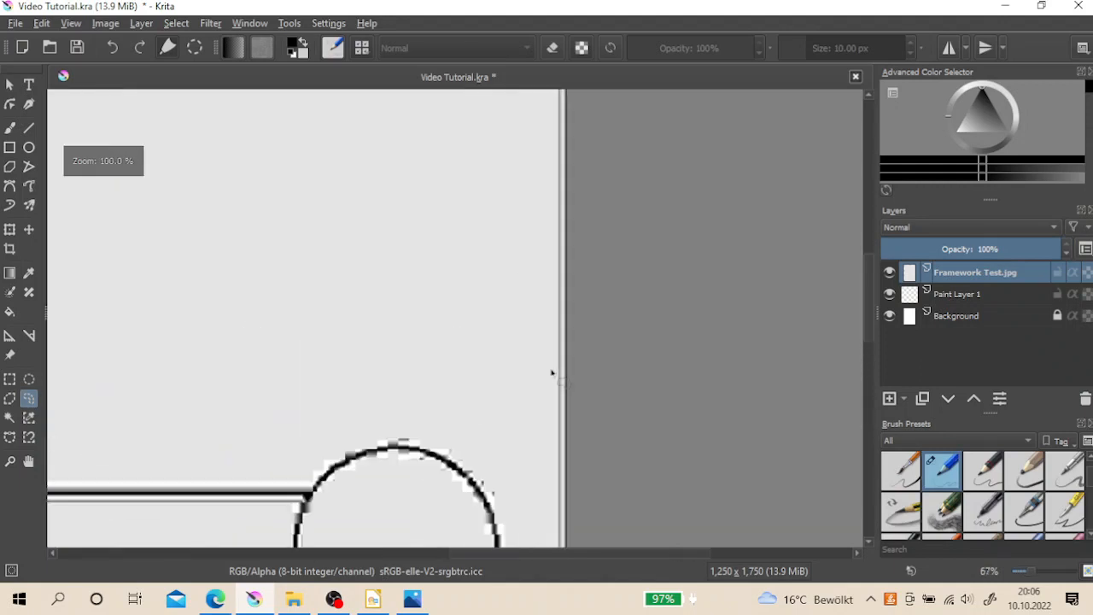
{"action": "scroll", "coordinate": [552, 373], "scroll_direction": "down", "scroll_amount": 6}
{"action": "scroll", "coordinate": [542, 367], "scroll_direction": "up", "scroll_amount": 3}
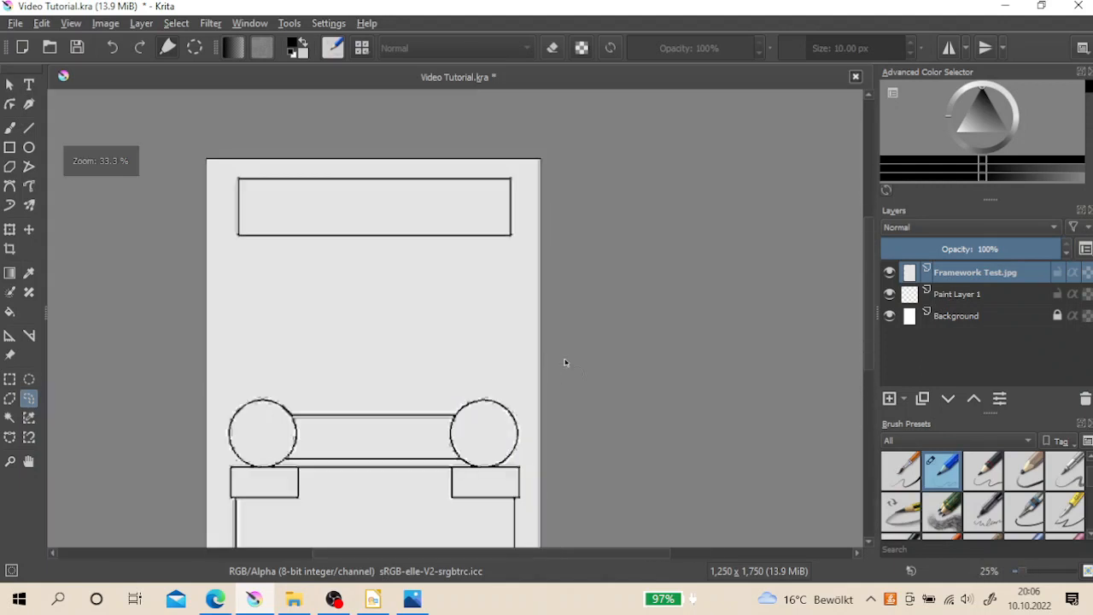
{"action": "left_click_drag", "start_coordinate": [871, 314], "coordinate": [872, 336]}
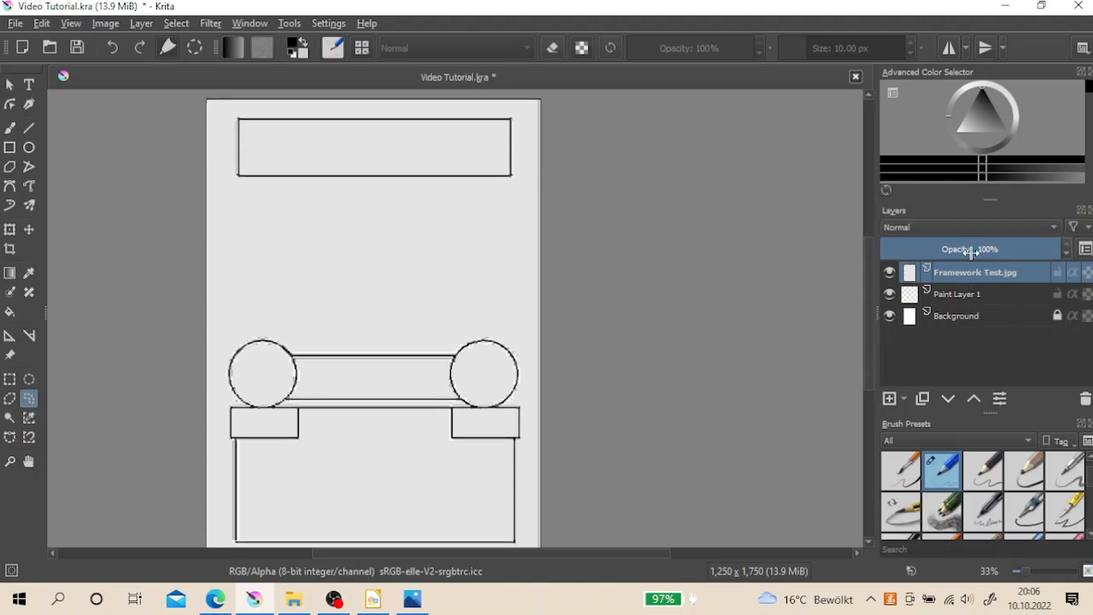
- Make the Framework Test layer semi-transparent and add a new paint layer above it
{"action": "left_click", "coordinate": [941, 249]}
{"action": "left_click", "coordinate": [969, 296]}
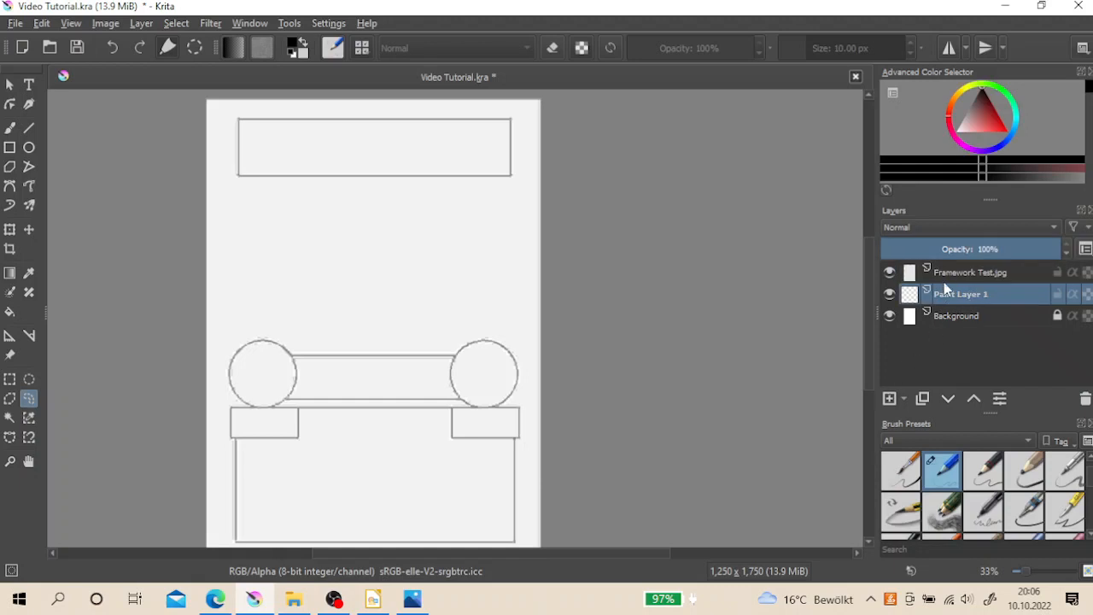
{"action": "left_click", "coordinate": [945, 275]}
{"action": "left_click", "coordinate": [889, 399]}
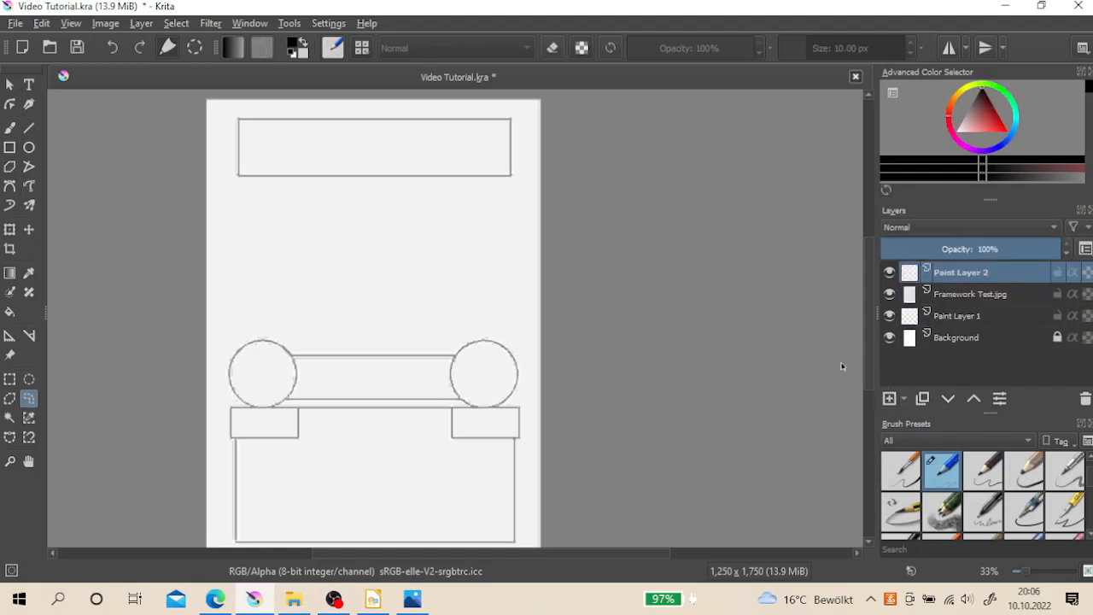
- Choose the Basic-1 brush preset for outlining on Paint Layer 2
{"action": "left_click", "coordinate": [1064, 513]}
{"action": "scroll", "coordinate": [1078, 492], "scroll_direction": "down", "scroll_amount": 2}
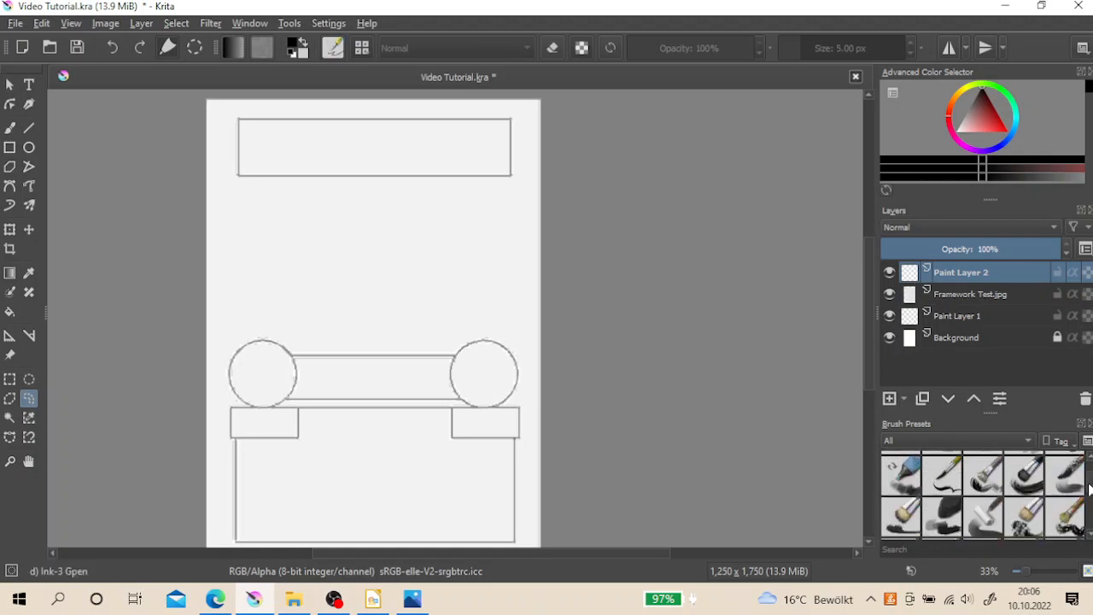
{"action": "scroll", "coordinate": [1089, 489], "scroll_direction": "up", "scroll_amount": 3}
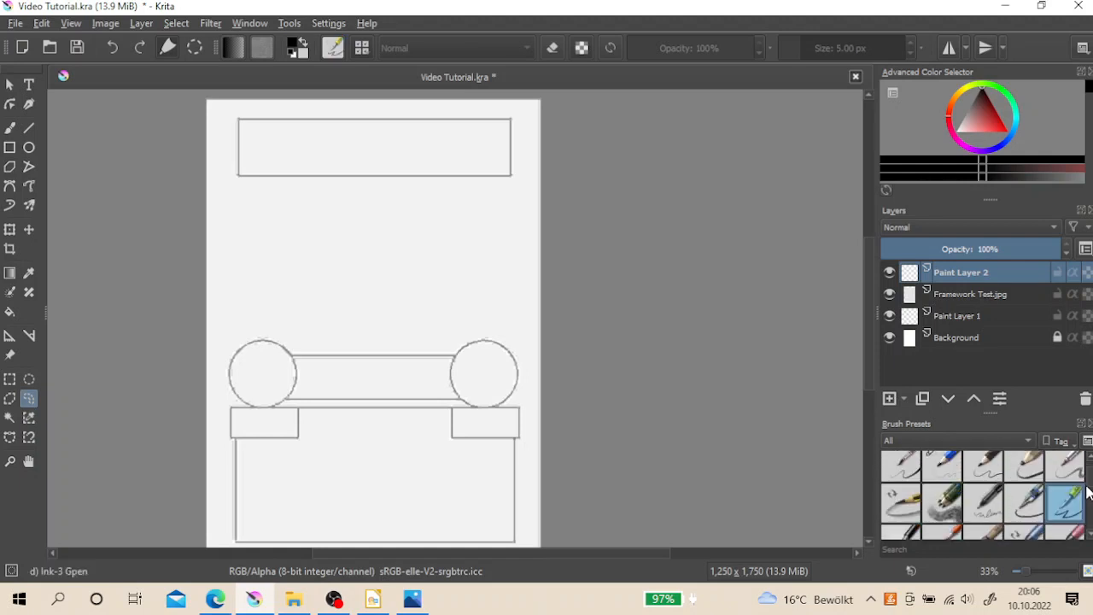
{"action": "scroll", "coordinate": [1087, 490], "scroll_direction": "up", "scroll_amount": 3}
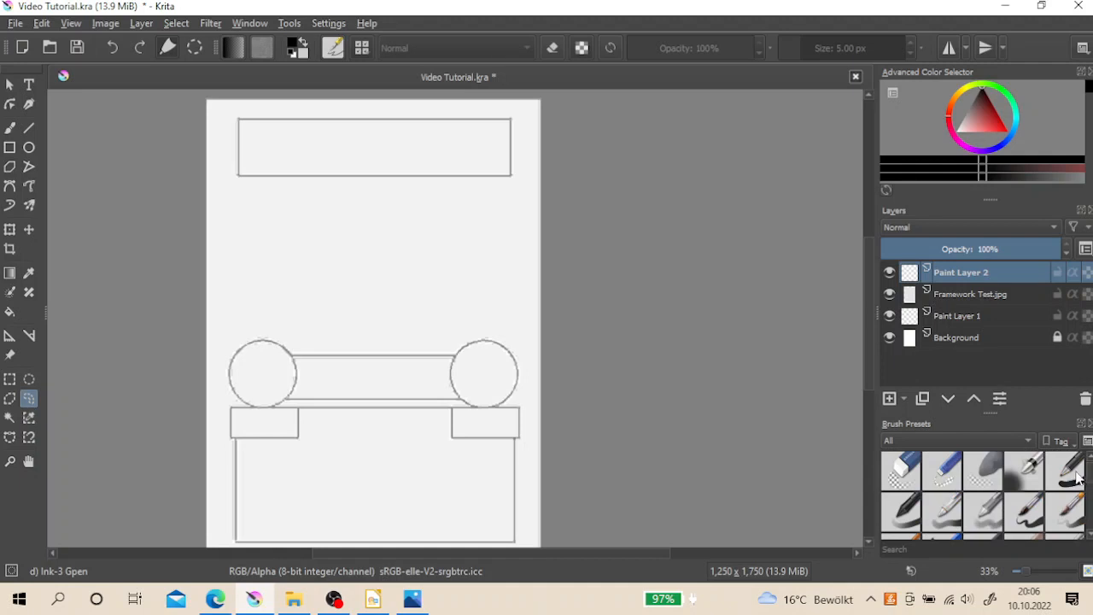
{"action": "left_click", "coordinate": [1074, 476]}
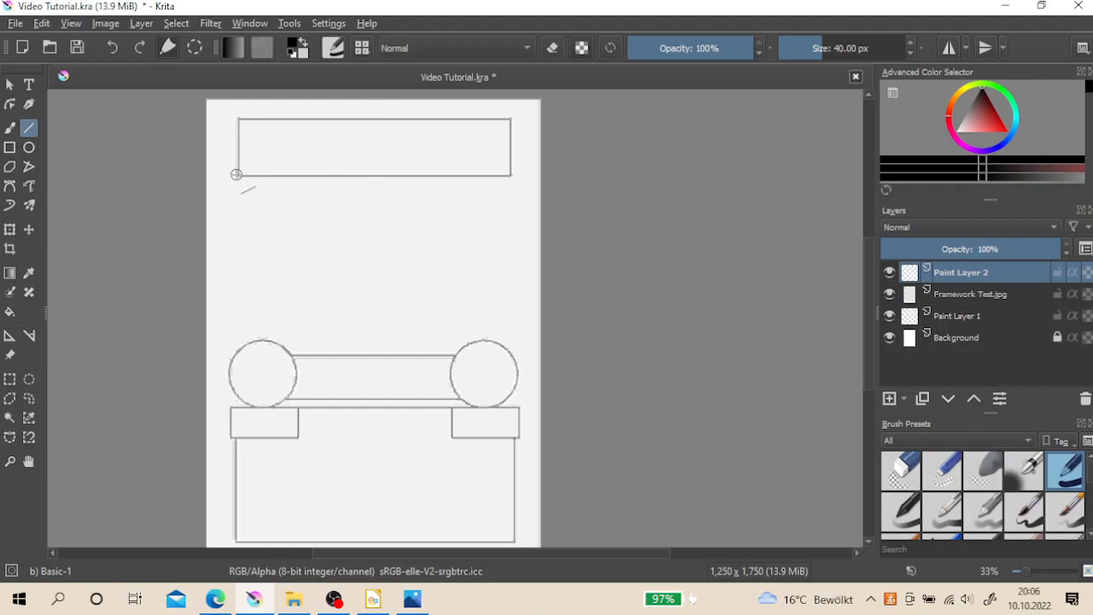
- Try a straight line on the top rectangle's left side, undo it, and set the Basic-1 brush diameter to 15.66 px
{"action": "left_click_drag", "start_coordinate": [236, 175], "coordinate": [237, 117]}
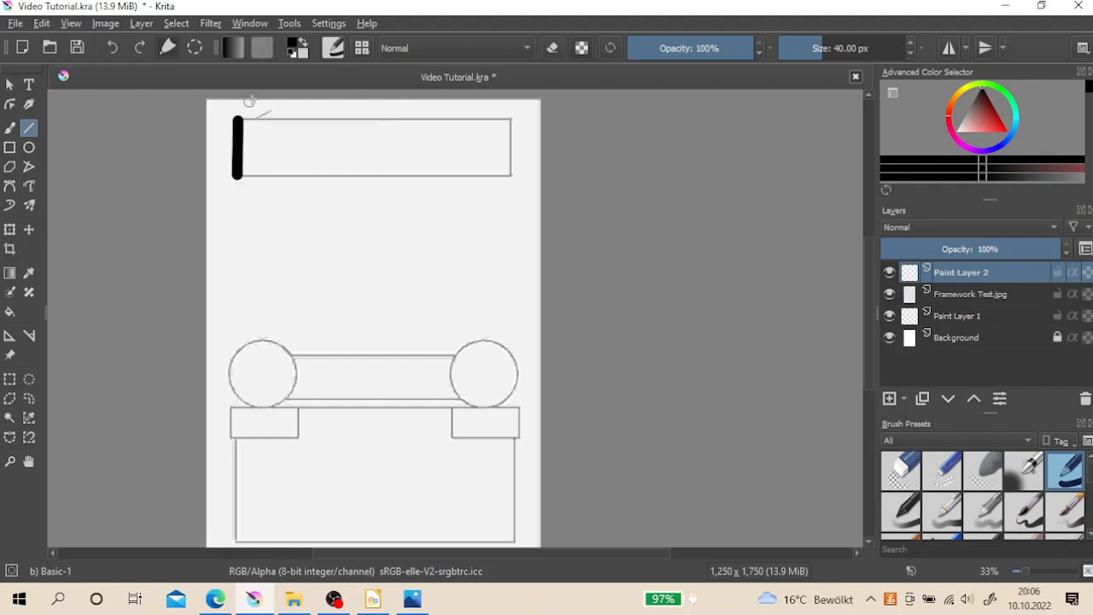
{"action": "left_click", "coordinate": [113, 48]}
{"action": "left_click", "coordinate": [338, 48]}
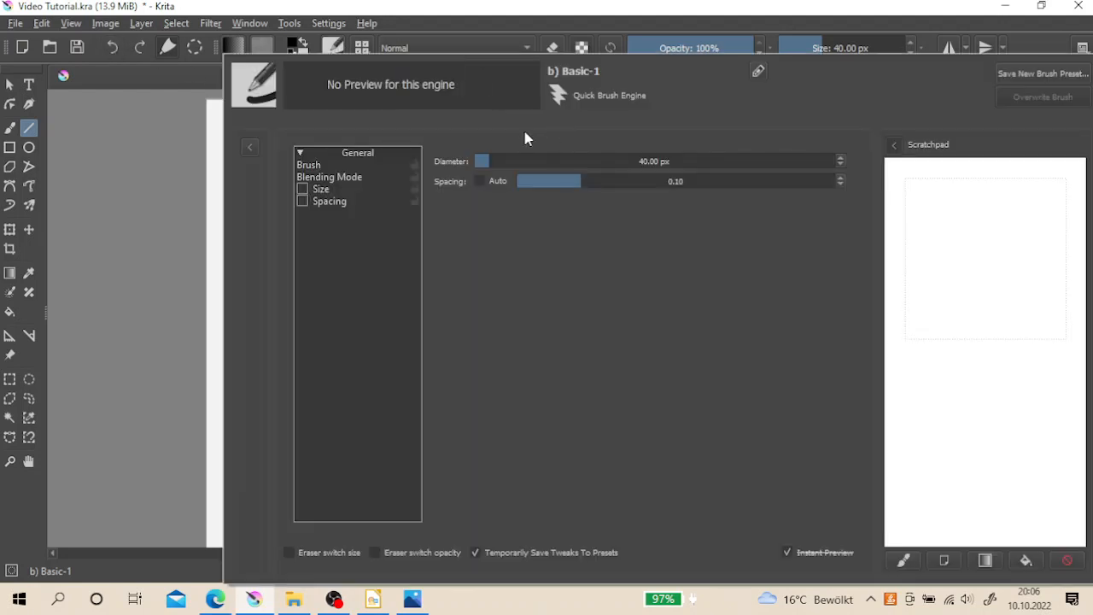
{"action": "left_click_drag", "start_coordinate": [489, 161], "coordinate": [480, 161]}
{"action": "left_click", "coordinate": [217, 123]}
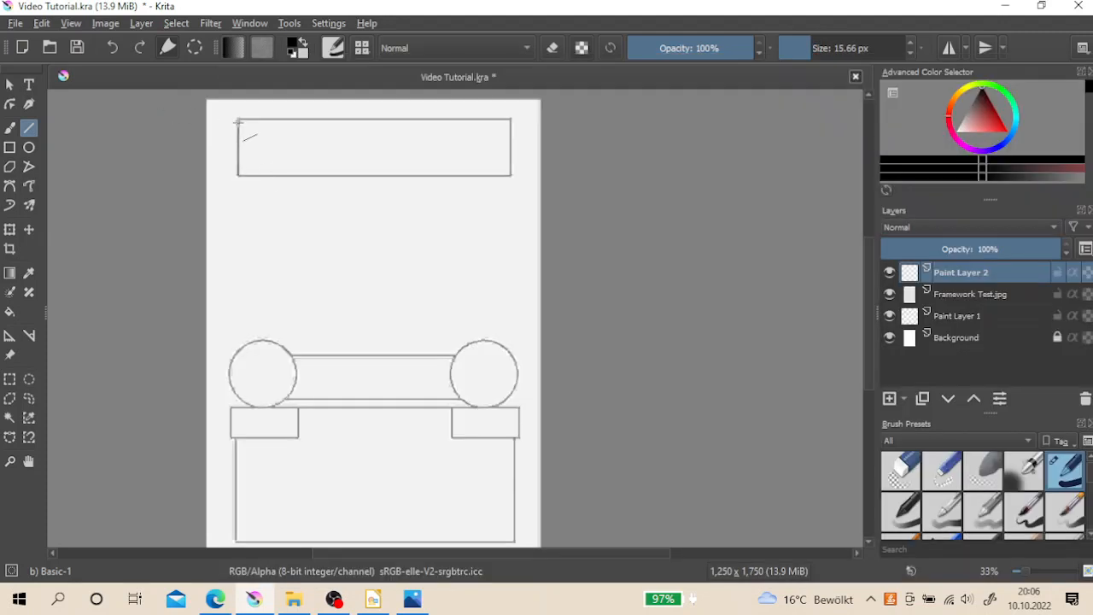
- Trace all four sides of the template's top rectangle with straight black lines on Paint Layer 2
{"action": "left_click_drag", "start_coordinate": [238, 120], "coordinate": [238, 176]}
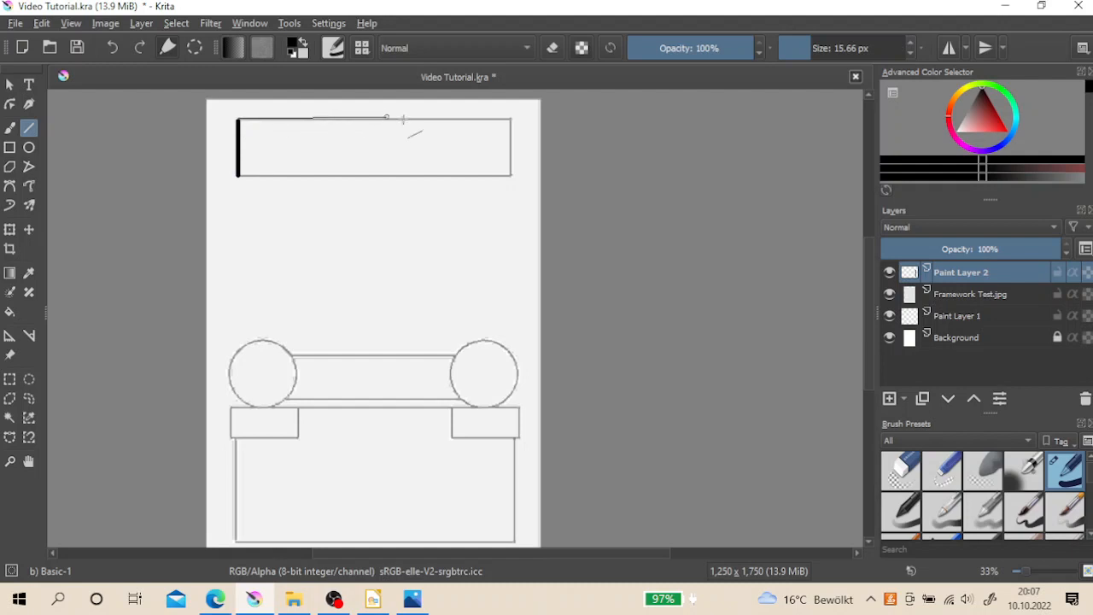
{"action": "left_click_drag", "start_coordinate": [484, 119], "coordinate": [511, 118]}
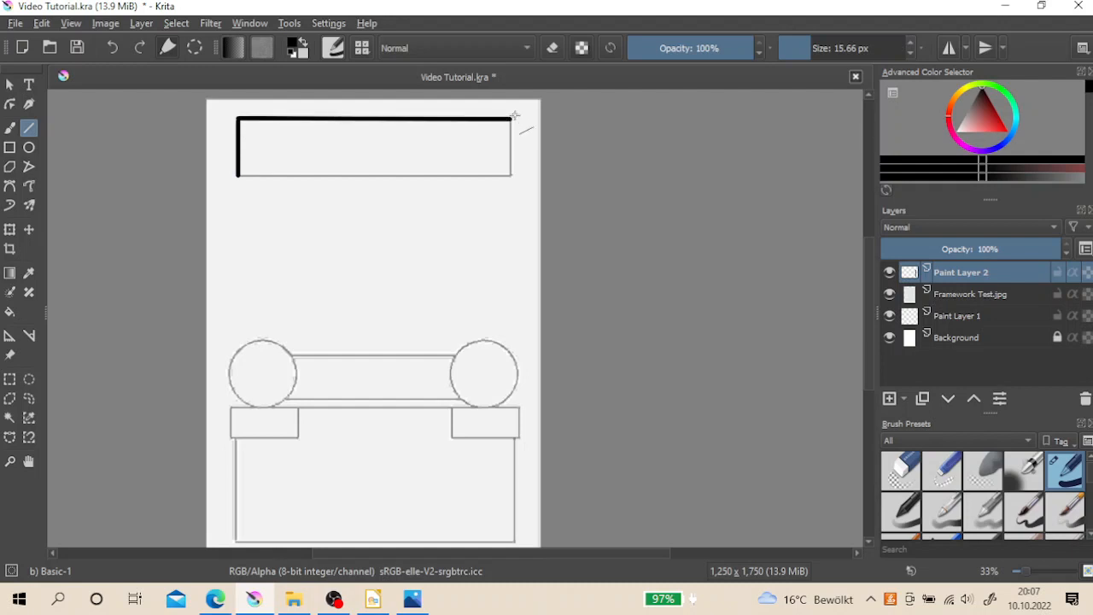
{"action": "left_click_drag", "start_coordinate": [510, 175], "coordinate": [512, 118]}
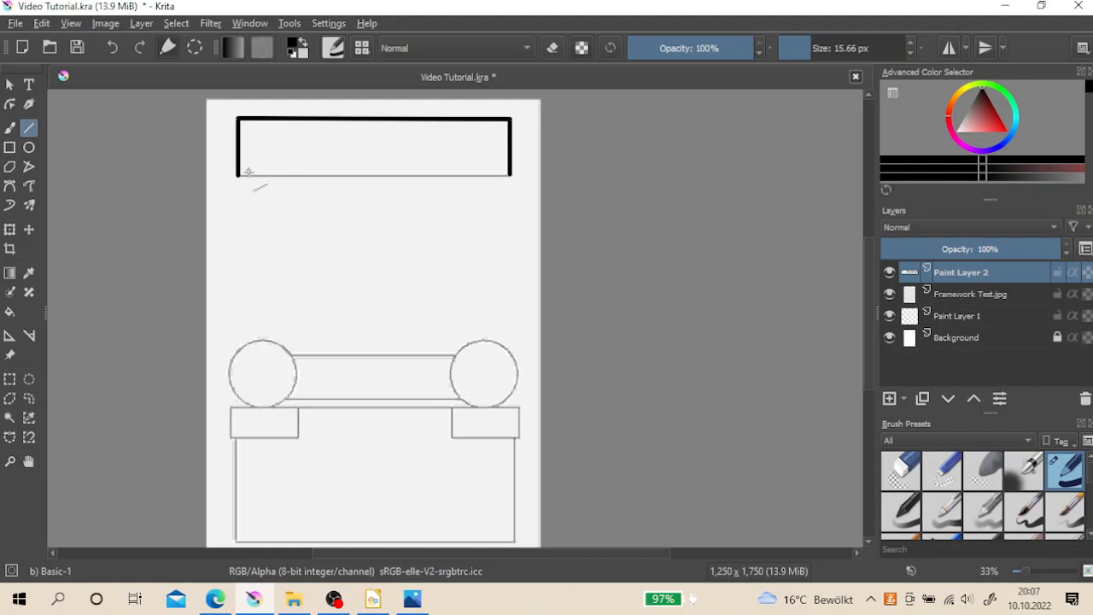
{"action": "left_click_drag", "start_coordinate": [237, 175], "coordinate": [511, 175]}
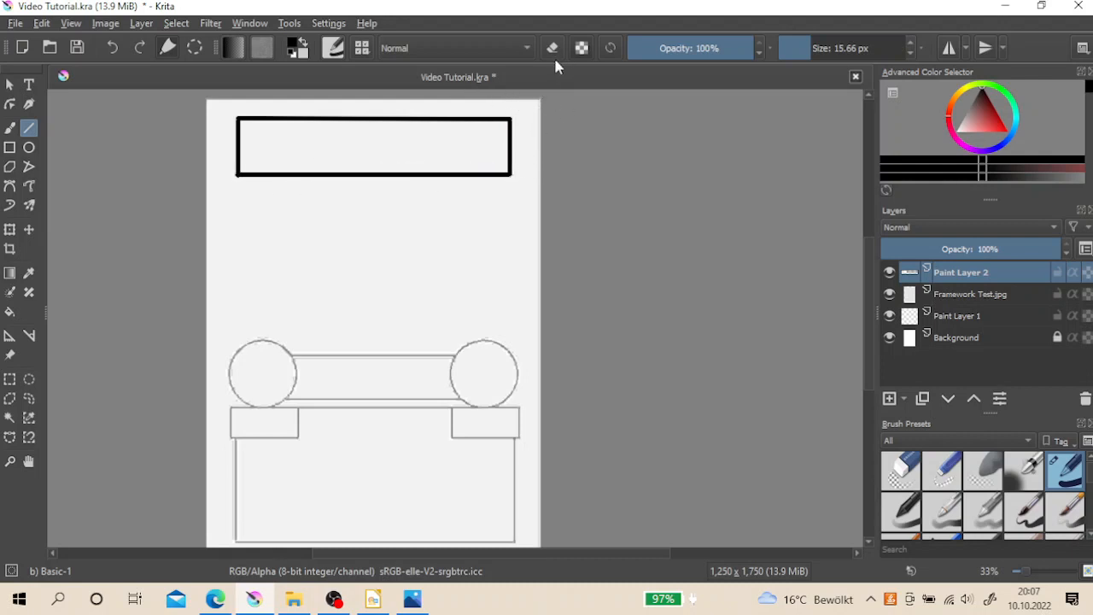
- Clean up the corners of the black rectangle outline using the freehand brush in eraser mode
{"action": "left_click", "coordinate": [10, 129]}
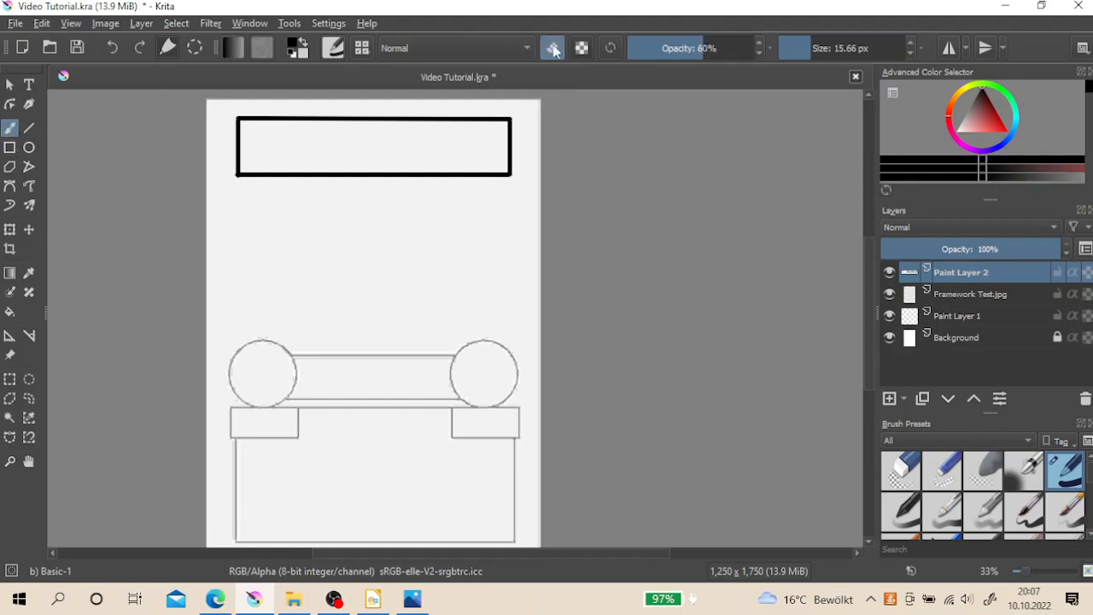
{"action": "scroll", "coordinate": [254, 183], "scroll_direction": "up", "scroll_amount": 3}
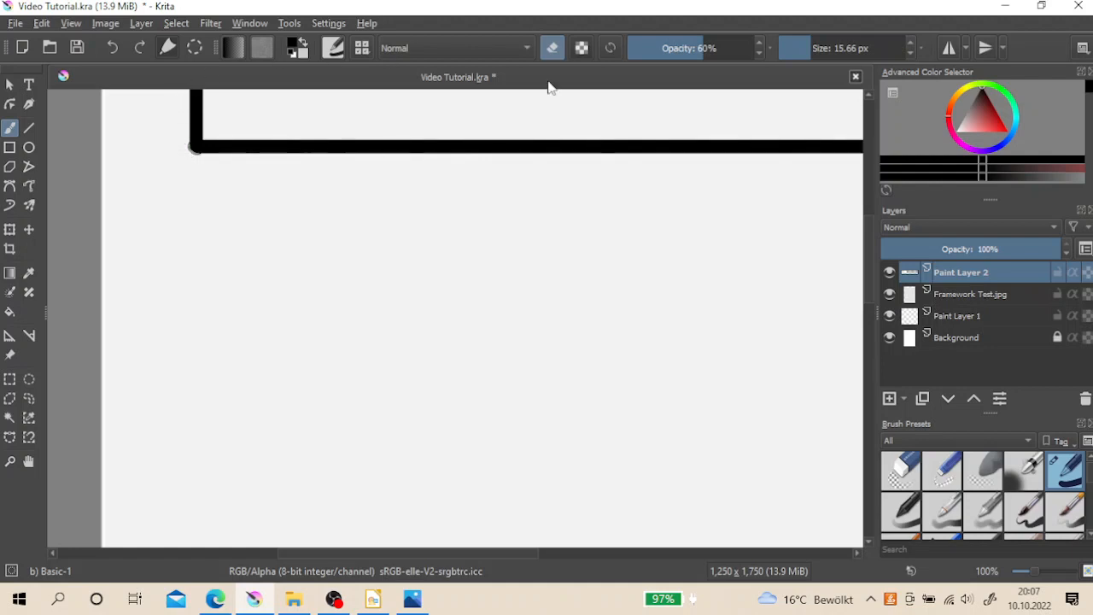
{"action": "scroll", "coordinate": [531, 353], "scroll_direction": "down", "scroll_amount": 3}
{"action": "scroll", "coordinate": [663, 159], "scroll_direction": "up", "scroll_amount": 2}
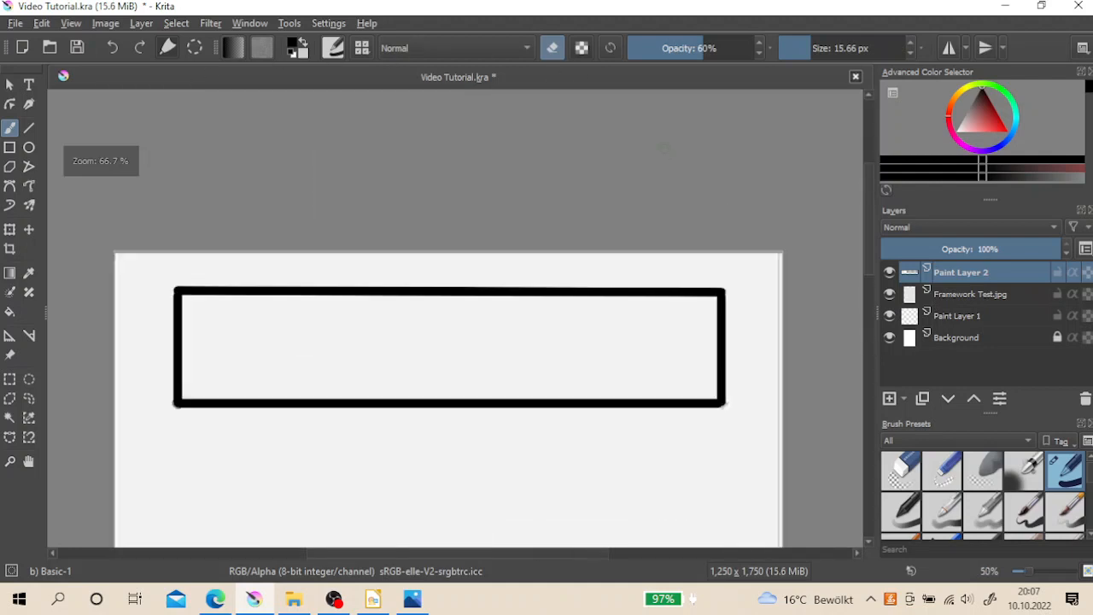
{"action": "scroll", "coordinate": [659, 151], "scroll_direction": "down", "scroll_amount": 1}
{"action": "scroll", "coordinate": [659, 149], "scroll_direction": "up", "scroll_amount": 1}
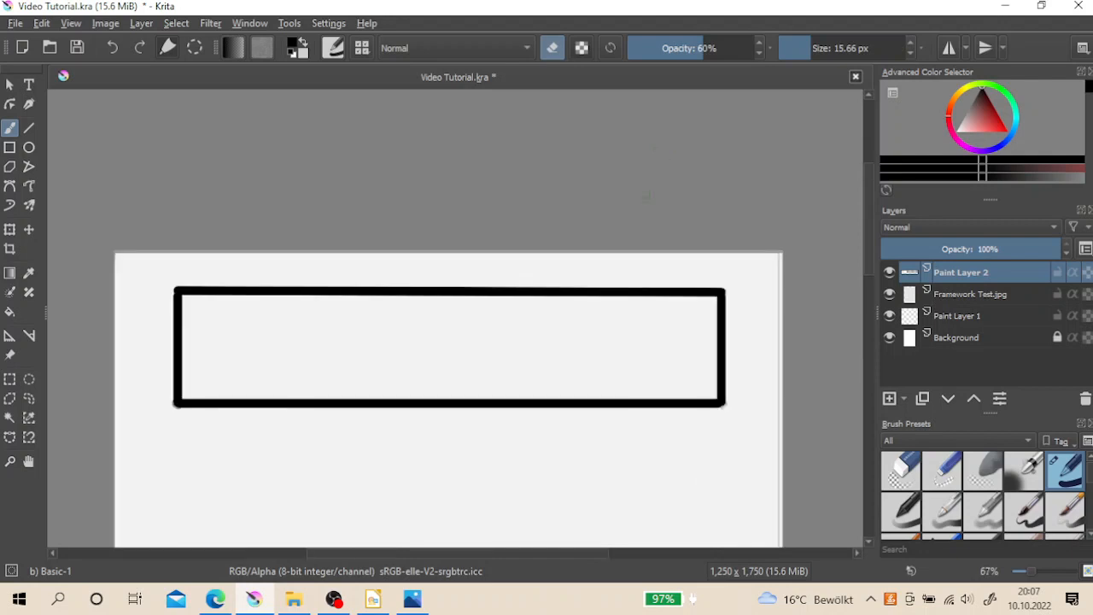
{"action": "scroll", "coordinate": [868, 265], "scroll_direction": "down", "scroll_amount": 1}
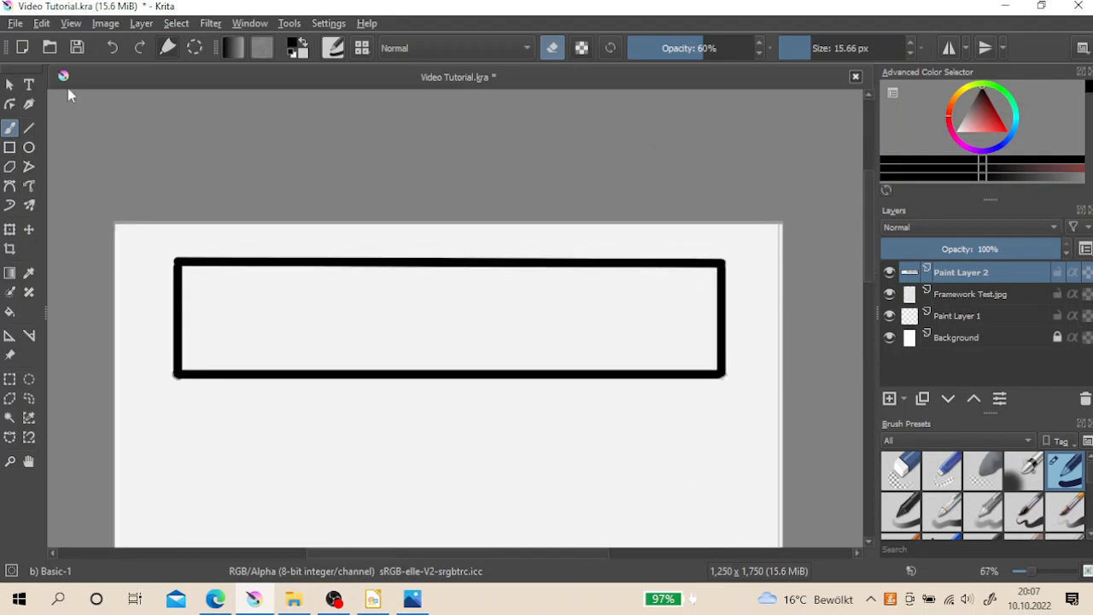
- Select the interior of the black rectangle outline and fill it with a muted dusty red
{"action": "left_click", "coordinate": [10, 418]}
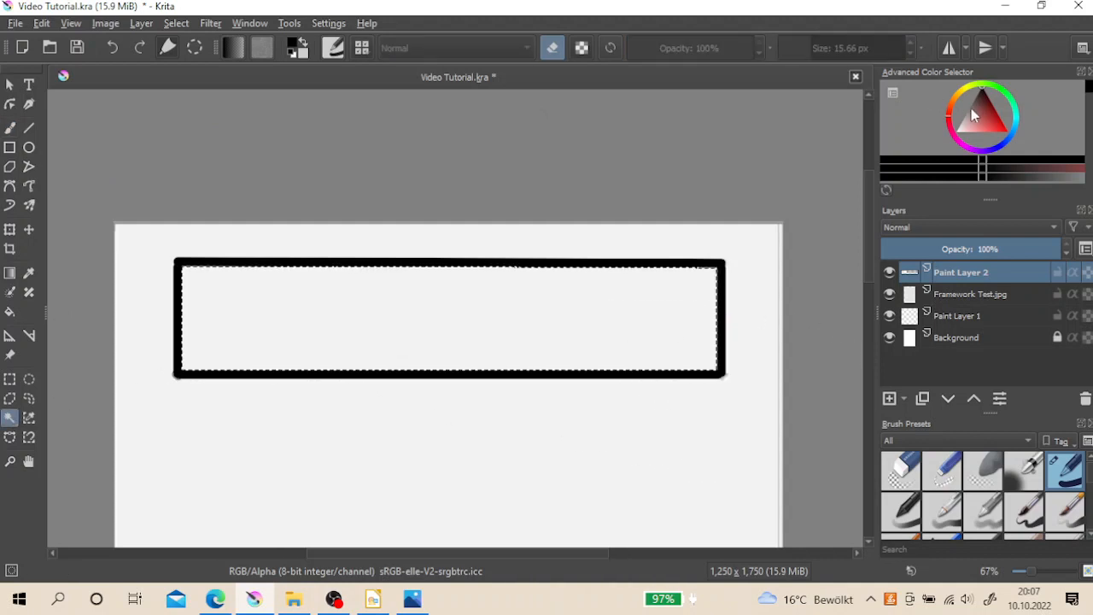
{"action": "left_click_drag", "start_coordinate": [972, 108], "coordinate": [970, 111]}
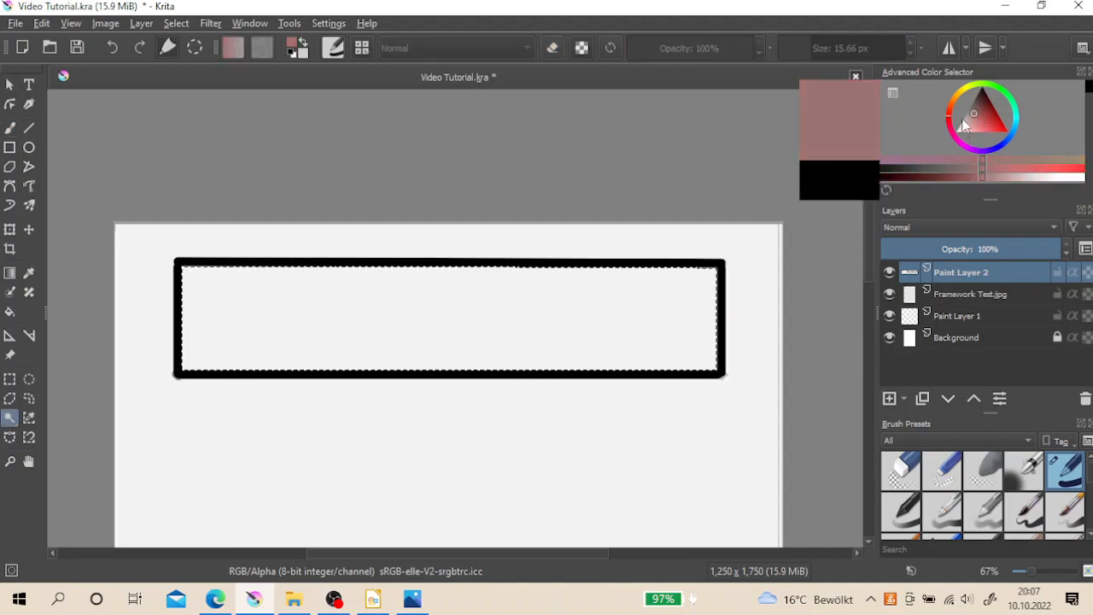
{"action": "left_click", "coordinate": [9, 312]}
{"action": "left_click", "coordinate": [287, 287]}
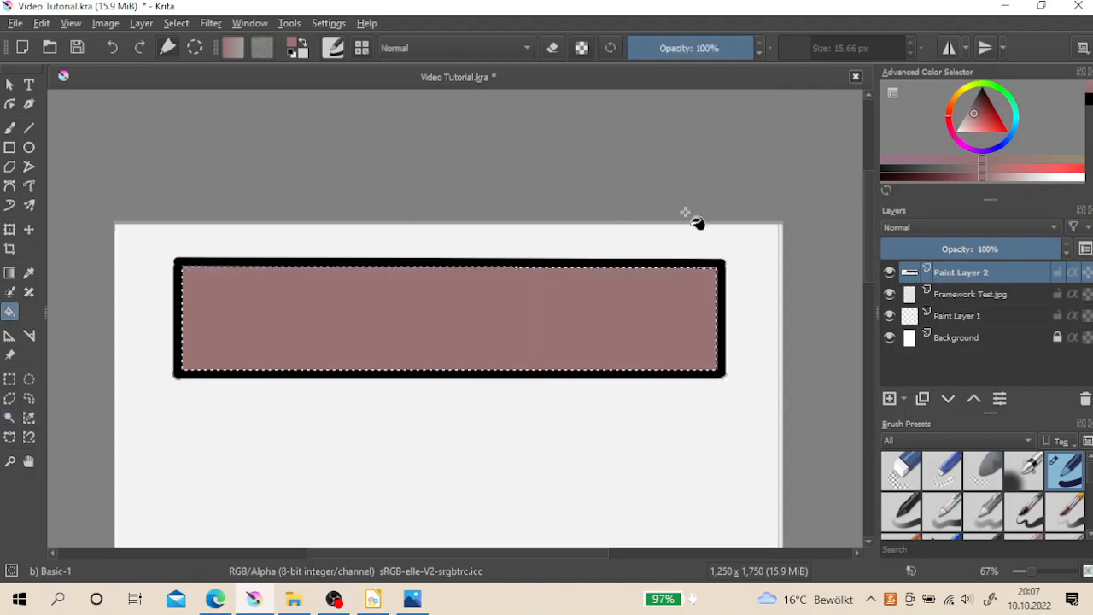
- Try a darker red gradient across the filled rectangle and undo the gradient attempts
{"action": "left_click", "coordinate": [9, 273]}
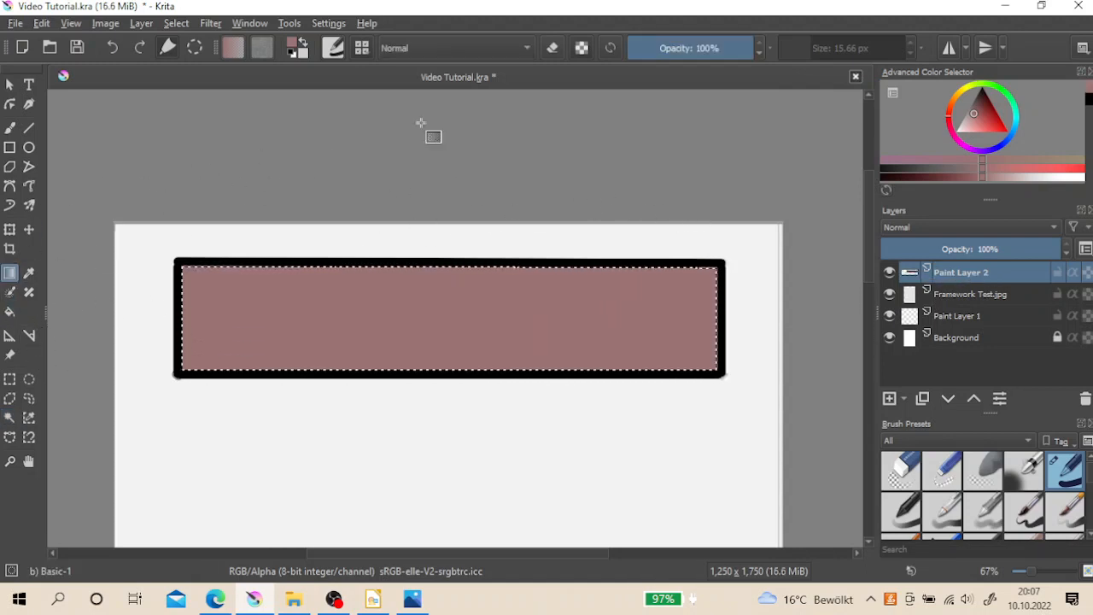
{"action": "left_click_drag", "start_coordinate": [980, 113], "coordinate": [980, 109]}
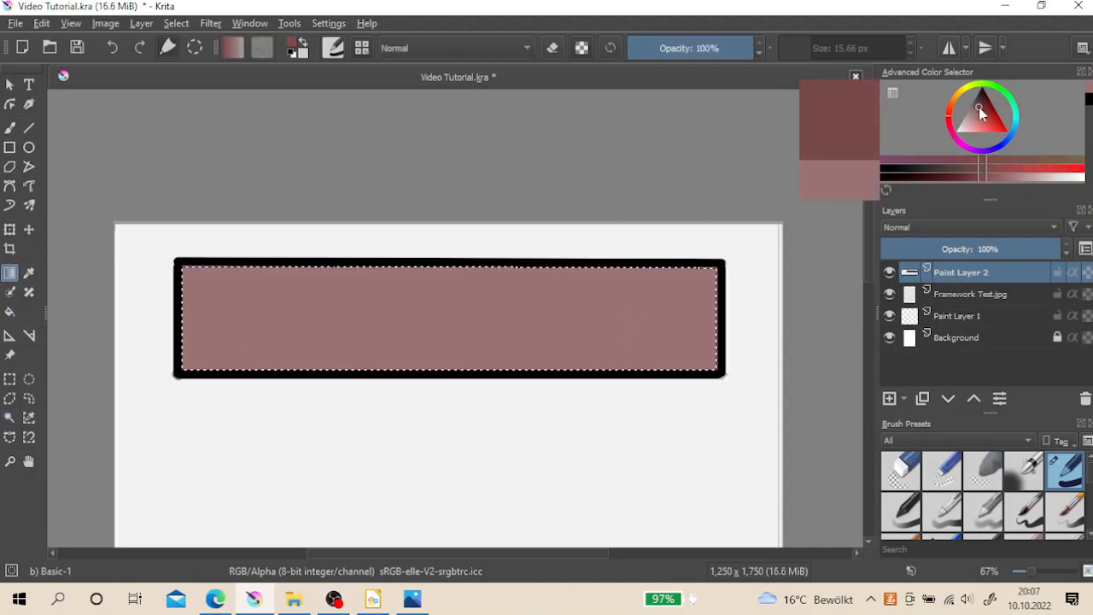
{"action": "left_click_drag", "start_coordinate": [518, 278], "coordinate": [518, 277]}
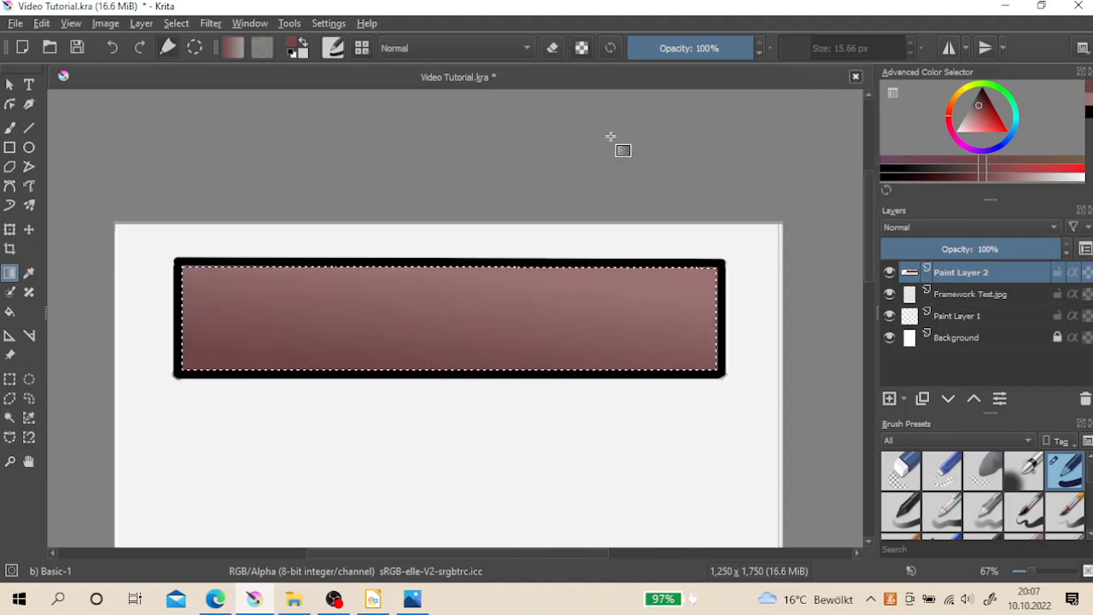
{"action": "left_click", "coordinate": [112, 48]}
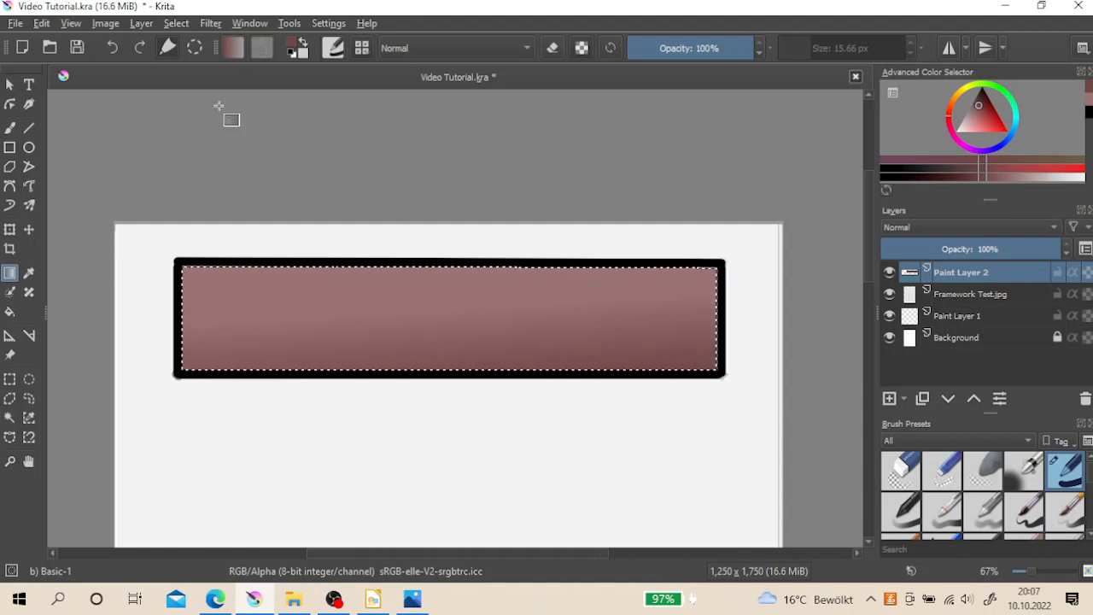
{"action": "left_click", "coordinate": [114, 49]}
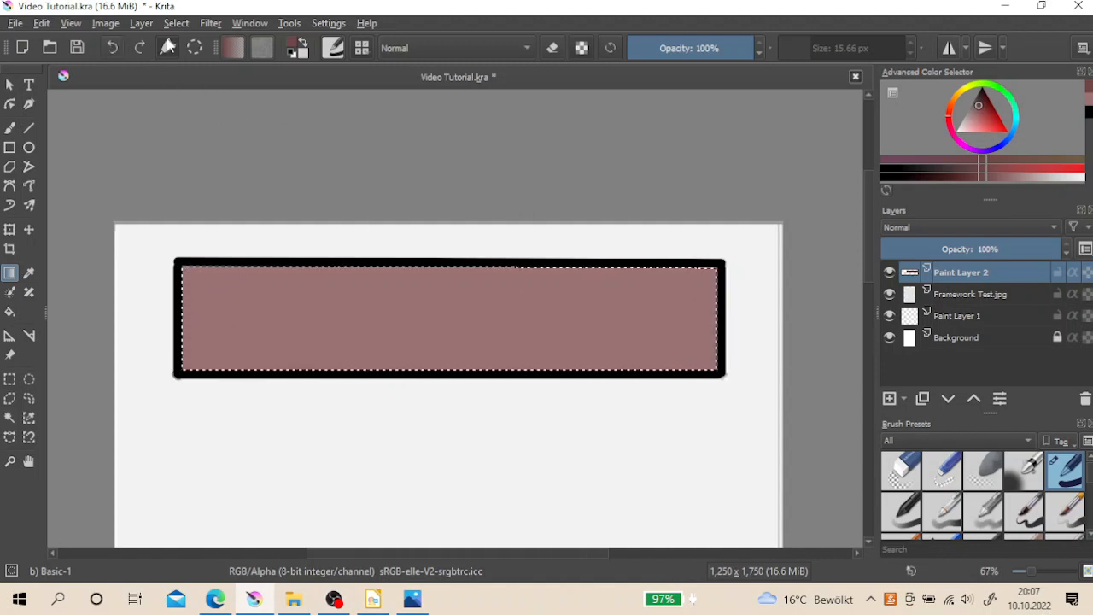
- Try a dark red inner border inside the filled rectangle with the Rectangle tool, and undo it
{"action": "left_click", "coordinate": [29, 127]}
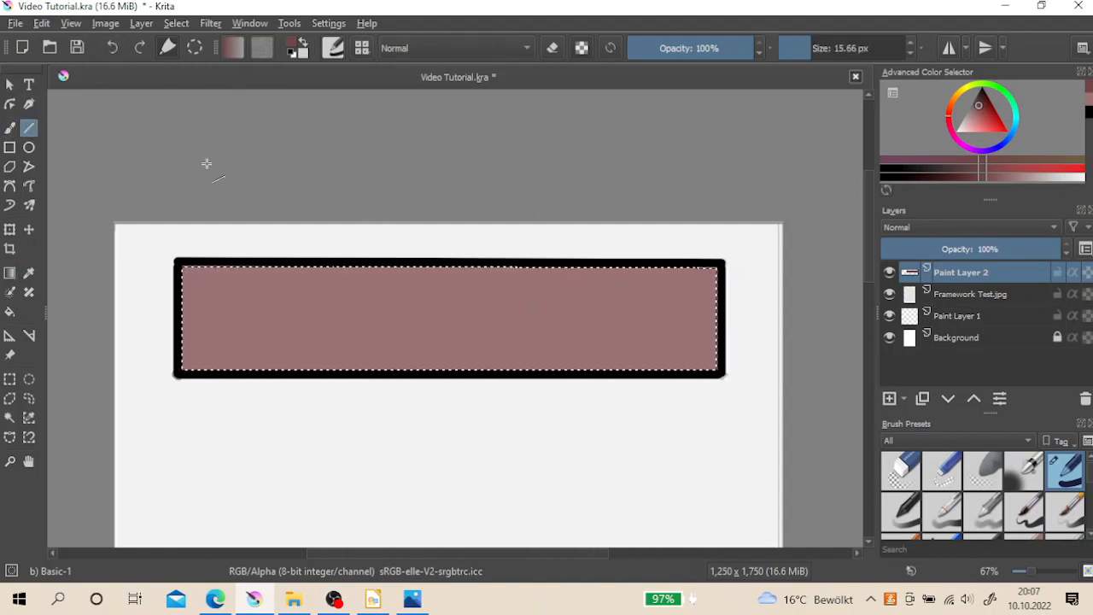
{"action": "left_click", "coordinate": [10, 148]}
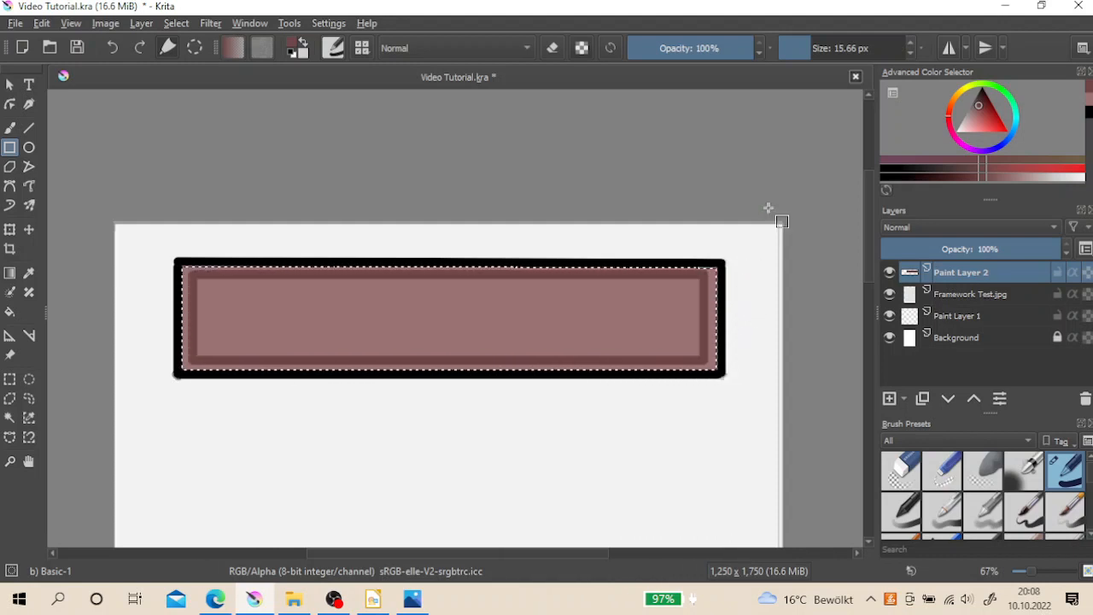
{"action": "left_click", "coordinate": [10, 229]}
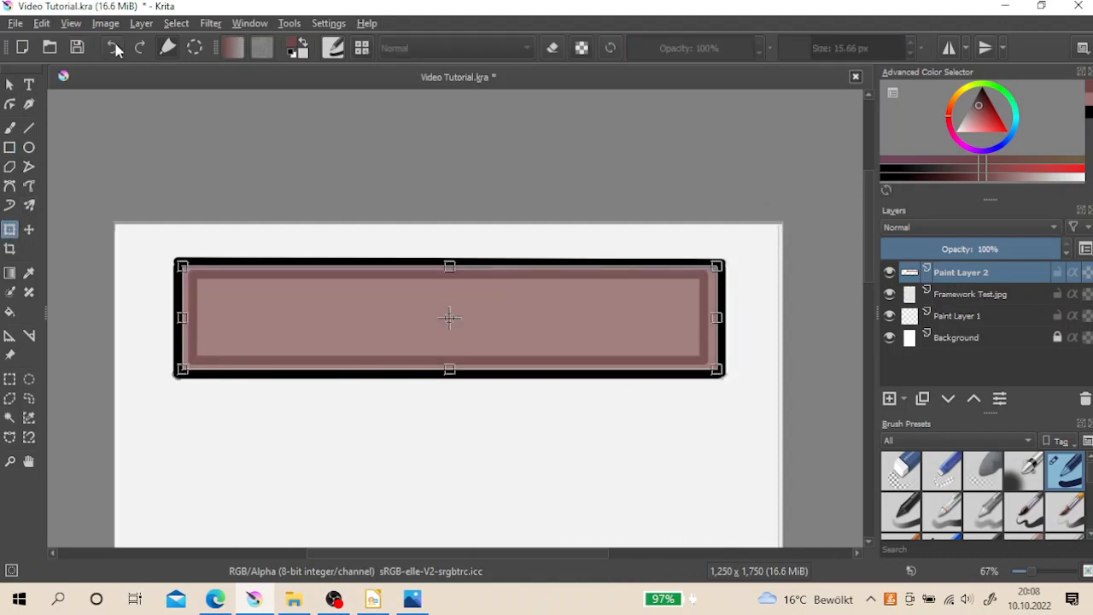
{"action": "left_click", "coordinate": [28, 398]}
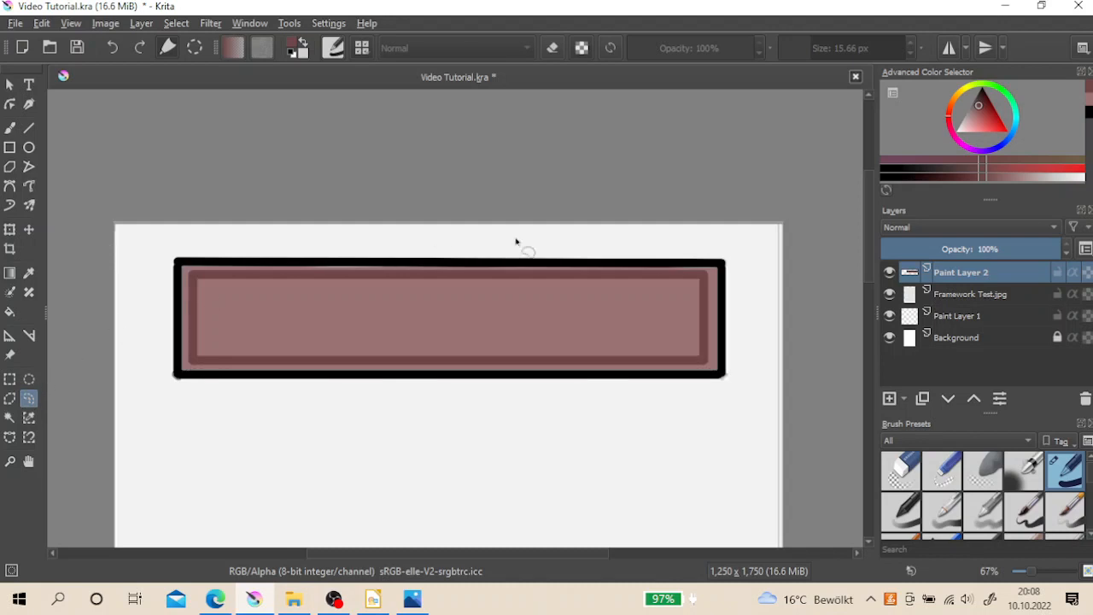
{"action": "scroll", "coordinate": [547, 303], "scroll_direction": "down", "scroll_amount": 4}
{"action": "scroll", "coordinate": [576, 321], "scroll_direction": "up", "scroll_amount": 3}
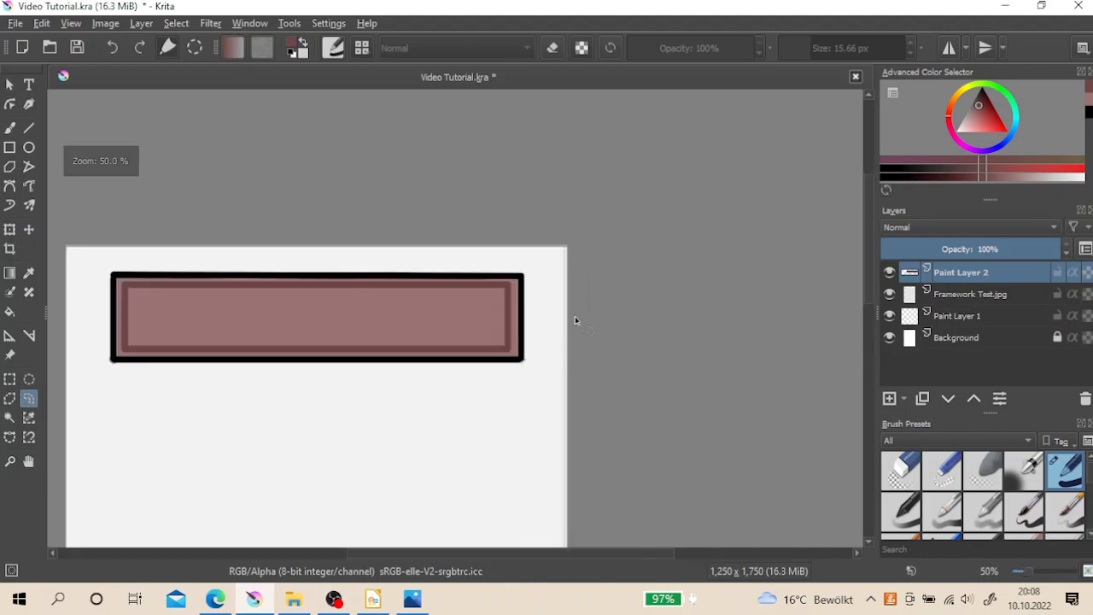
{"action": "scroll", "coordinate": [355, 300], "scroll_direction": "up", "scroll_amount": 1}
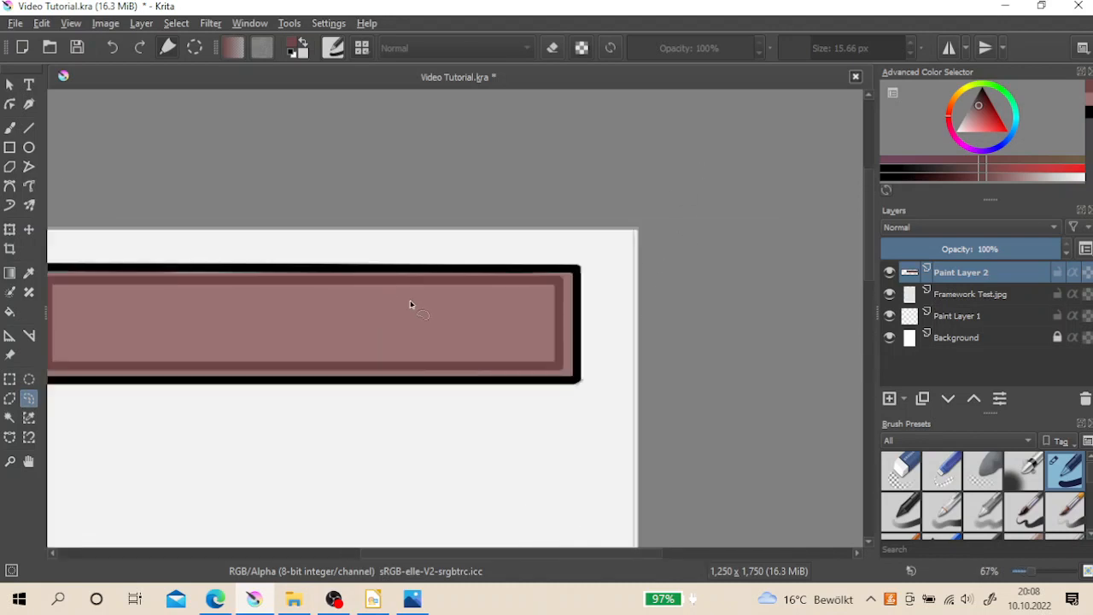
{"action": "scroll", "coordinate": [405, 301], "scroll_direction": "down", "scroll_amount": 1}
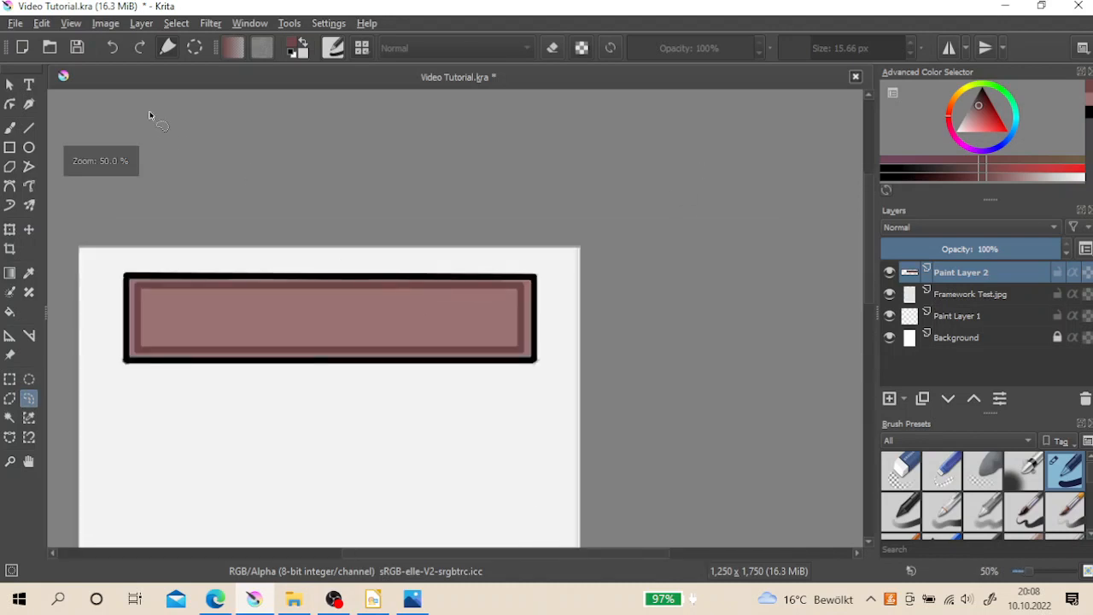
{"action": "left_click", "coordinate": [112, 48]}
- Draw thin black crack lines near both ends of the filled rectangle with the Ink-4 Pen Rough brush, and clear the selection
{"action": "left_click", "coordinate": [10, 127]}
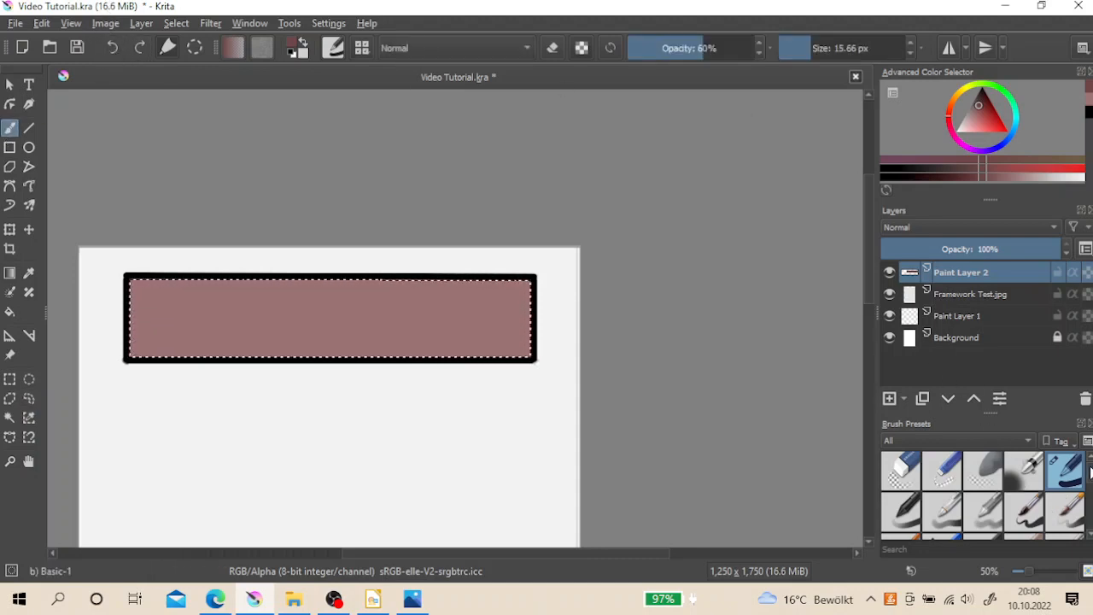
{"action": "scroll", "coordinate": [1050, 504], "scroll_direction": "down", "scroll_amount": 2}
{"action": "left_click", "coordinate": [902, 488]}
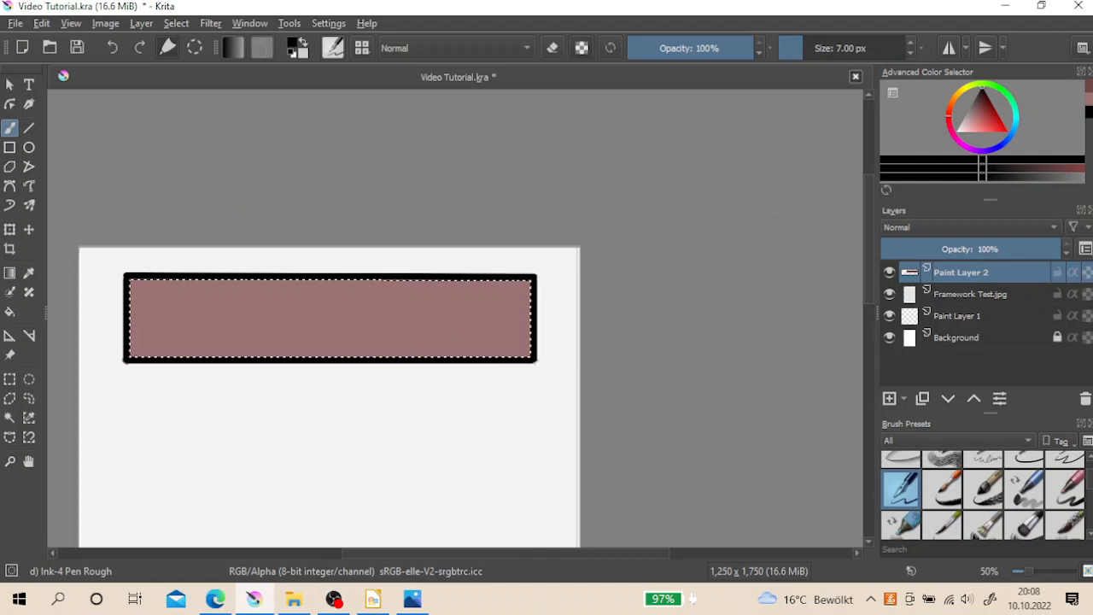
{"action": "left_click_drag", "start_coordinate": [436, 353], "coordinate": [431, 325]}
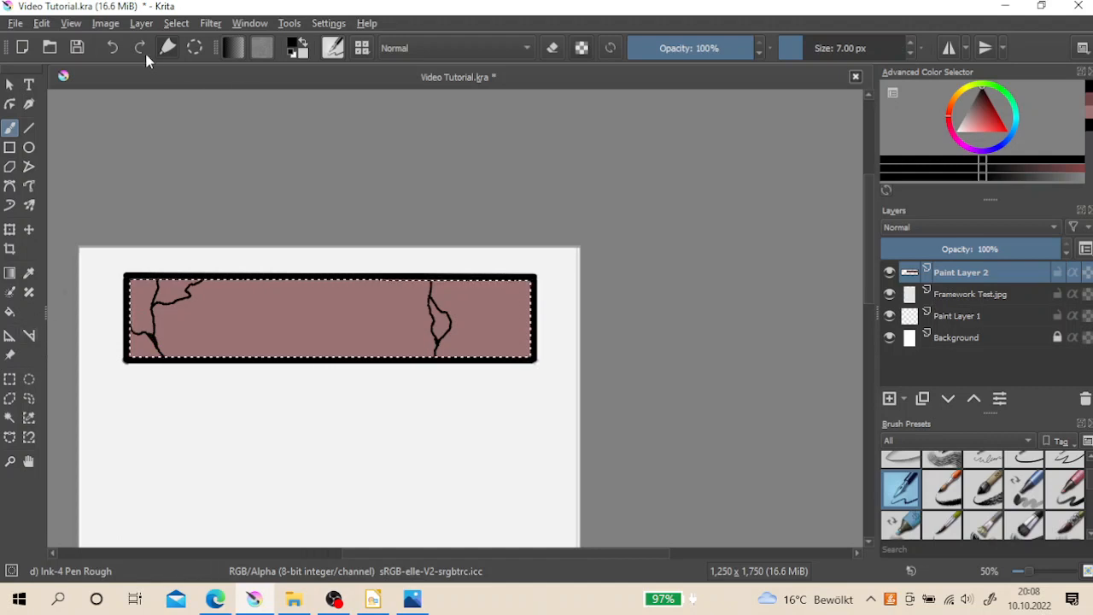
{"action": "left_click", "coordinate": [30, 399]}
{"action": "left_click", "coordinate": [170, 198]}
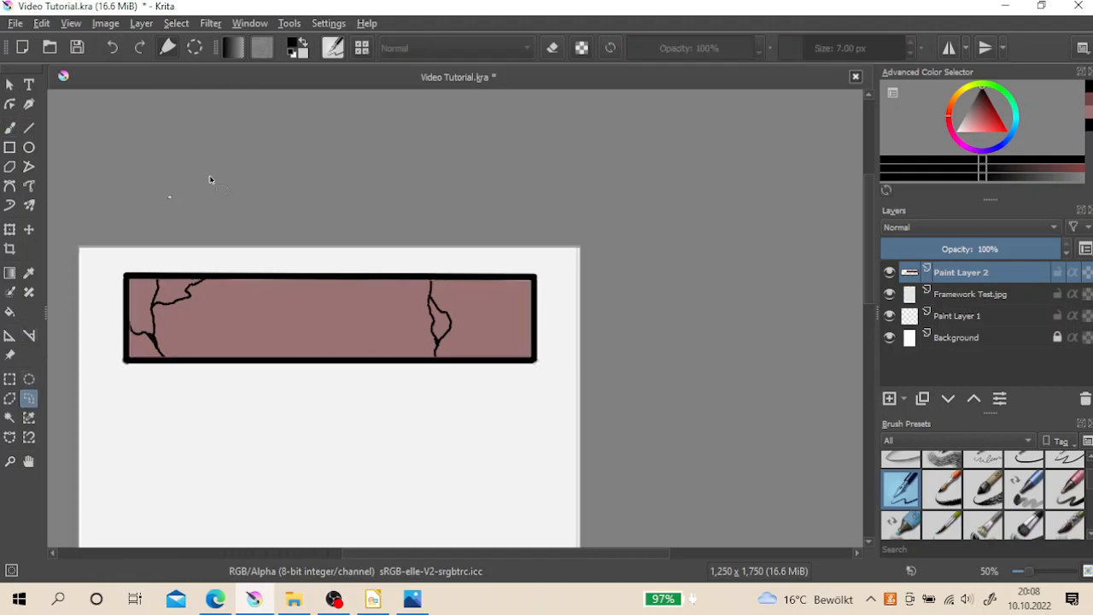
{"action": "scroll", "coordinate": [200, 224], "scroll_direction": "down", "scroll_amount": 2}
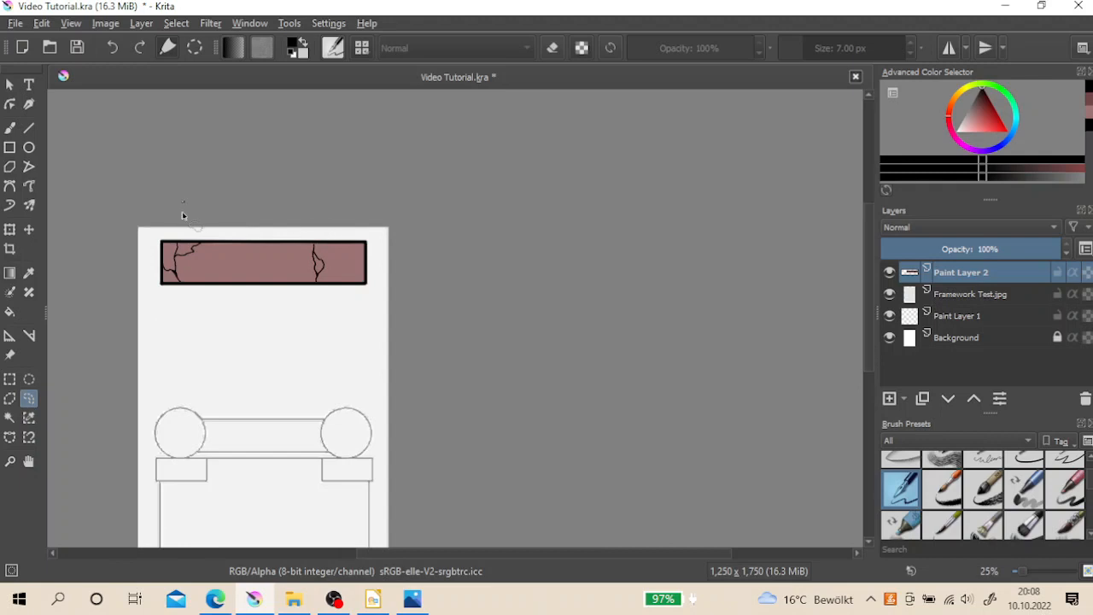
{"action": "scroll", "coordinate": [194, 226], "scroll_direction": "down", "scroll_amount": 1}
{"action": "scroll", "coordinate": [194, 227], "scroll_direction": "down", "scroll_amount": 1}
{"action": "scroll", "coordinate": [219, 223], "scroll_direction": "up", "scroll_amount": 1}
{"action": "scroll", "coordinate": [244, 303], "scroll_direction": "down", "scroll_amount": 1}
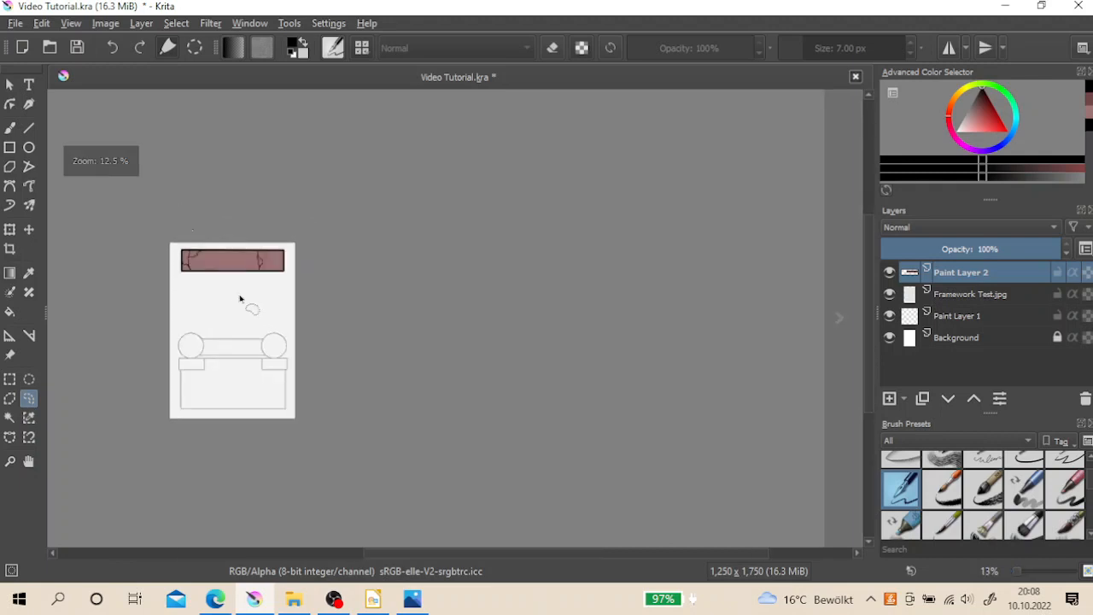
{"action": "scroll", "coordinate": [235, 303], "scroll_direction": "up", "scroll_amount": 1}
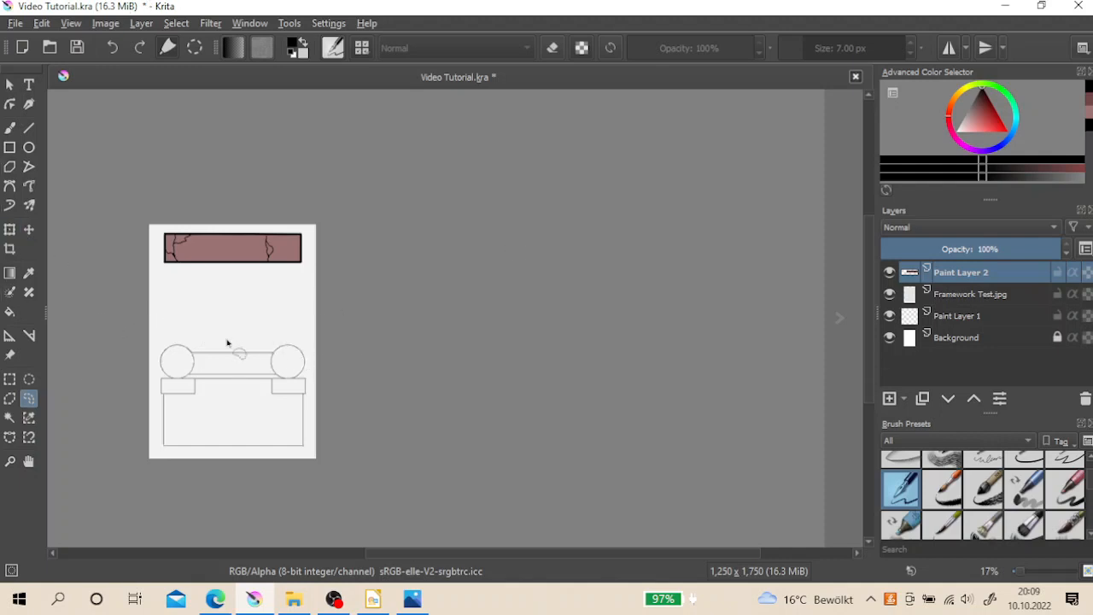
- Export the card layout as a PNG image named Layout Test in the tentraps stuff folder
{"action": "left_click", "coordinate": [15, 23]}
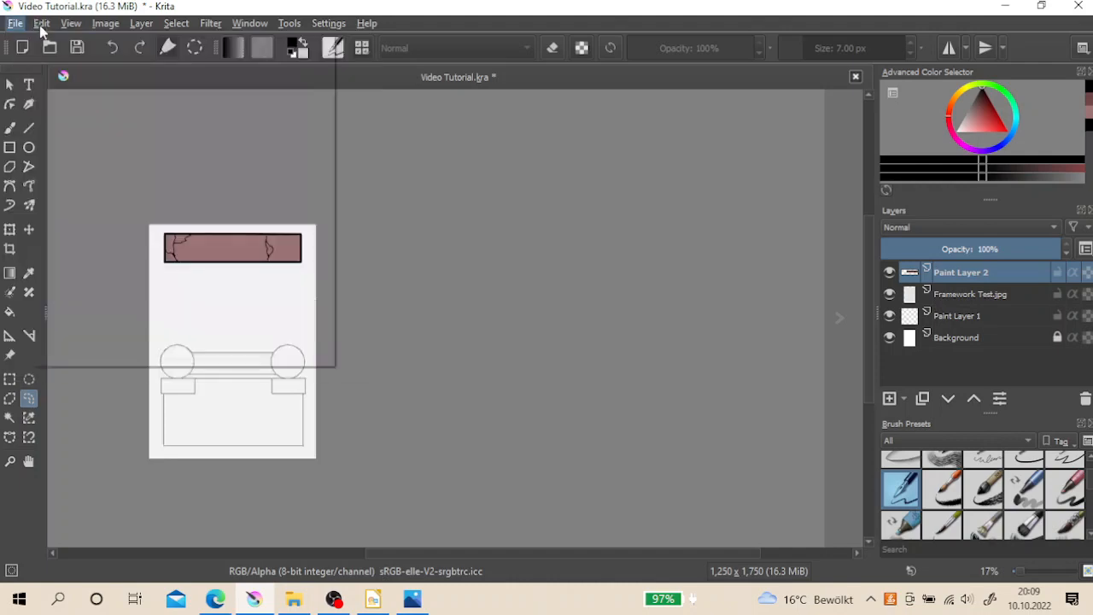
{"action": "left_click", "coordinate": [49, 175]}
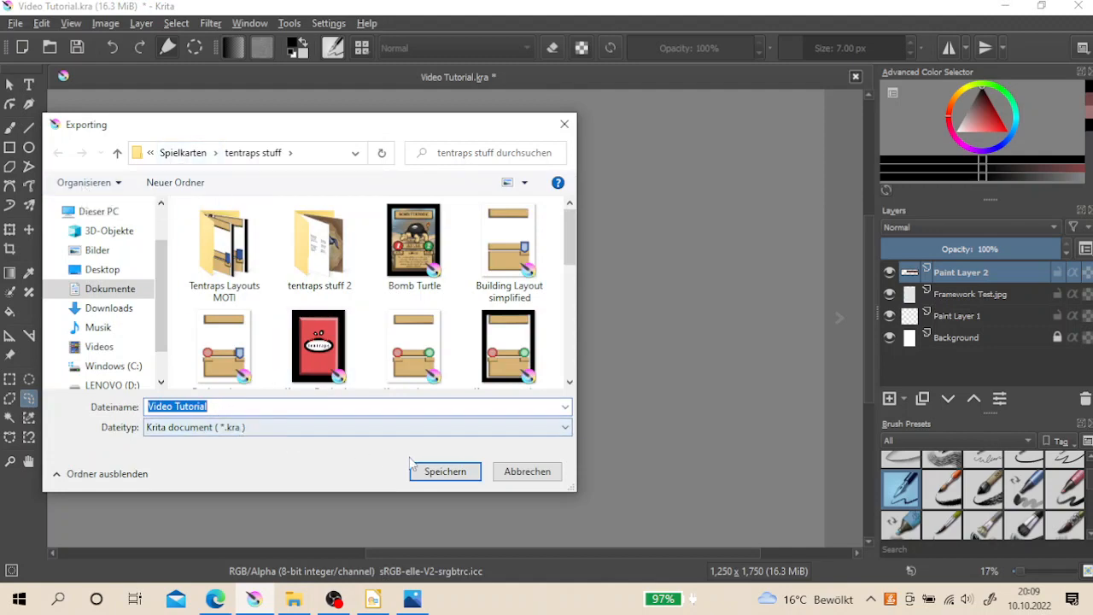
{"action": "left_click", "coordinate": [459, 432]}
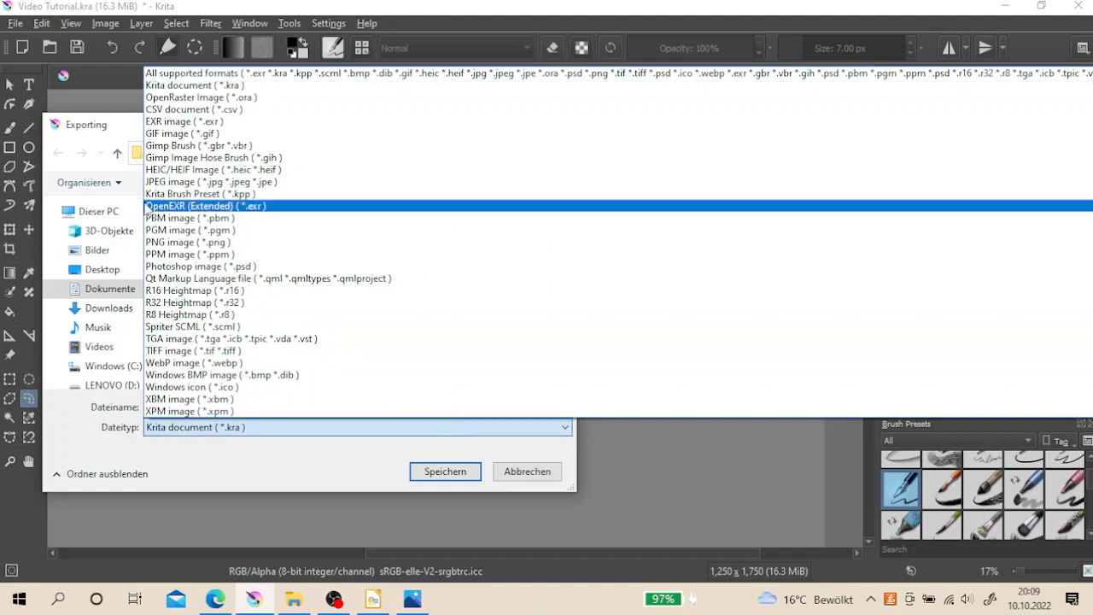
{"action": "left_click", "coordinate": [184, 243]}
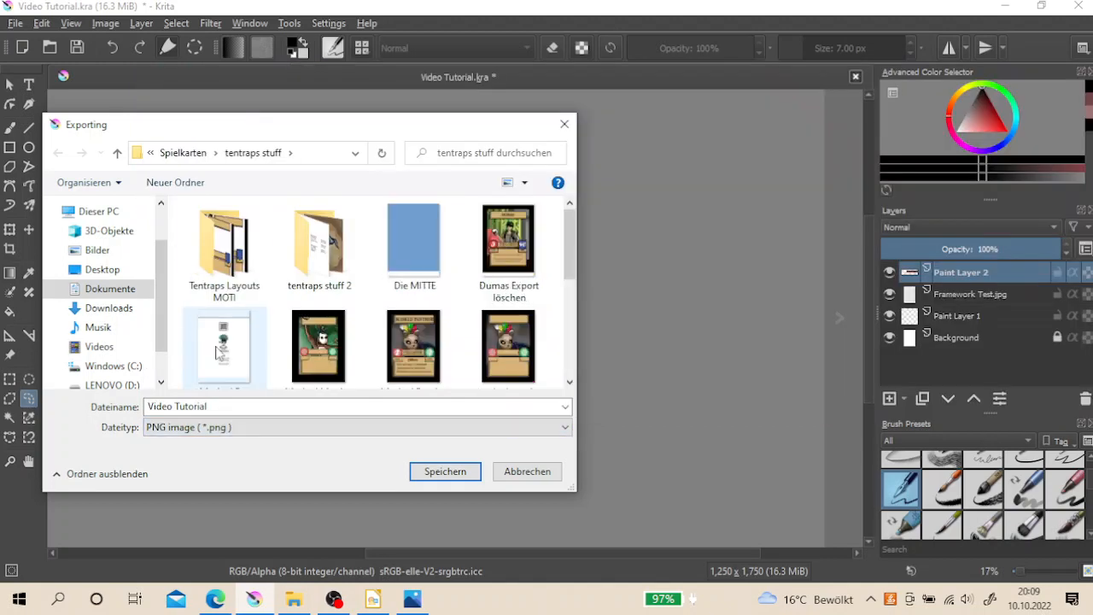
{"action": "left_click", "coordinate": [218, 406]}
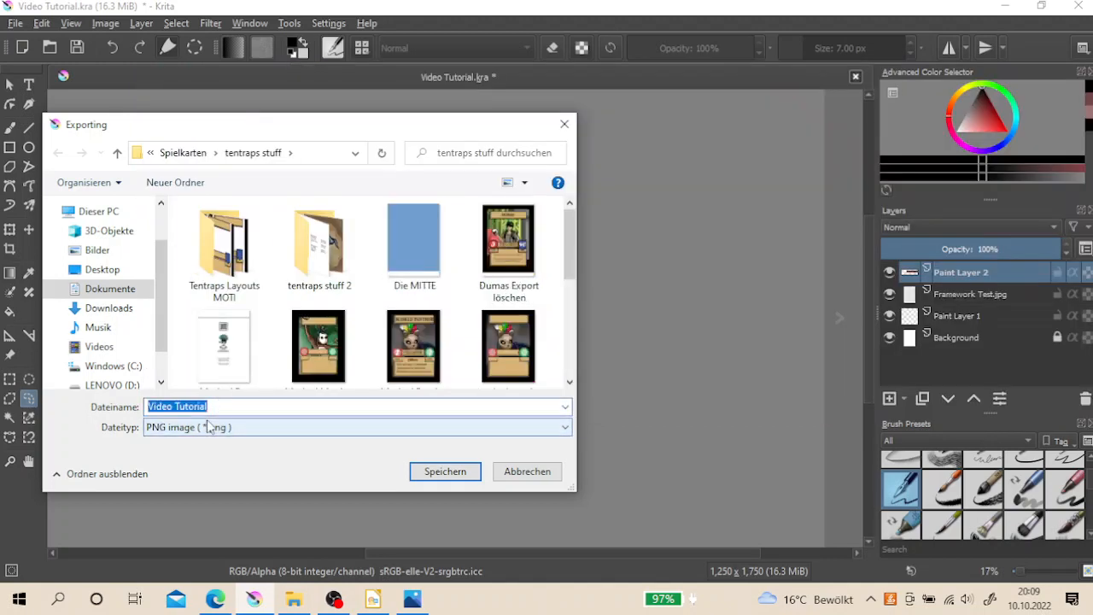
{"action": "key", "text": "BackSpace"}
{"action": "type", "text": "La"}
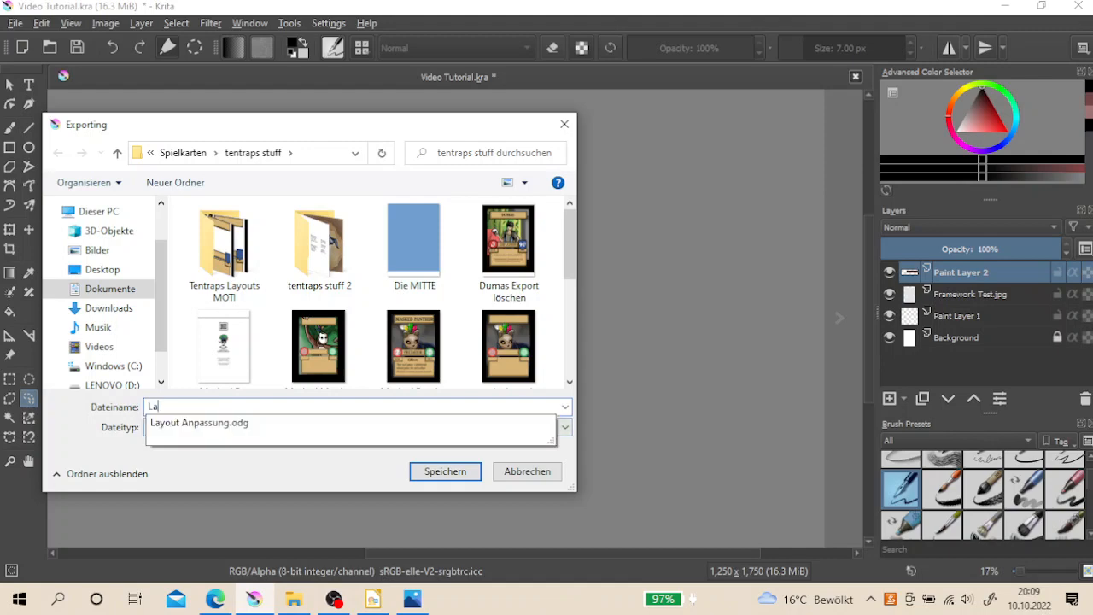
{"action": "type", "text": "yout Test"}
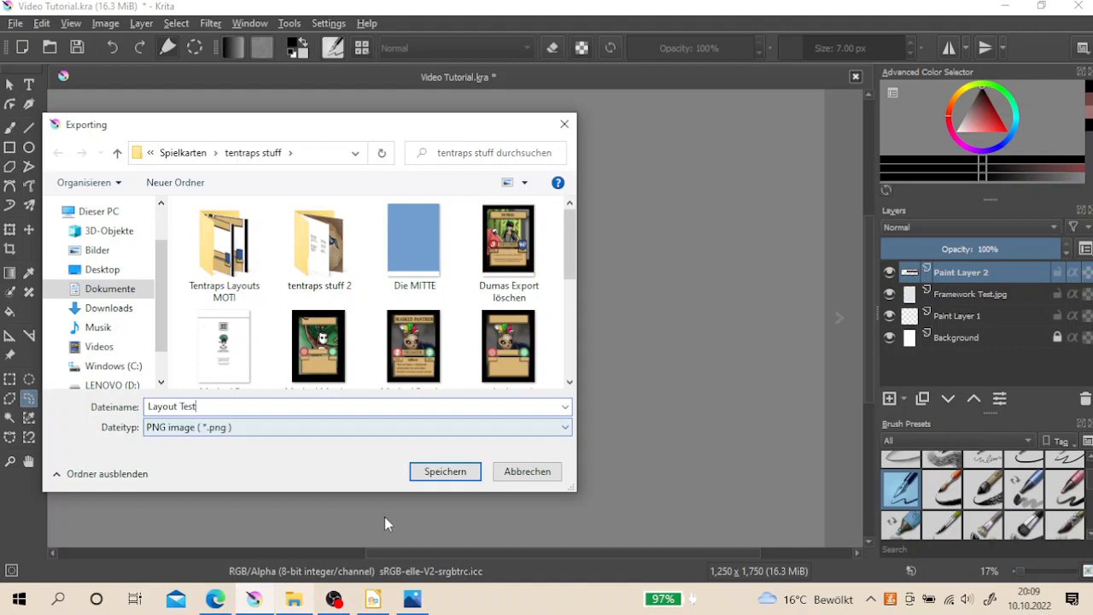
{"action": "left_click", "coordinate": [445, 471]}
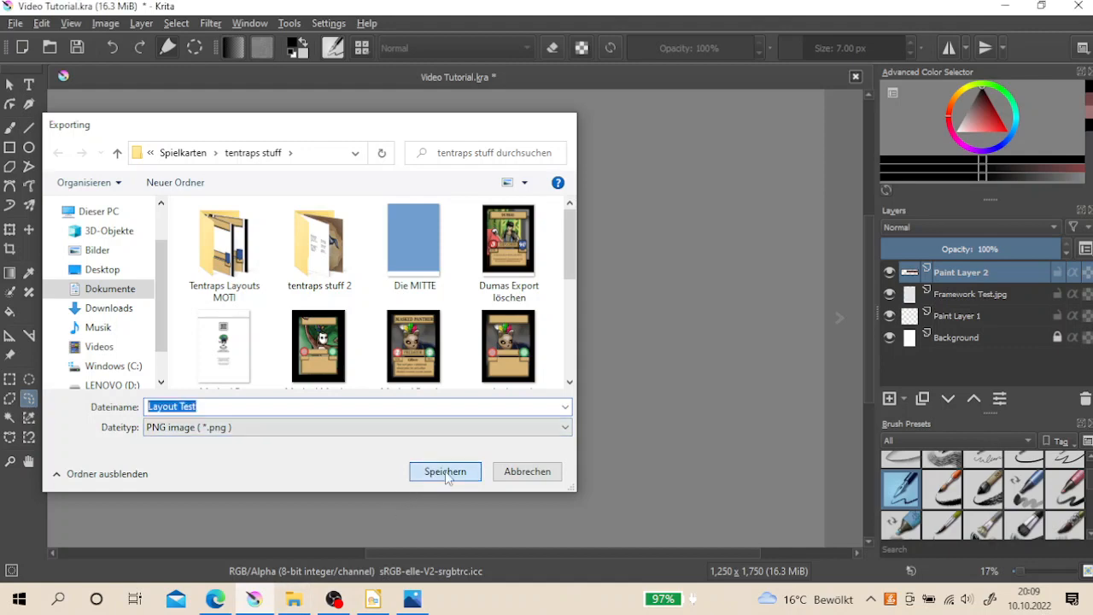
{"action": "left_click", "coordinate": [757, 516]}
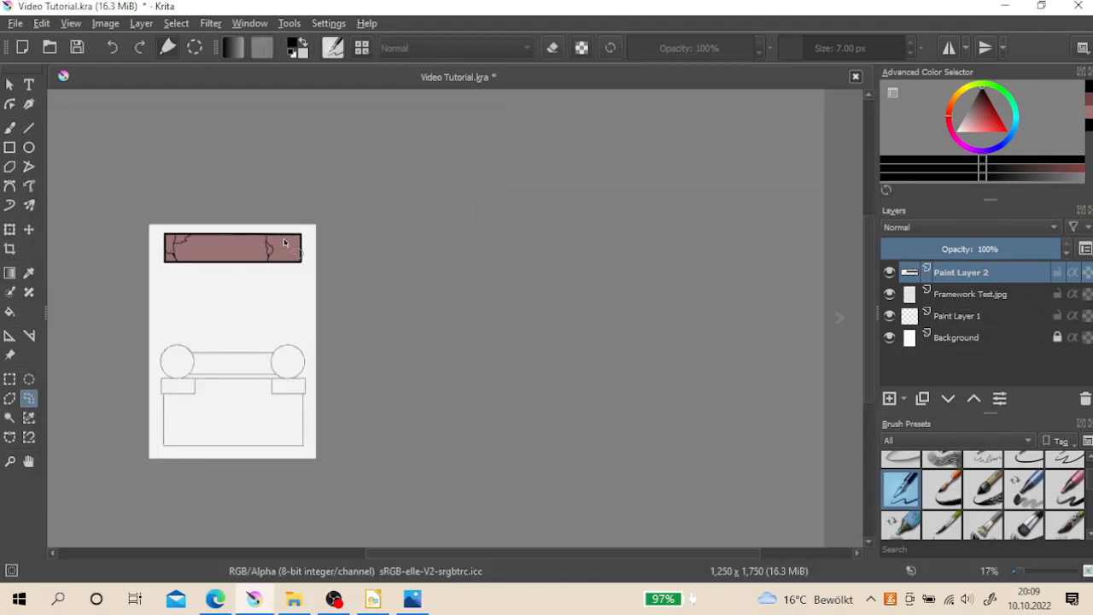
- Create a new custom document of 1250 by 1750 pixels at 100 ppi
{"action": "left_click", "coordinate": [13, 24]}
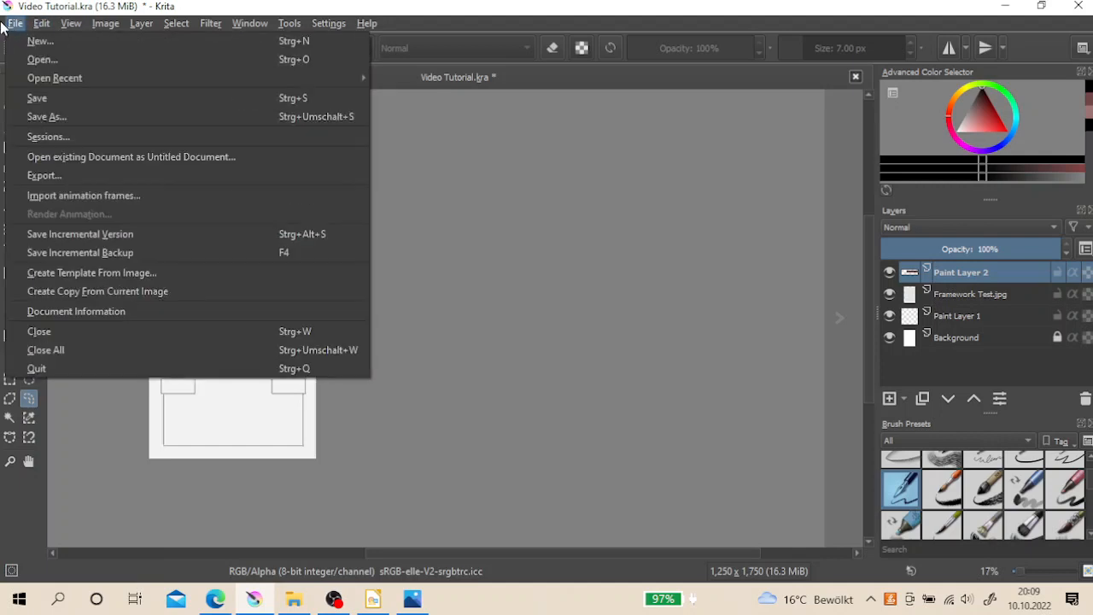
{"action": "left_click", "coordinate": [571, 274]}
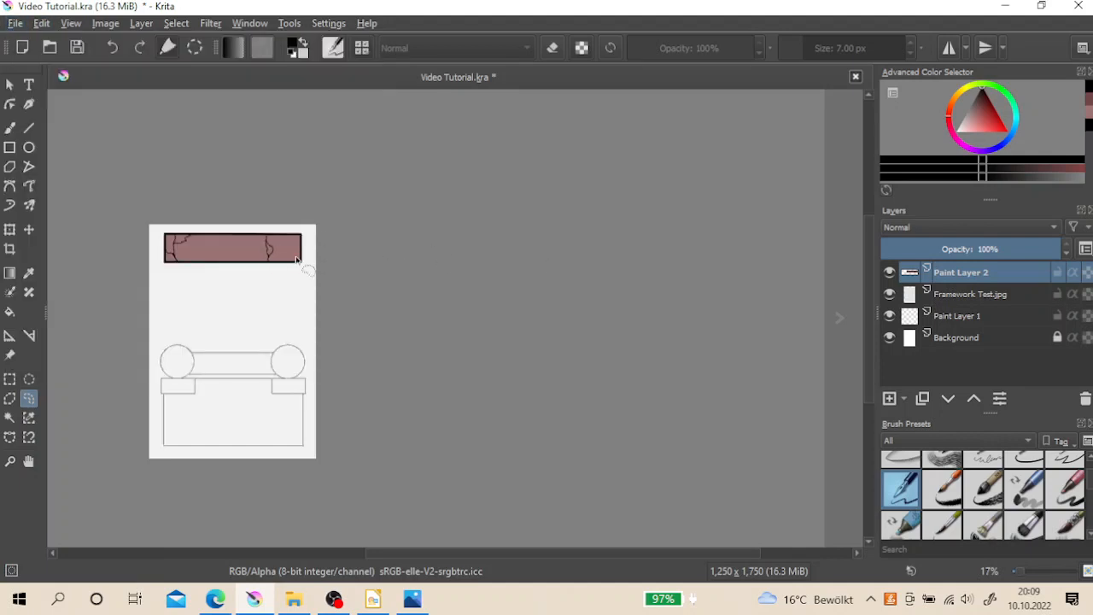
{"action": "left_click", "coordinate": [16, 24]}
{"action": "left_click", "coordinate": [34, 41]}
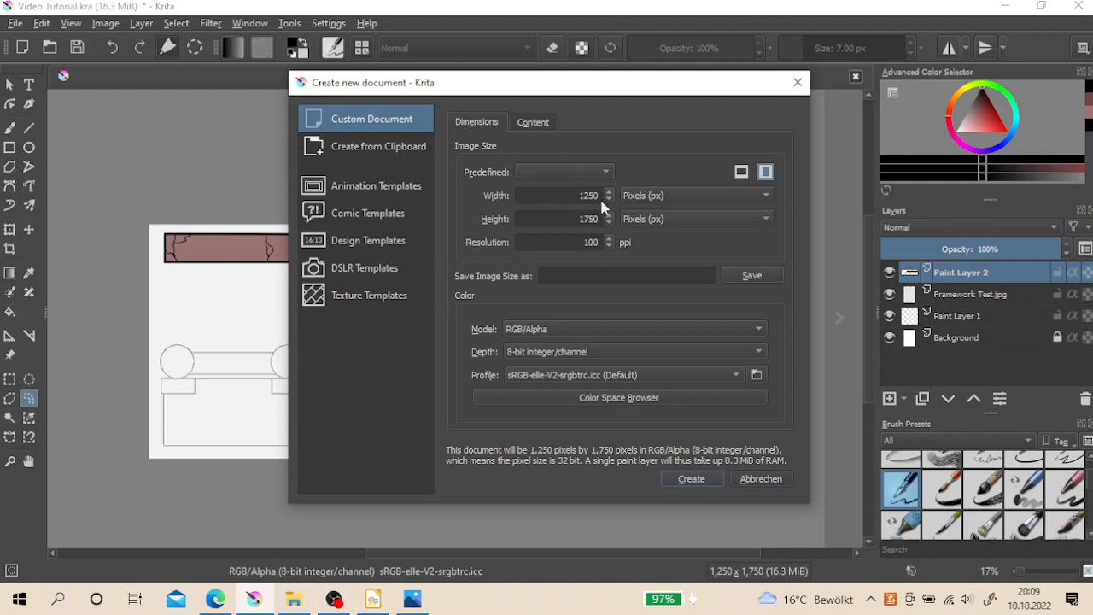
{"action": "left_click", "coordinate": [682, 478]}
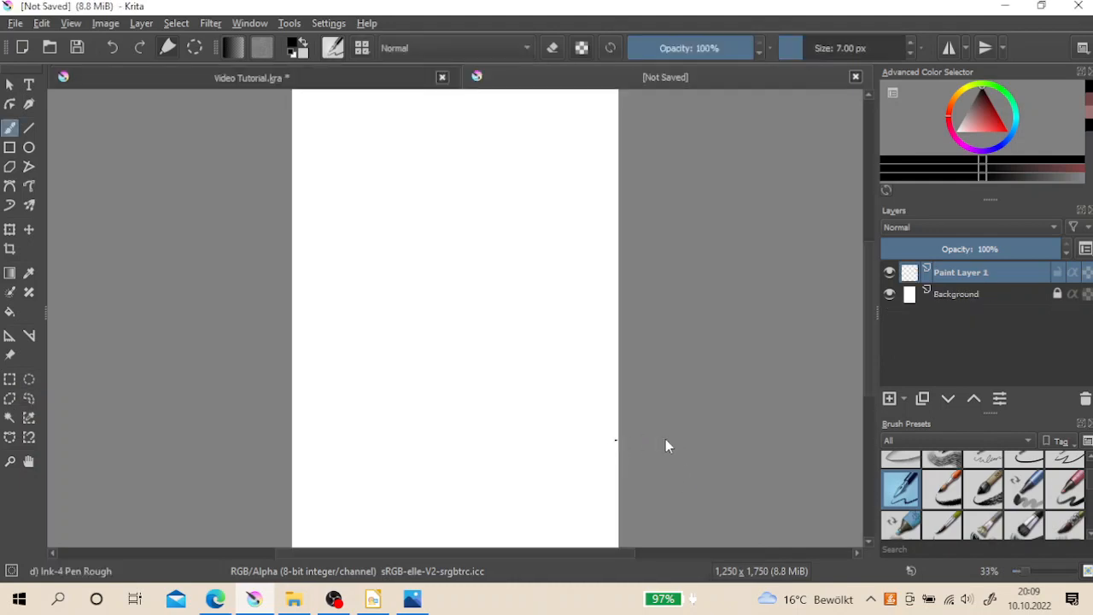
- Switch to File Explorer and look through the tentraps stuff folder for a finished card layout image
{"action": "scroll", "coordinate": [540, 405], "scroll_direction": "down", "scroll_amount": 1}
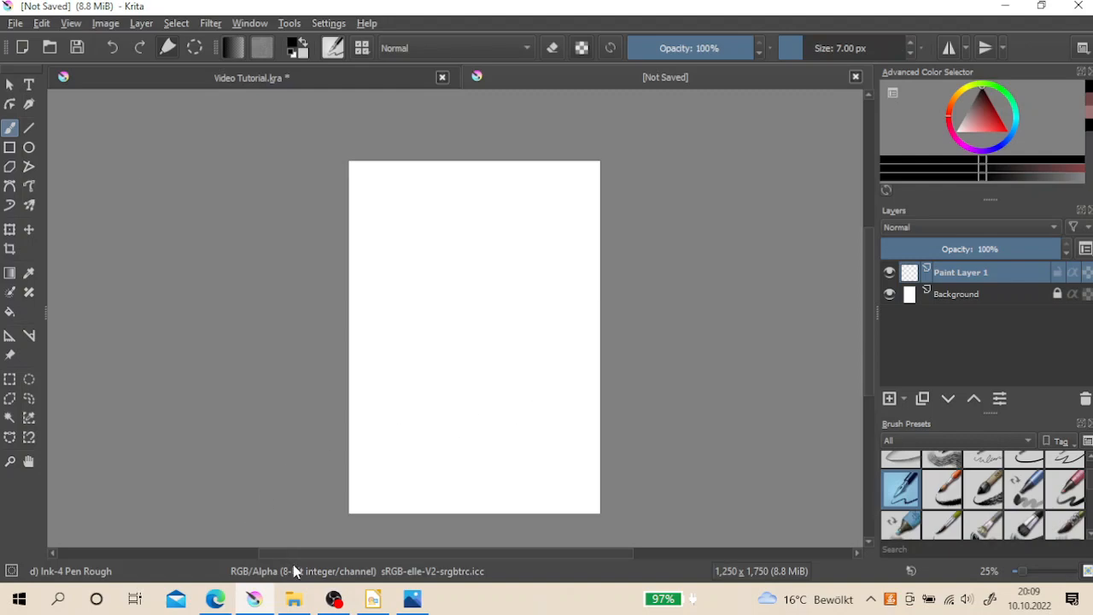
{"action": "left_click", "coordinate": [293, 598]}
{"action": "scroll", "coordinate": [910, 293], "scroll_direction": "down", "scroll_amount": 10}
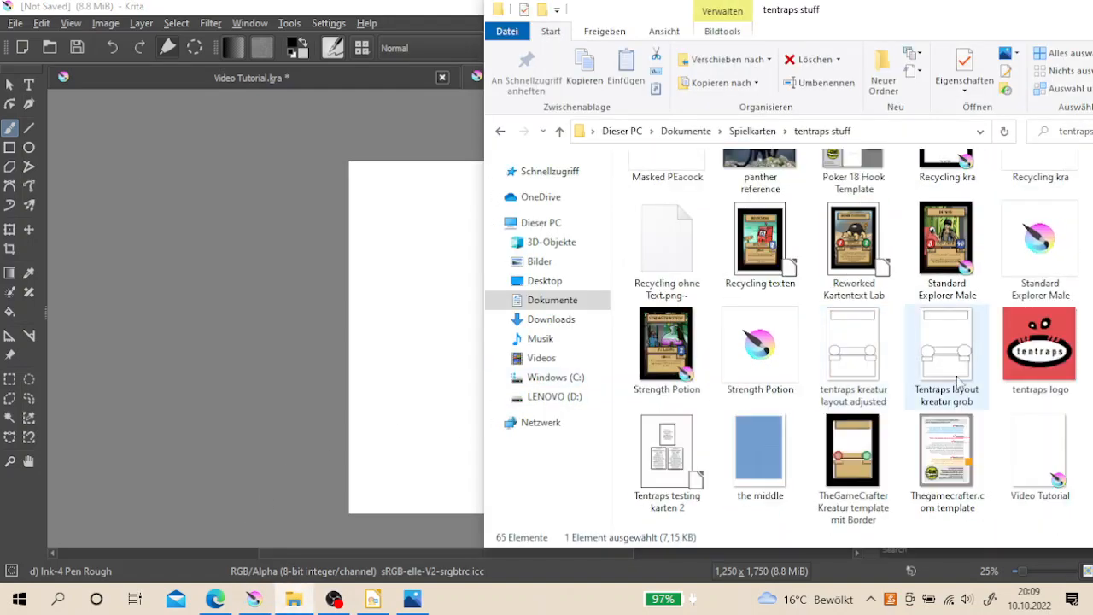
{"action": "scroll", "coordinate": [968, 432], "scroll_direction": "up", "scroll_amount": 8}
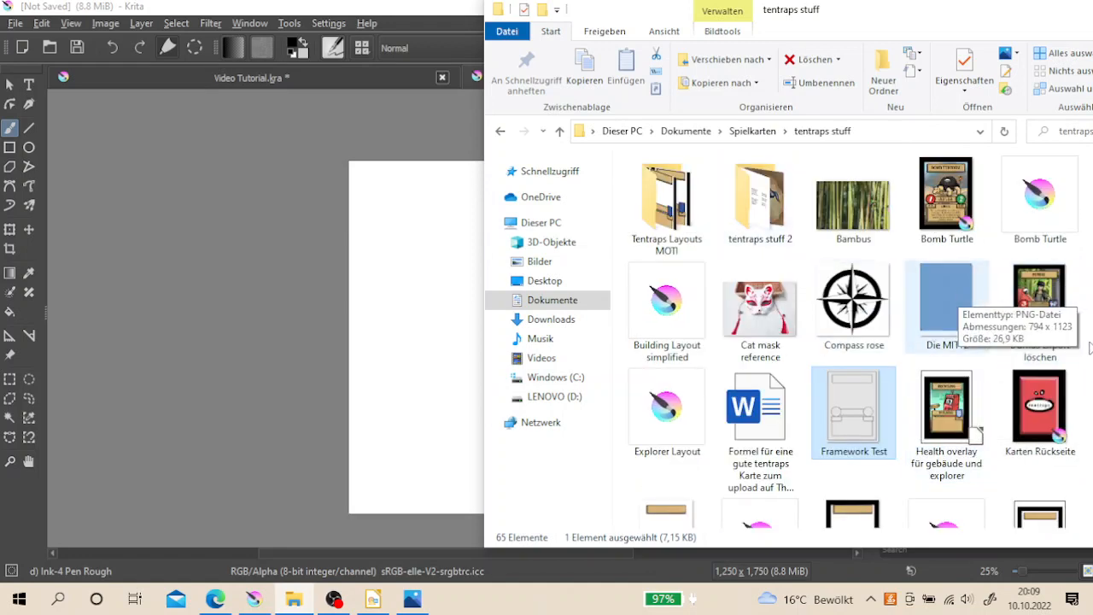
{"action": "scroll", "coordinate": [1019, 451], "scroll_direction": "down", "scroll_amount": 5}
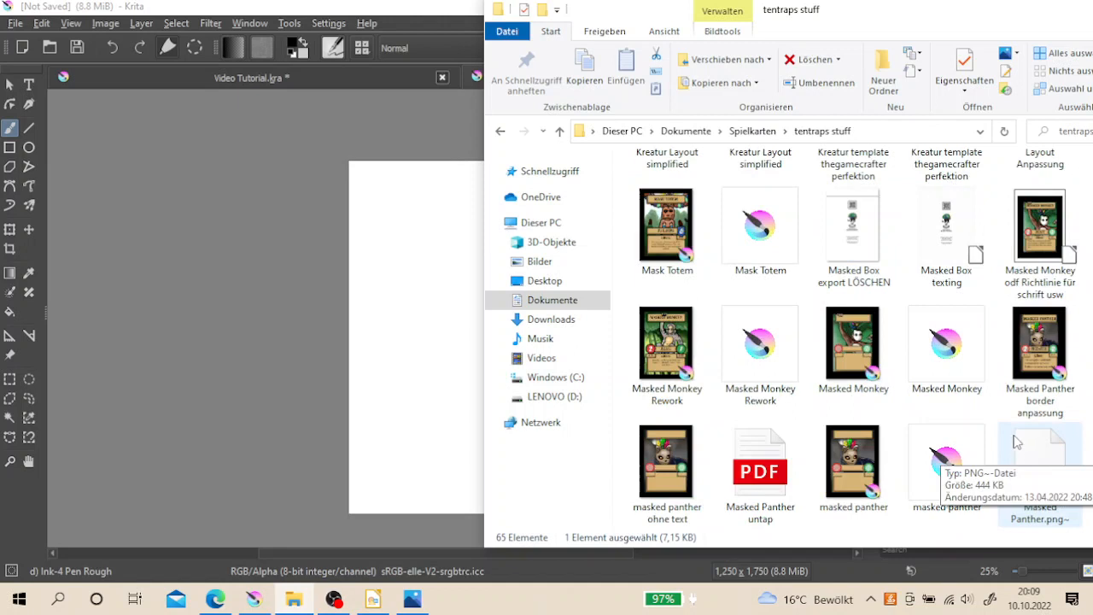
{"action": "scroll", "coordinate": [1031, 436], "scroll_direction": "down", "scroll_amount": 5}
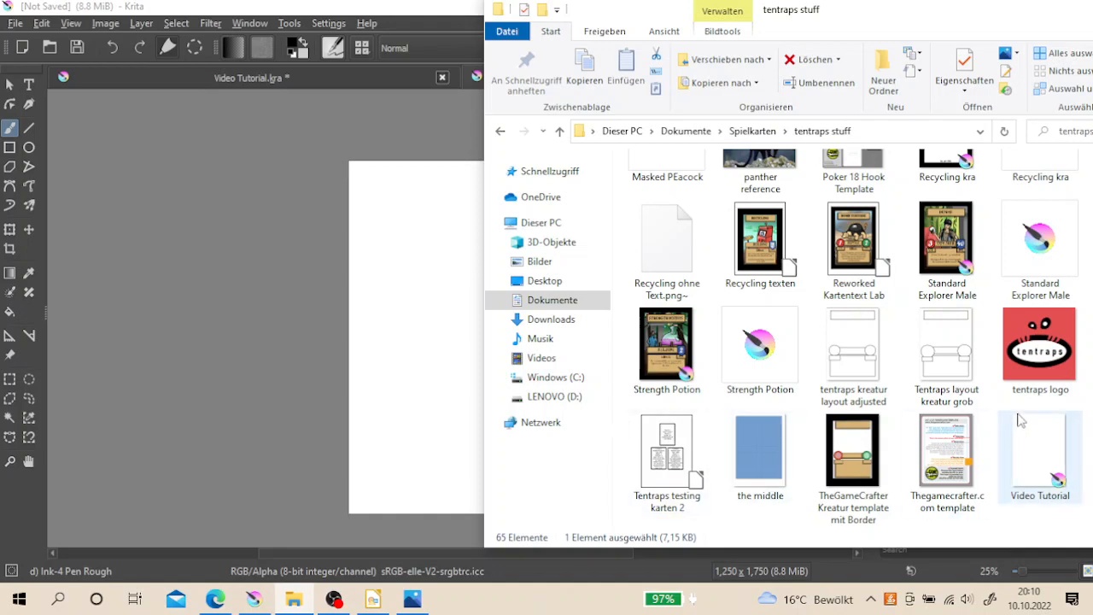
{"action": "scroll", "coordinate": [996, 413], "scroll_direction": "up", "scroll_amount": 3}
{"action": "scroll", "coordinate": [995, 413], "scroll_direction": "up", "scroll_amount": 4}
{"action": "scroll", "coordinate": [993, 413], "scroll_direction": "down", "scroll_amount": 3}
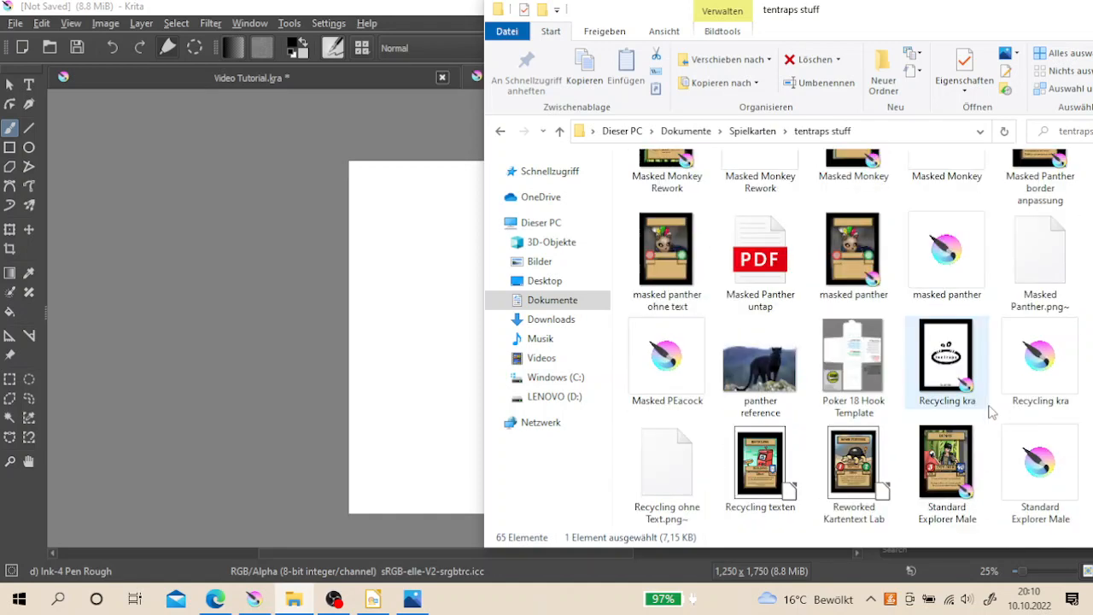
{"action": "scroll", "coordinate": [991, 412], "scroll_direction": "up", "scroll_amount": 3}
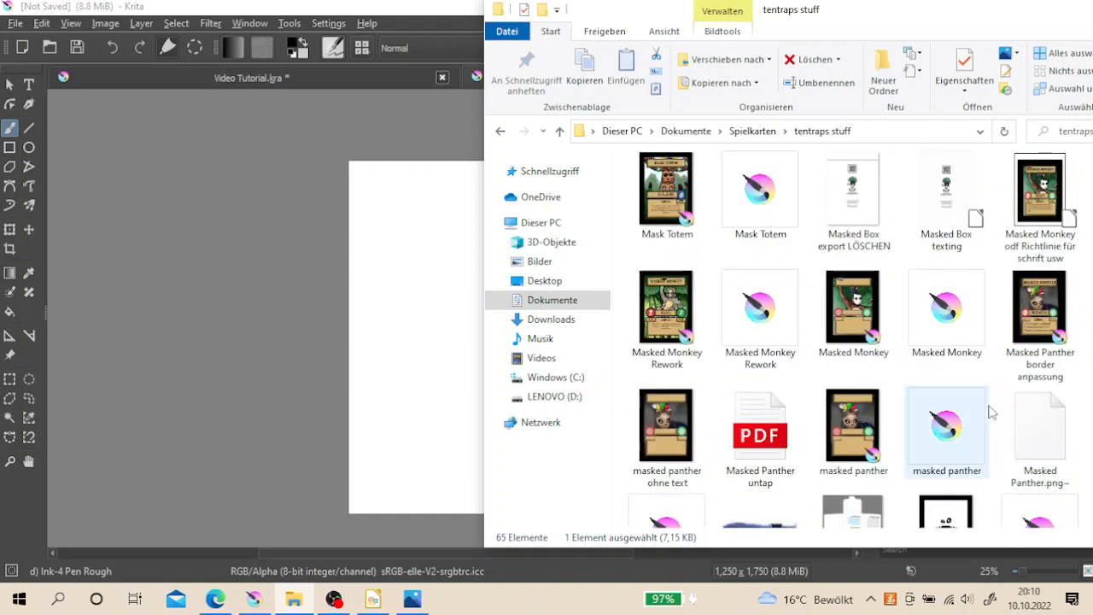
{"action": "scroll", "coordinate": [991, 412], "scroll_direction": "up", "scroll_amount": 4}
{"action": "scroll", "coordinate": [991, 412], "scroll_direction": "up", "scroll_amount": 4}
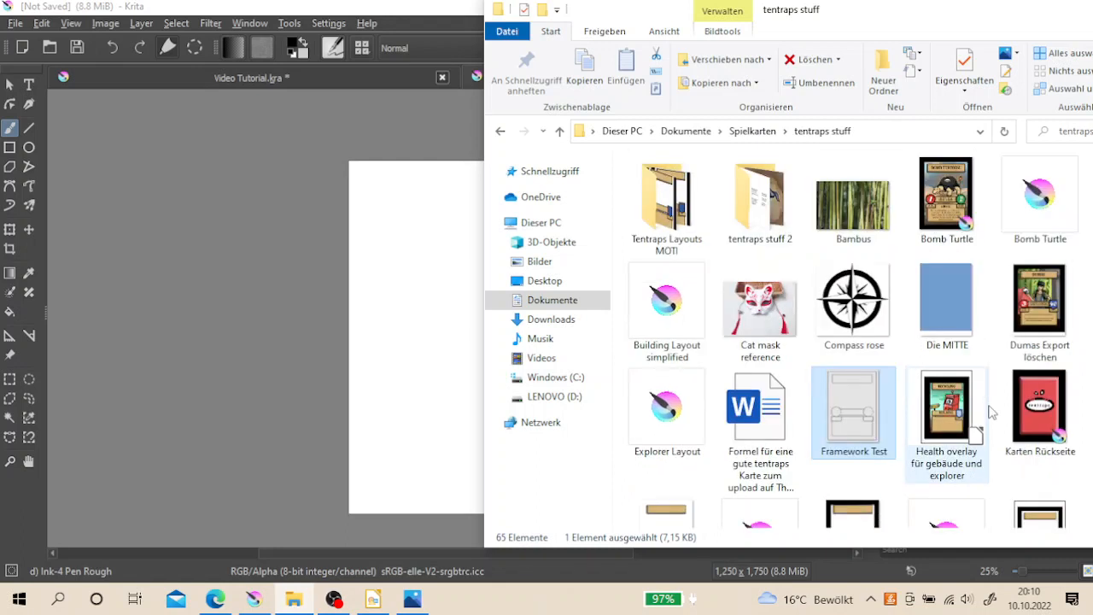
{"action": "scroll", "coordinate": [991, 412], "scroll_direction": "down", "scroll_amount": 4}
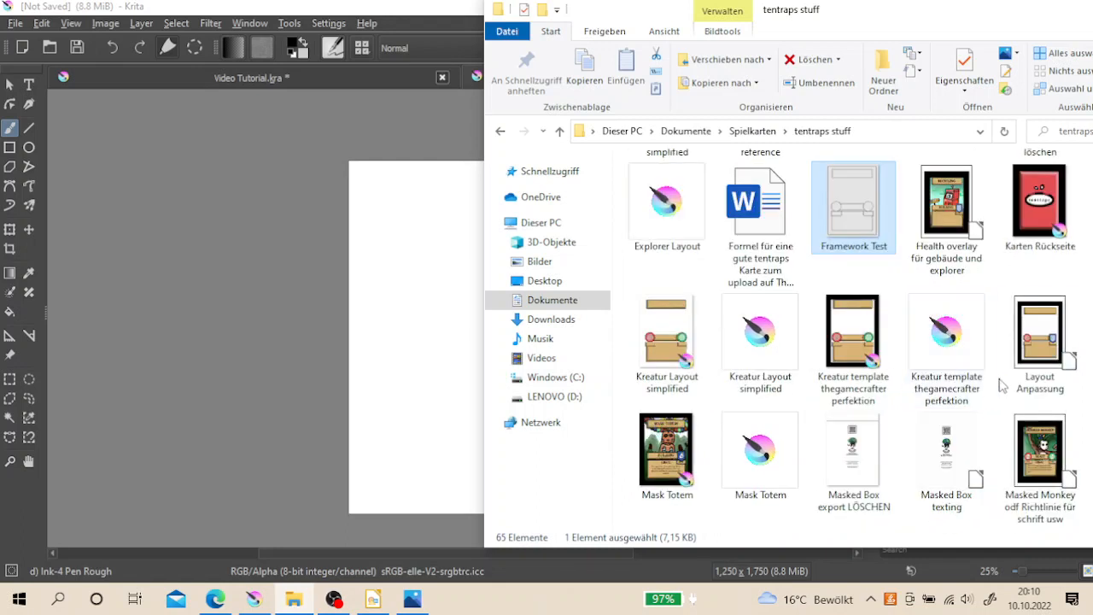
- Check the tentraps stuff 2 subfolder for a suitable card layout image
{"action": "left_click", "coordinate": [735, 130]}
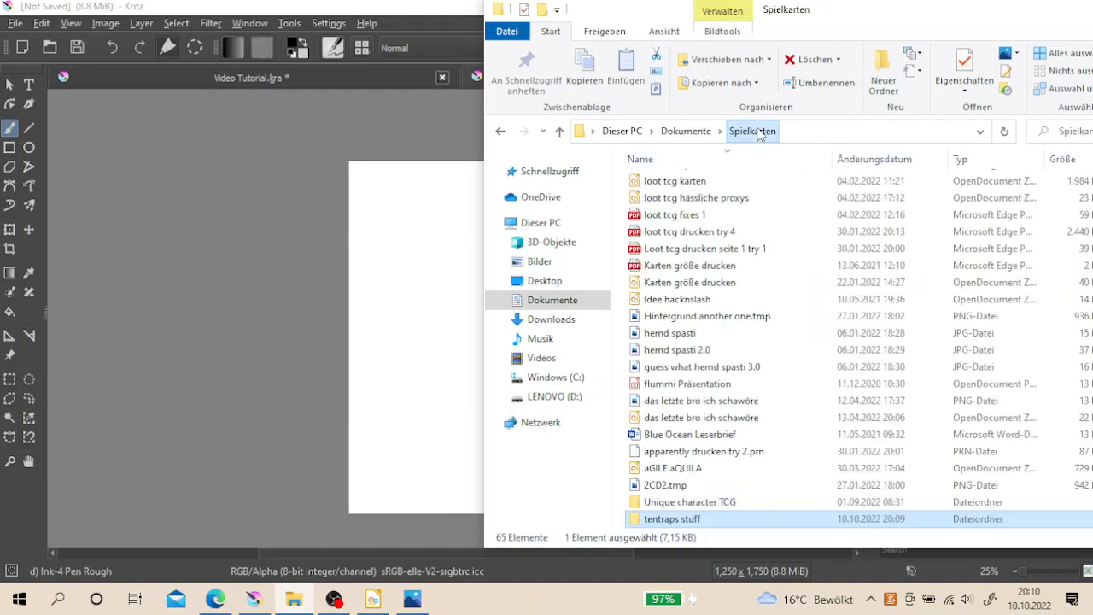
{"action": "double_click", "coordinate": [705, 519]}
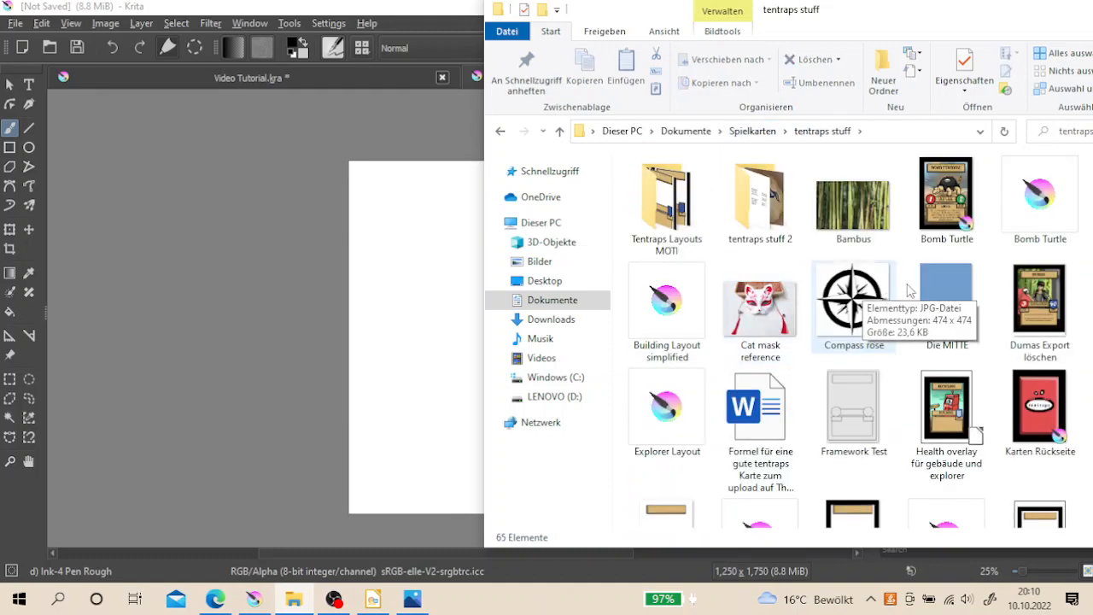
{"action": "left_click", "coordinate": [732, 214]}
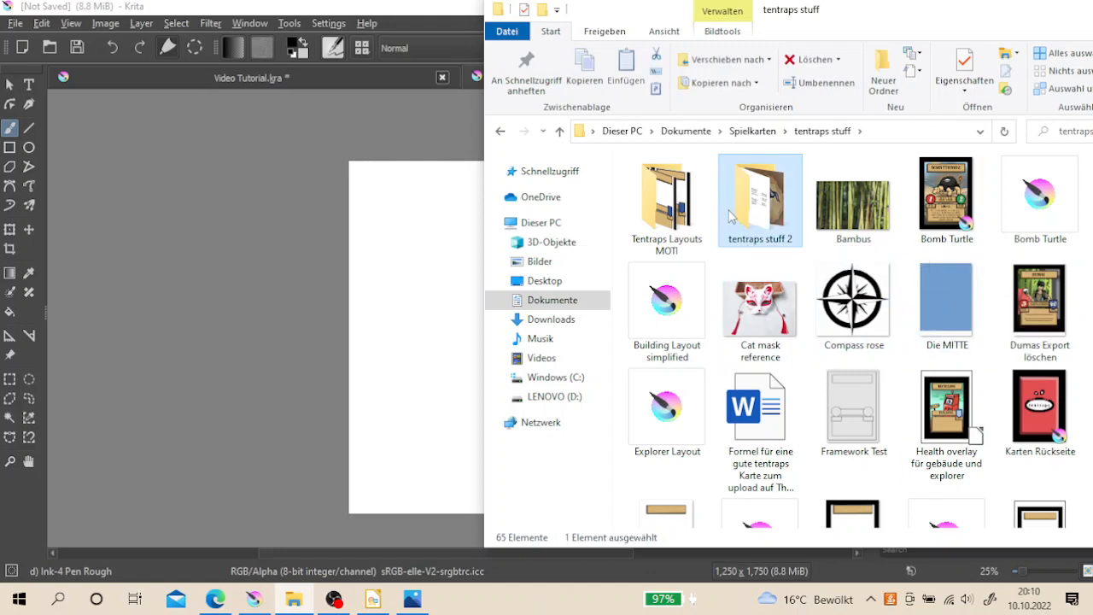
{"action": "double_click", "coordinate": [732, 215]}
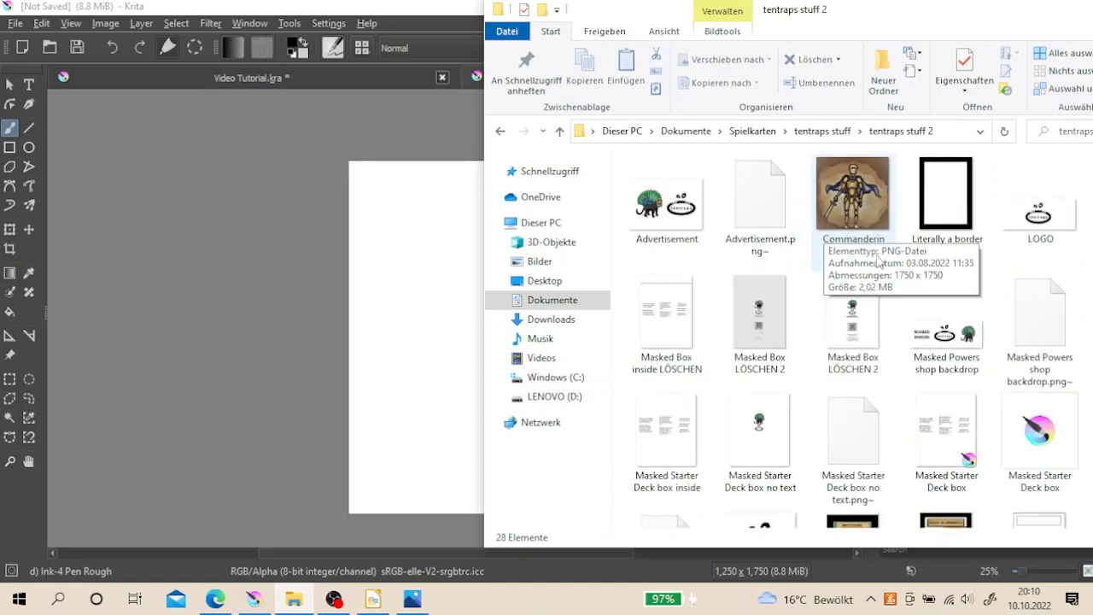
{"action": "scroll", "coordinate": [1026, 321], "scroll_direction": "down", "scroll_amount": 3}
{"action": "scroll", "coordinate": [1013, 337], "scroll_direction": "up", "scroll_amount": 3}
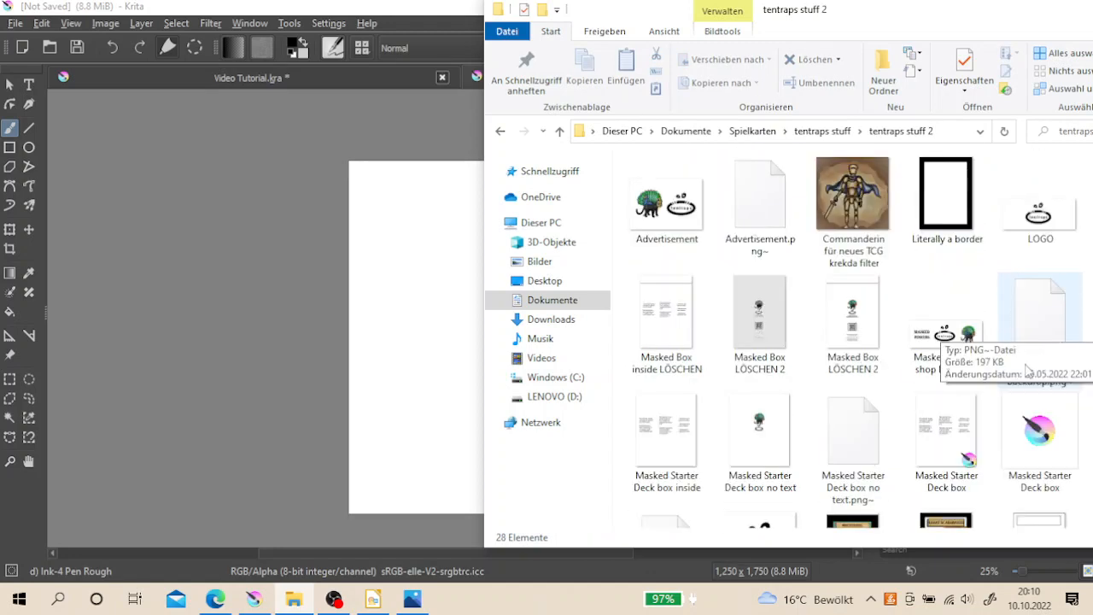
{"action": "scroll", "coordinate": [1027, 370], "scroll_direction": "down", "scroll_amount": 3}
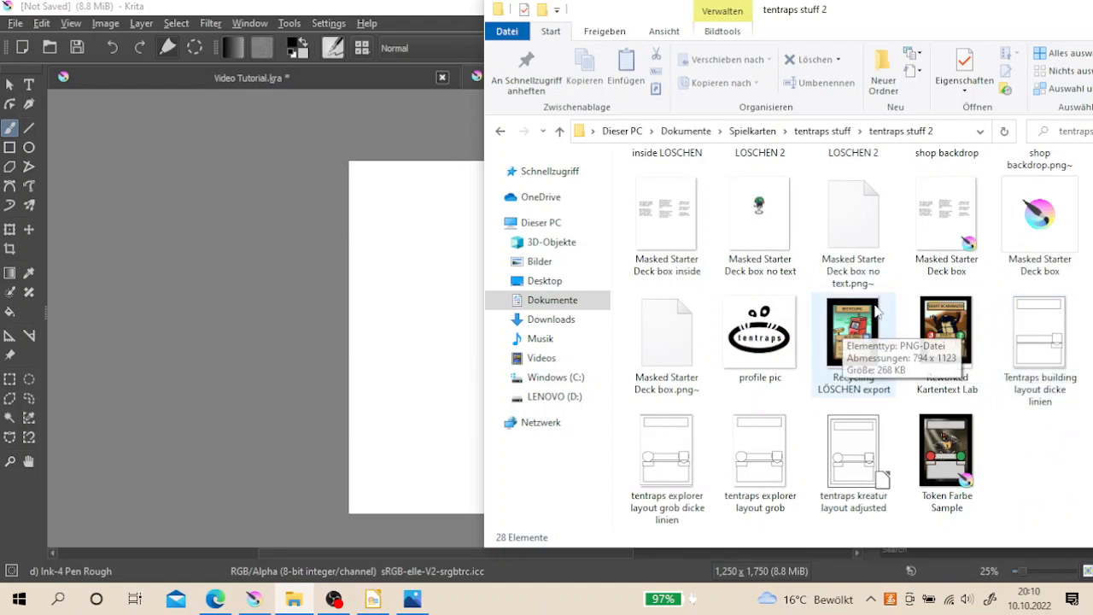
- Return to the tentraps stuff folder and go through its files again for a borderless card layout
{"action": "key", "text": "alt+Up"}
{"action": "scroll", "coordinate": [939, 261], "scroll_direction": "down", "scroll_amount": 3}
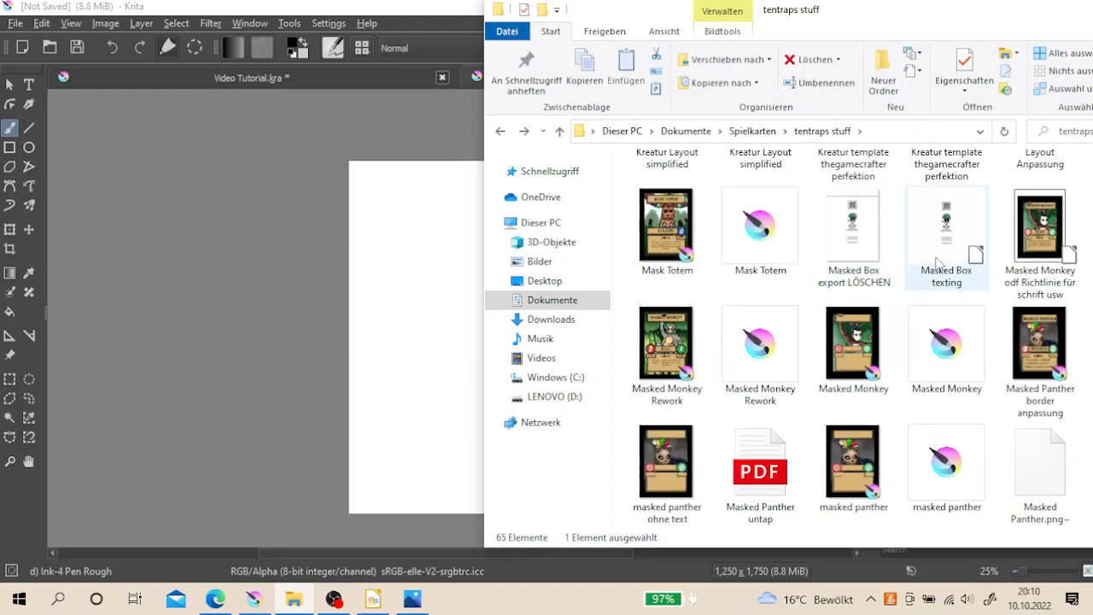
{"action": "scroll", "coordinate": [950, 261], "scroll_direction": "up", "scroll_amount": 3}
{"action": "scroll", "coordinate": [1025, 337], "scroll_direction": "down", "scroll_amount": 3}
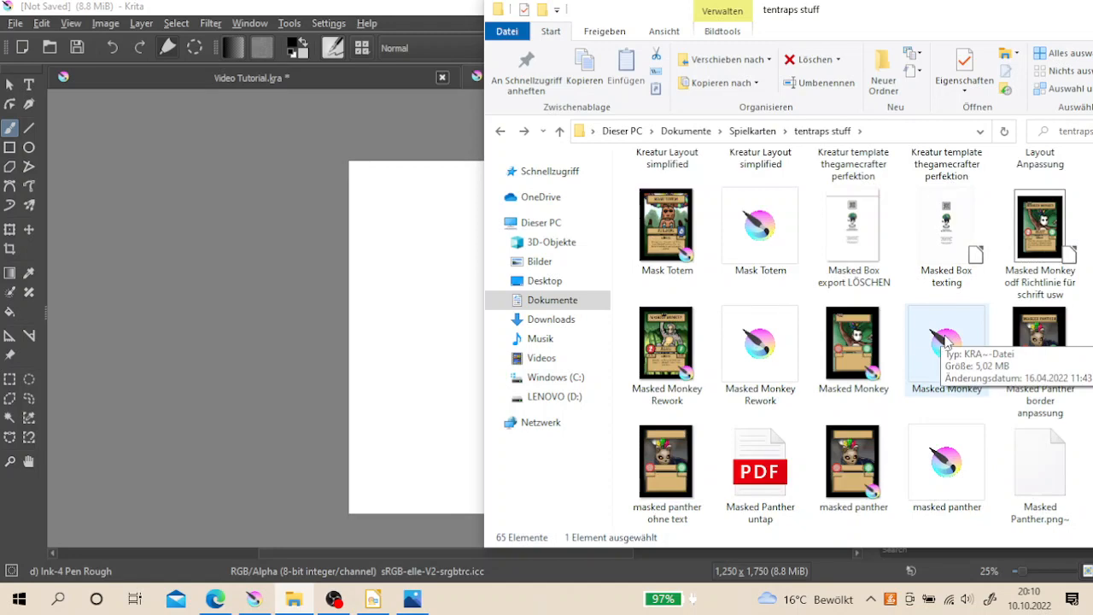
{"action": "scroll", "coordinate": [950, 342], "scroll_direction": "down", "scroll_amount": 3}
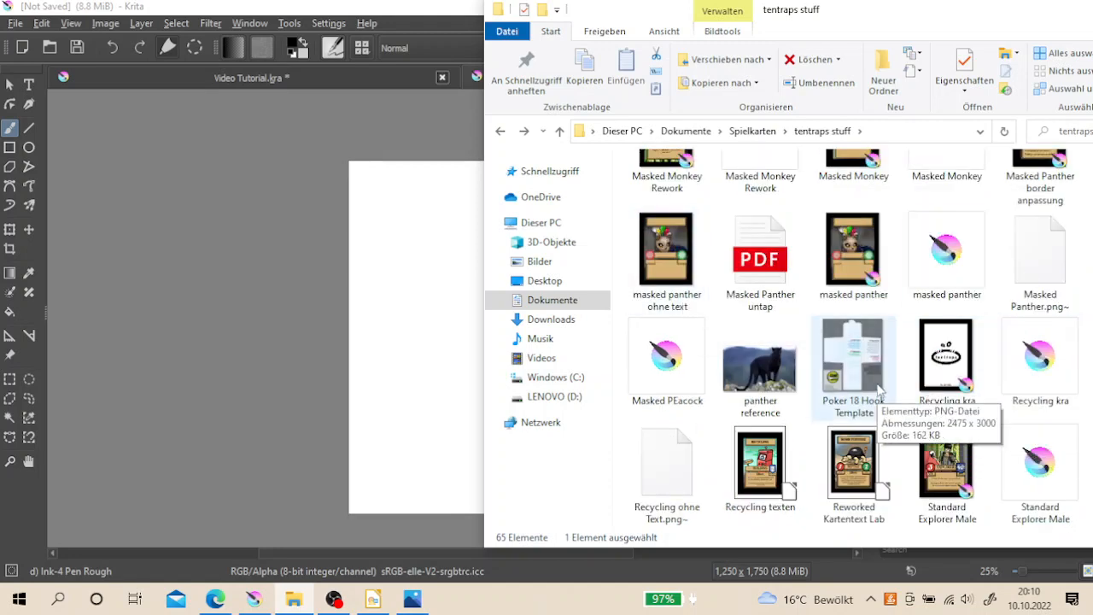
{"action": "scroll", "coordinate": [983, 376], "scroll_direction": "down", "scroll_amount": 3}
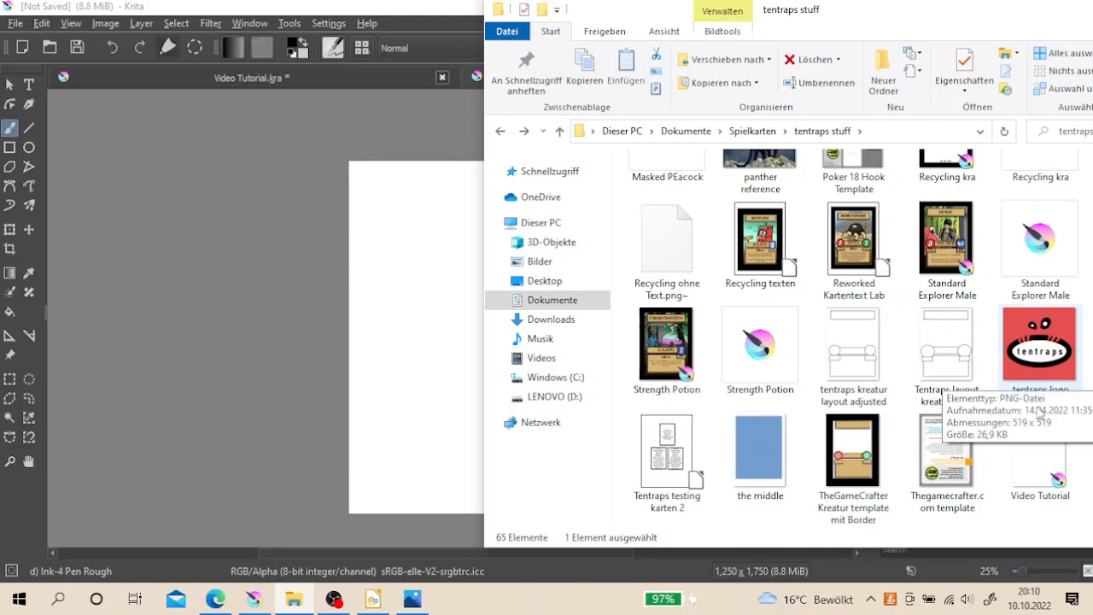
{"action": "scroll", "coordinate": [1040, 413], "scroll_direction": "up", "scroll_amount": 5}
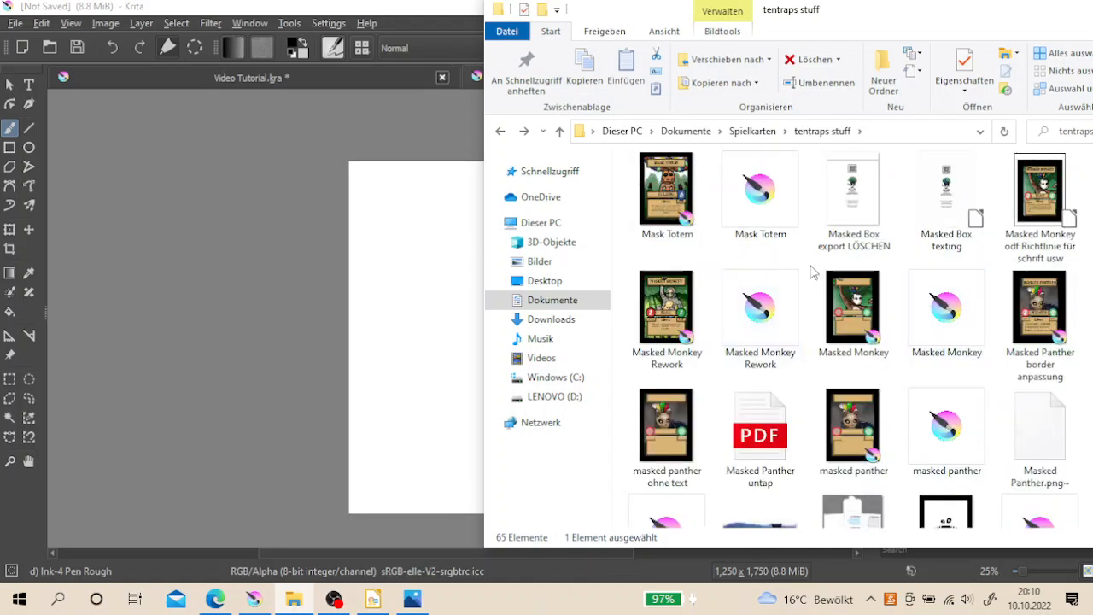
{"action": "scroll", "coordinate": [812, 272], "scroll_direction": "up", "scroll_amount": 7}
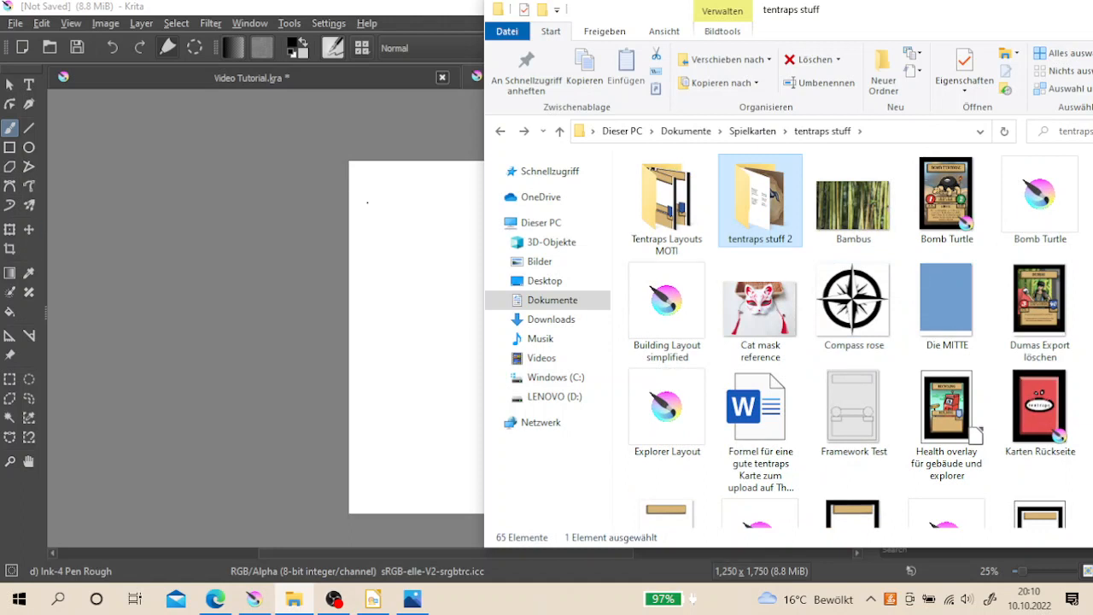
- Insert the Building Layout MOTI no border image from the Tentraps Layouts MOTI folder into the new Krita document as a new layer
{"action": "left_click", "coordinate": [676, 227]}
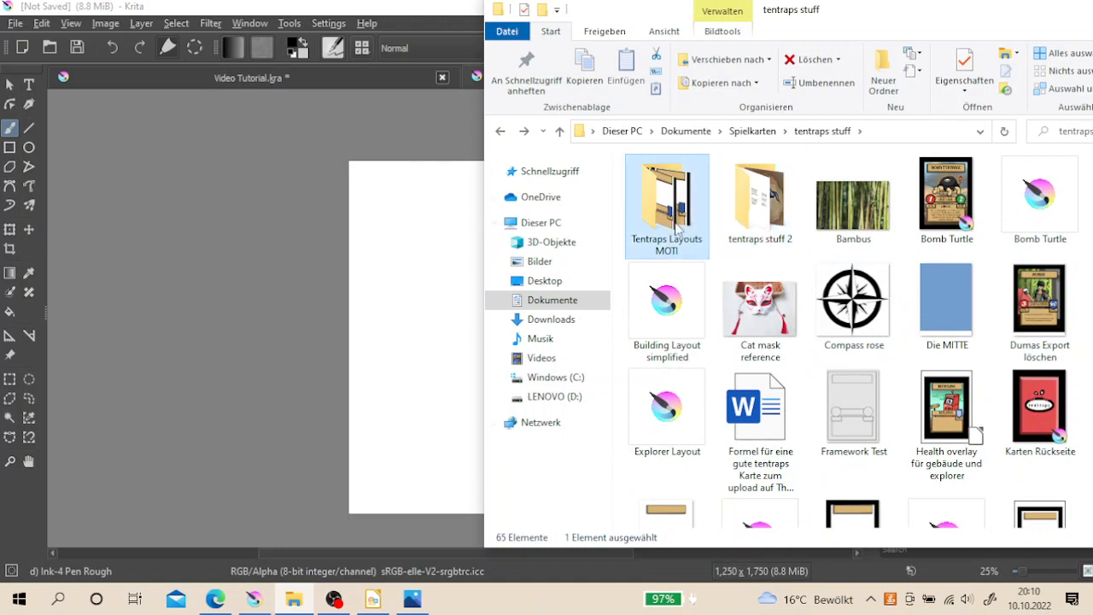
{"action": "double_click", "coordinate": [676, 227]}
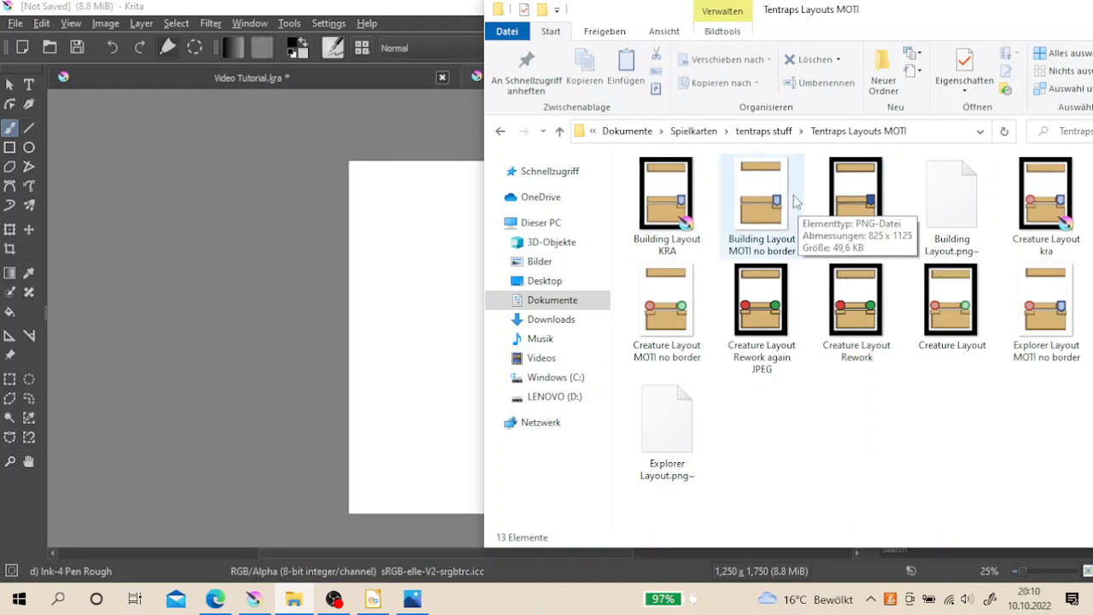
{"action": "left_click_drag", "start_coordinate": [759, 216], "coordinate": [398, 328]}
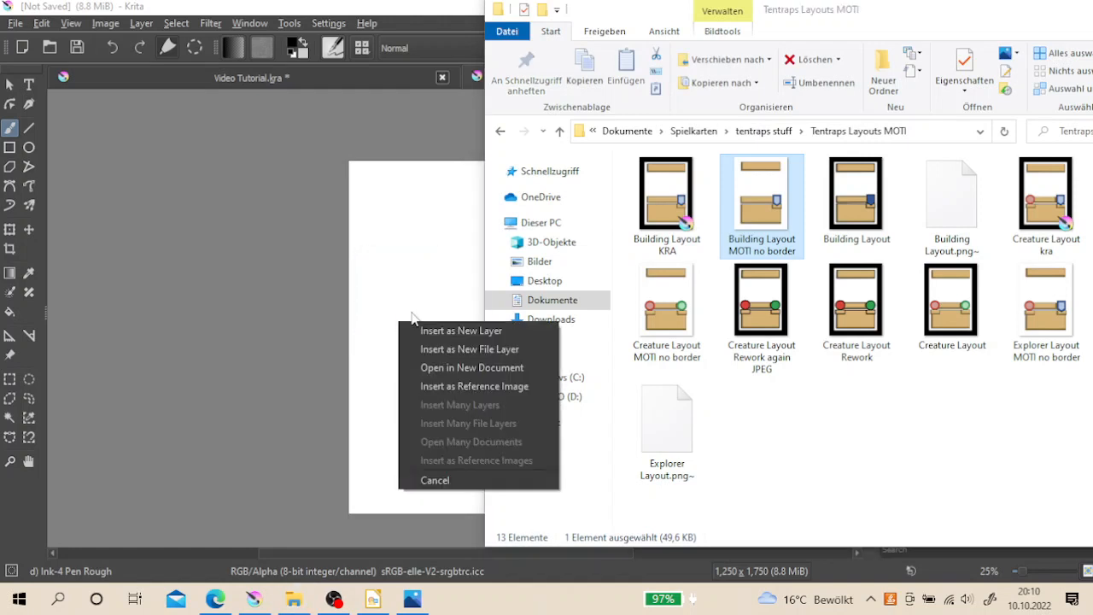
{"action": "left_click", "coordinate": [440, 334]}
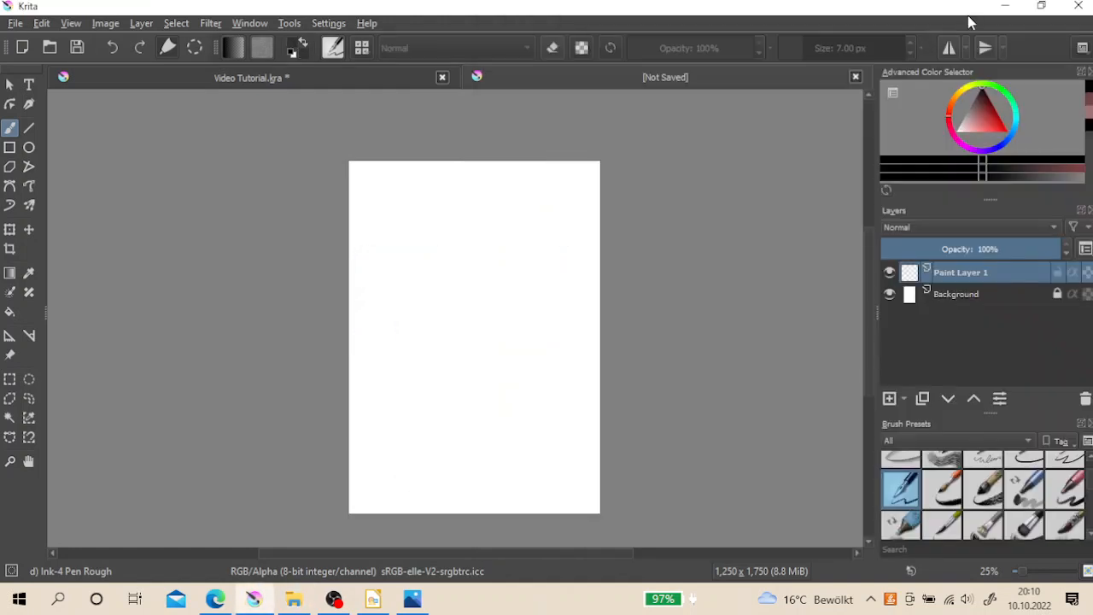
- Scale the inserted building layout with the Transform tool to fill the entire card canvas
{"action": "left_click", "coordinate": [10, 229]}
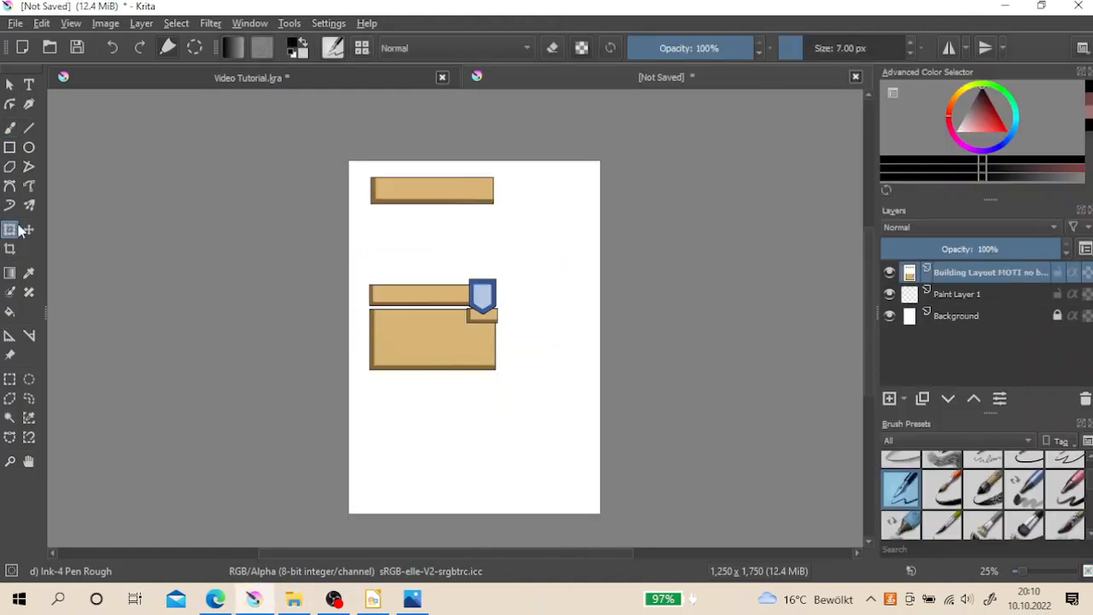
{"action": "left_click_drag", "start_coordinate": [517, 389], "coordinate": [599, 513]}
{"action": "mouse_move", "coordinate": [350, 160]}
{"action": "left_mouse_down"}
{"action": "mouse_move", "coordinate": [368, 176]}
{"action": "mouse_move", "coordinate": [348, 163]}
{"action": "left_mouse_up"}
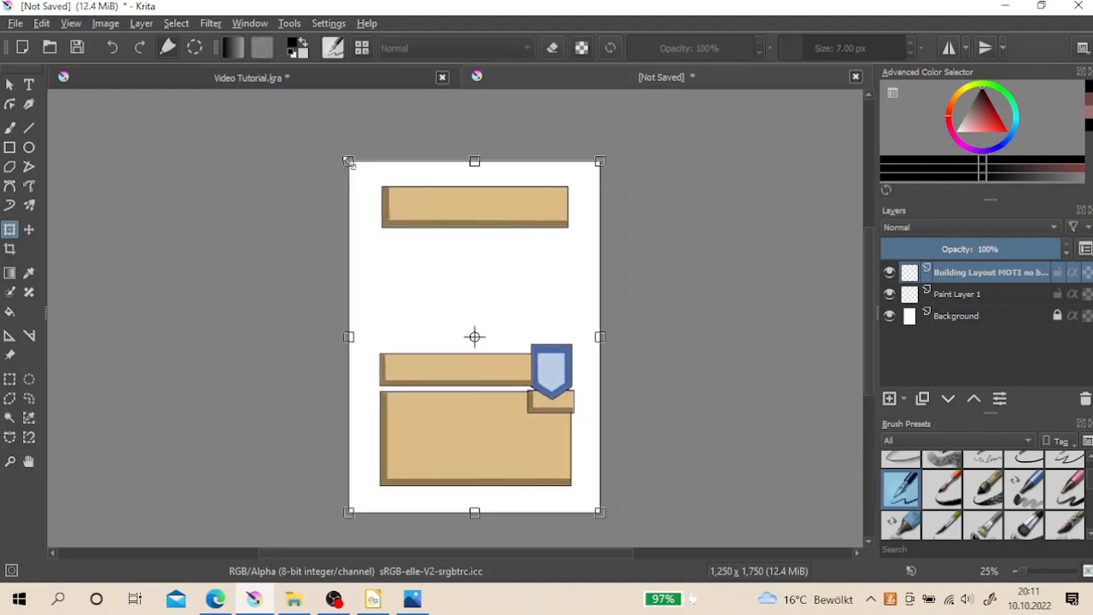
- Select the white area around the card elements on the building layout layer with the Contiguous Selection tool and cut it out
{"action": "left_click", "coordinate": [30, 399]}
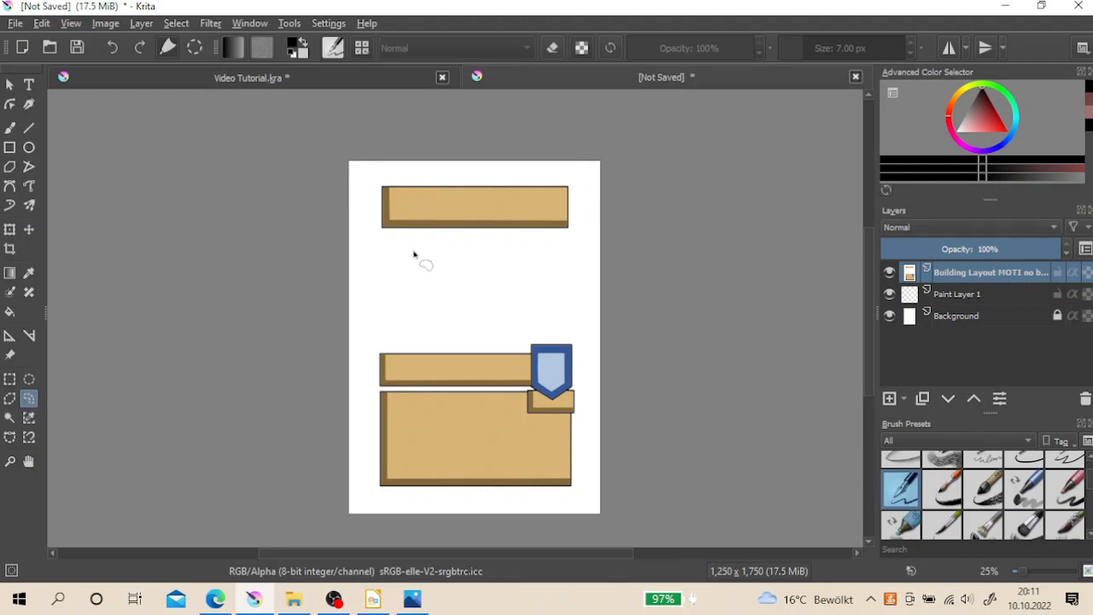
{"action": "left_click", "coordinate": [953, 296]}
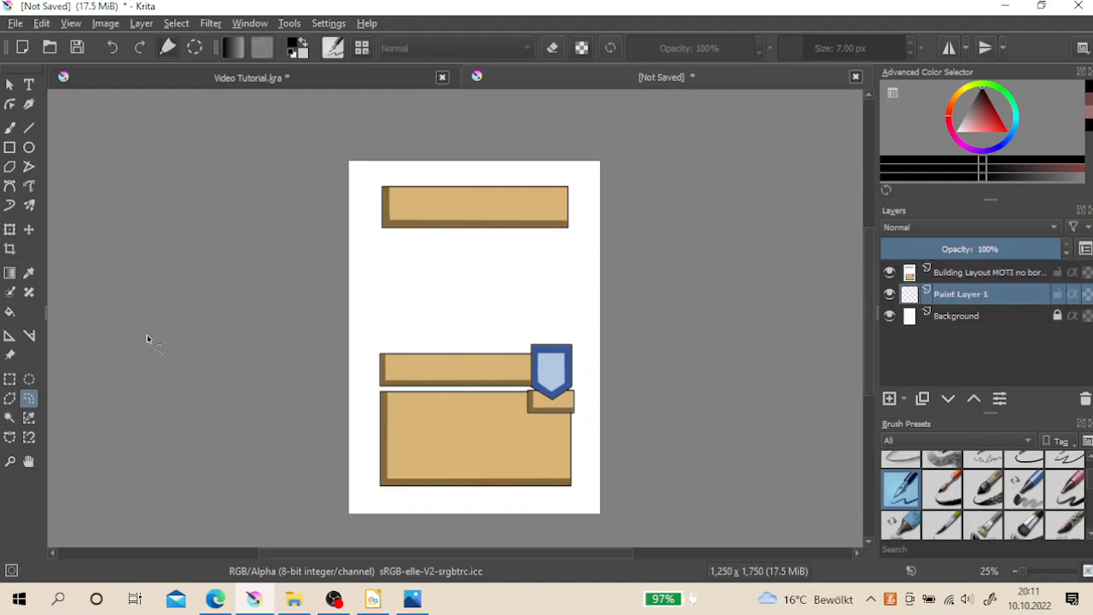
{"action": "left_click", "coordinate": [946, 277]}
{"action": "left_click", "coordinate": [10, 417]}
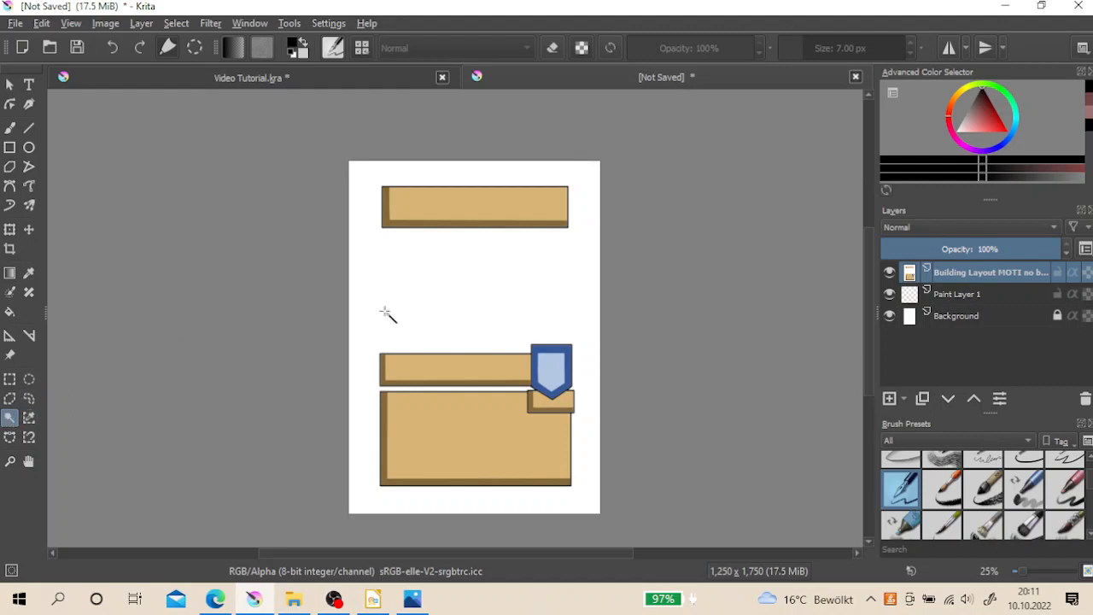
{"action": "left_click", "coordinate": [619, 238]}
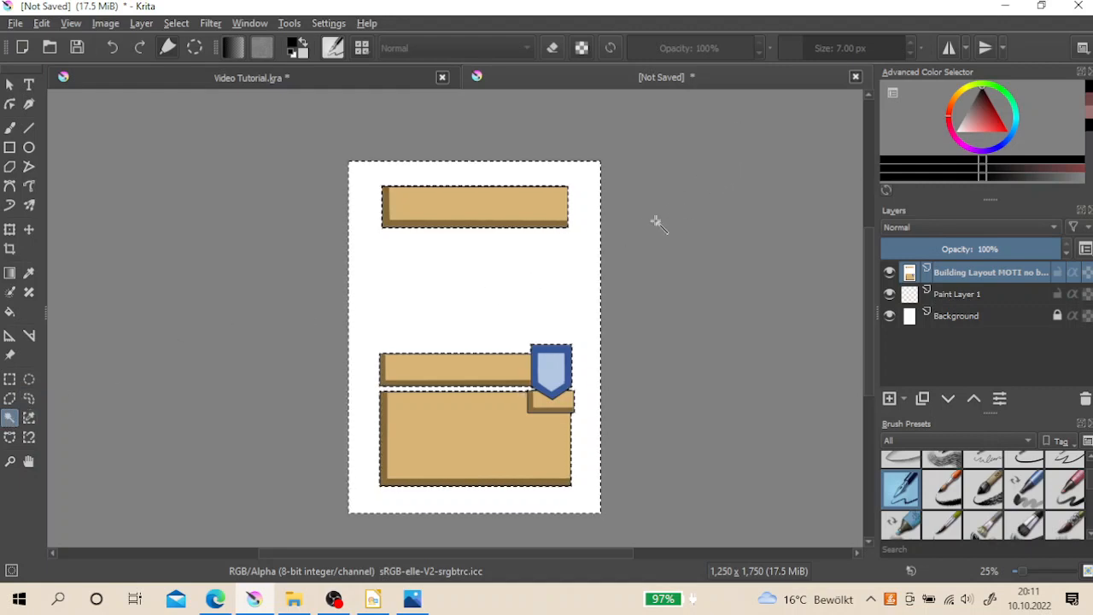
{"action": "left_click", "coordinate": [42, 24]}
{"action": "left_click", "coordinate": [63, 77]}
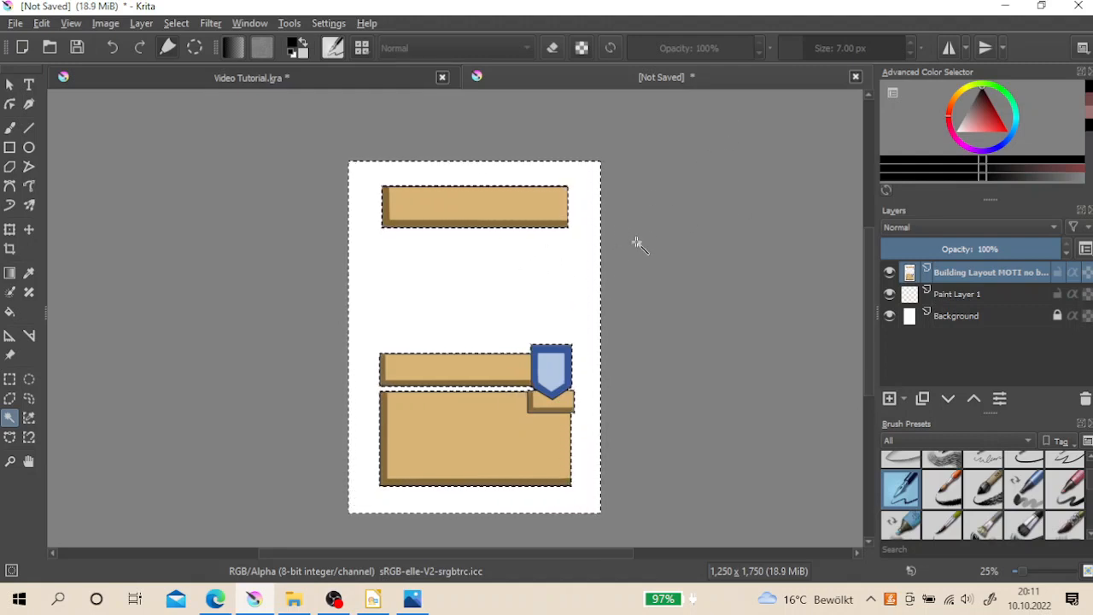
- Make Paint Layer 1 the active layer, clear the selection around the card elements and activate the Freehand Brush tool
{"action": "left_click", "coordinate": [923, 289]}
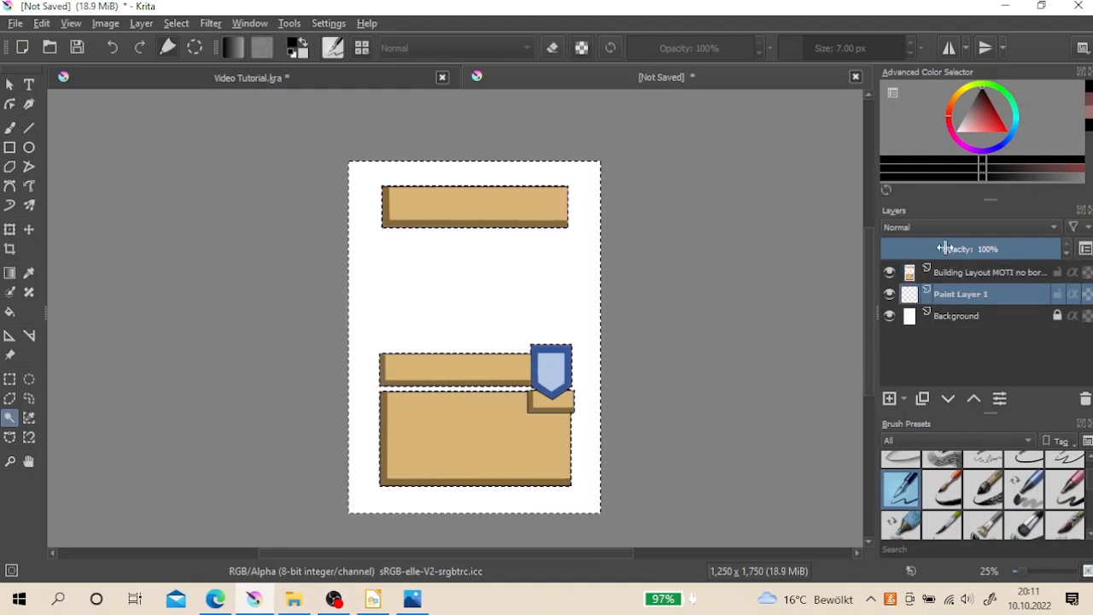
{"action": "key", "text": "b"}
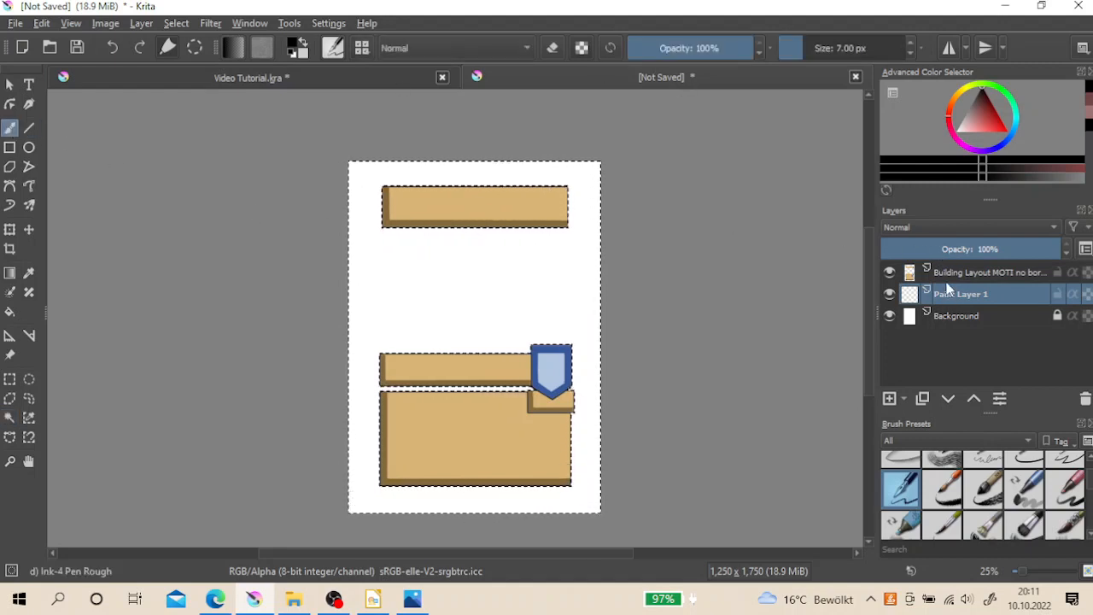
{"action": "left_click", "coordinate": [28, 398]}
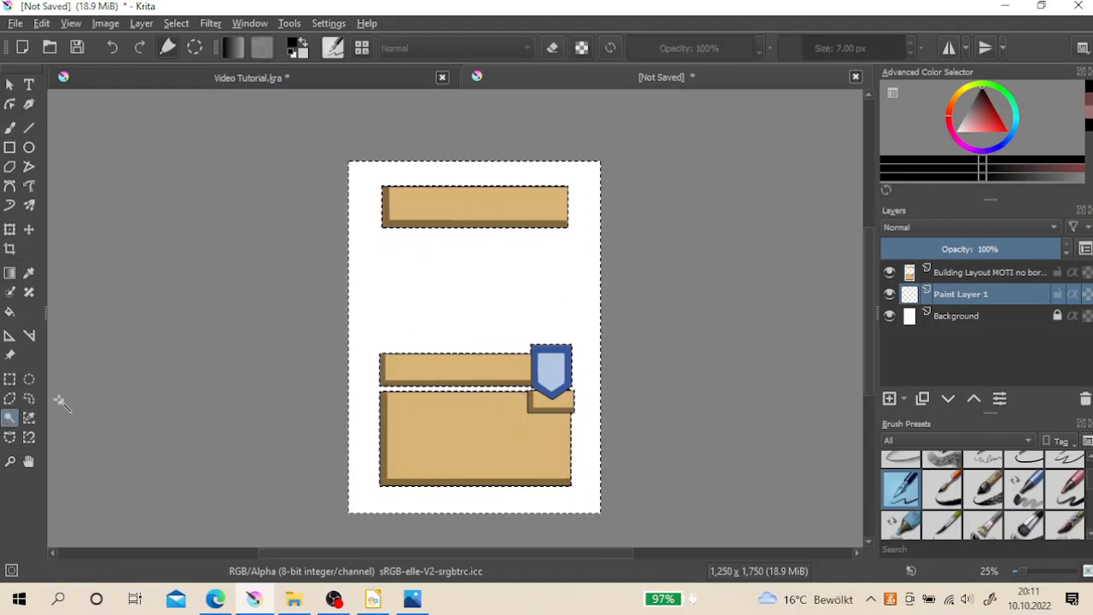
{"action": "key", "text": "ctrl+shift+a"}
{"action": "key", "text": "b"}
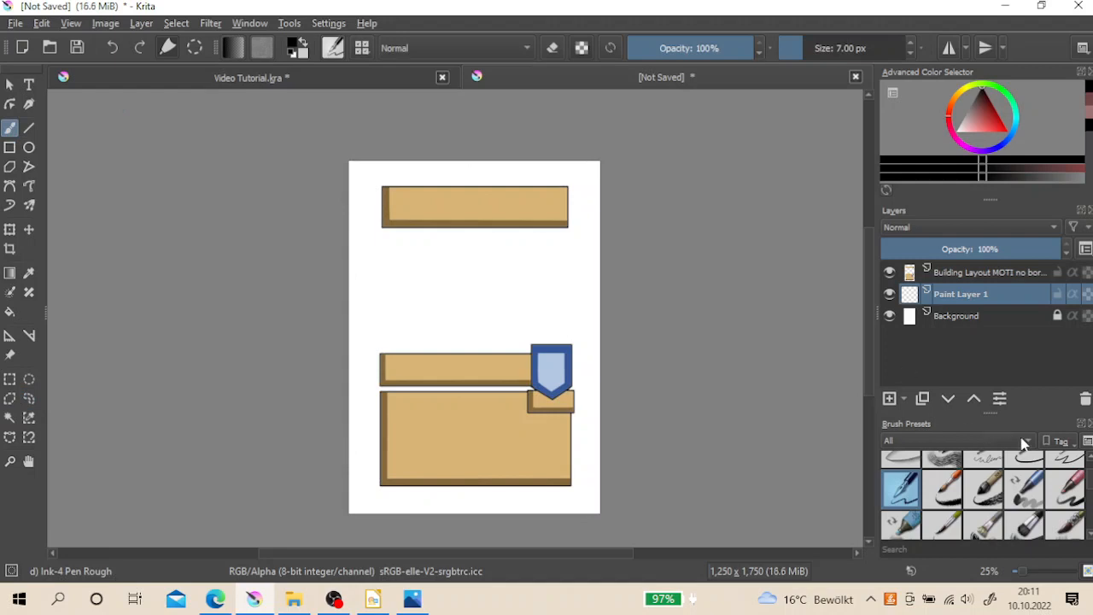
- Try a stroke with the Pencil-1 Hard brush in the open artwork area and undo it
{"action": "scroll", "coordinate": [1059, 480], "scroll_direction": "down", "scroll_amount": 3}
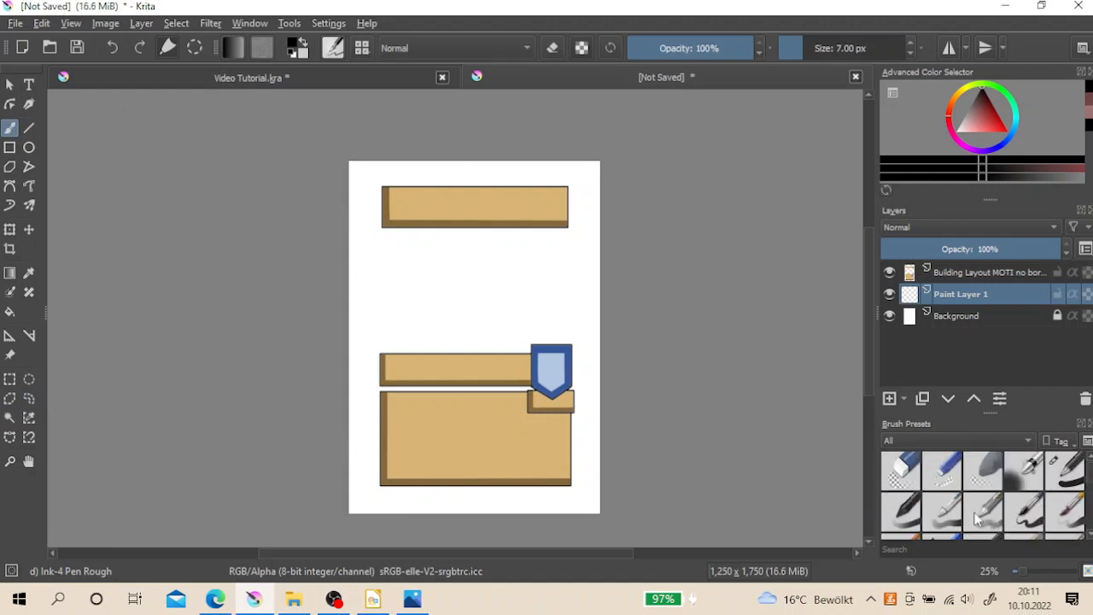
{"action": "scroll", "coordinate": [1087, 483], "scroll_direction": "down", "scroll_amount": 1}
{"action": "left_click", "coordinate": [956, 524]}
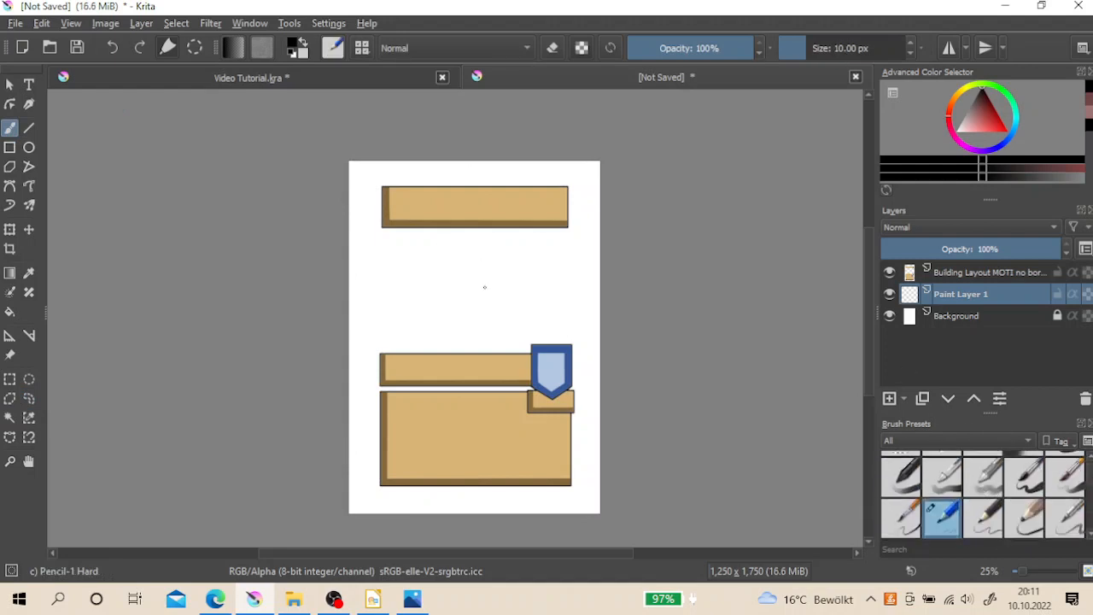
{"action": "left_click_drag", "start_coordinate": [449, 285], "coordinate": [455, 256]}
{"action": "left_click", "coordinate": [112, 48]}
- Draw a black smiling stick figure with raised arms below the title bar on Paint Layer 1, using the Basic-5 Size brush at 40 px
{"action": "left_click", "coordinate": [985, 482]}
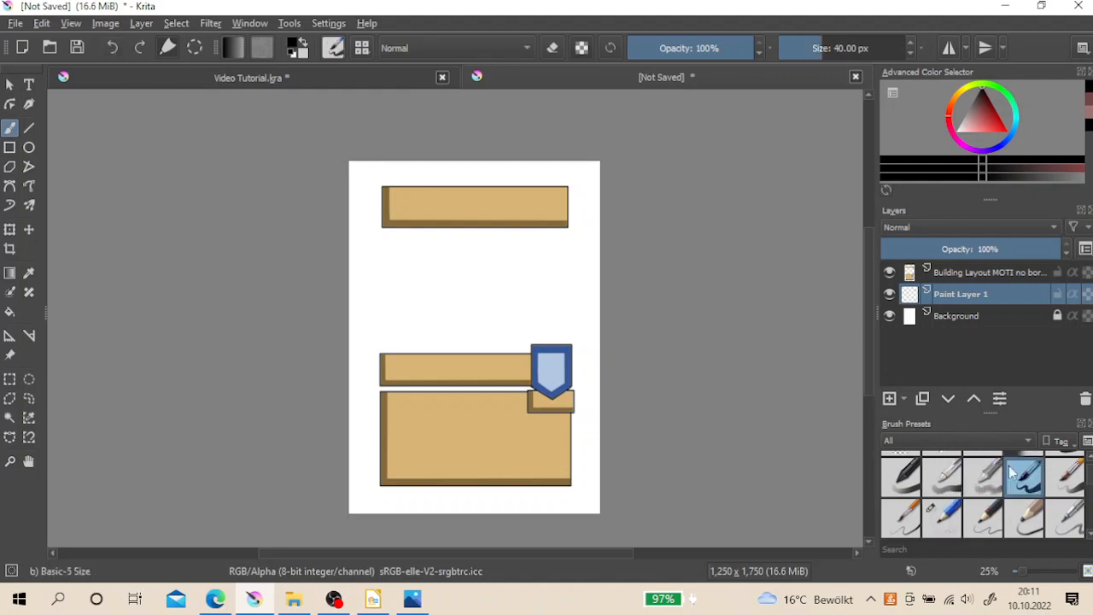
{"action": "mouse_move", "coordinate": [442, 272]}
{"action": "left_mouse_down"}
{"action": "mouse_move", "coordinate": [520, 280]}
{"action": "mouse_move", "coordinate": [570, 311]}
{"action": "left_mouse_up"}
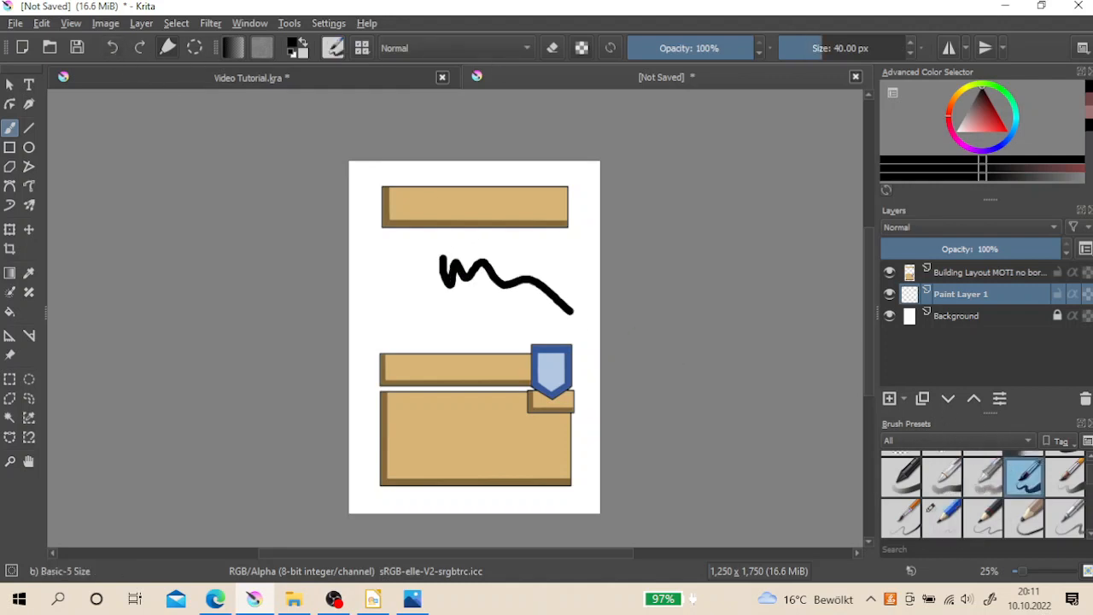
{"action": "key", "text": "ctrl+z"}
{"action": "mouse_move", "coordinate": [466, 306]}
{"action": "left_mouse_down"}
{"action": "mouse_move", "coordinate": [448, 271]}
{"action": "mouse_move", "coordinate": [494, 267]}
{"action": "left_mouse_up"}
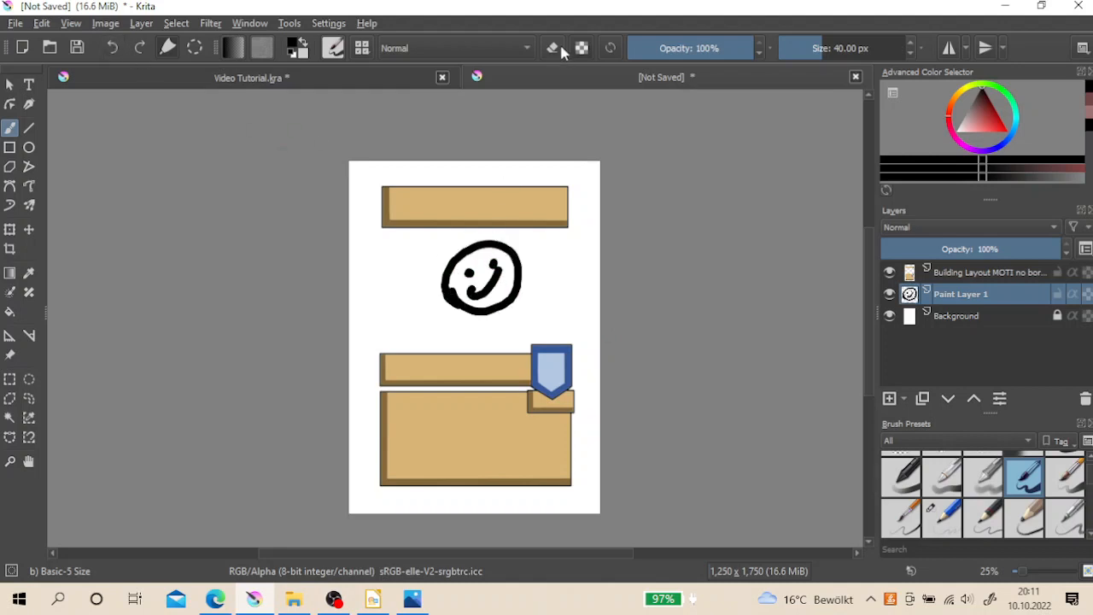
{"action": "left_click_drag", "start_coordinate": [482, 316], "coordinate": [481, 351]}
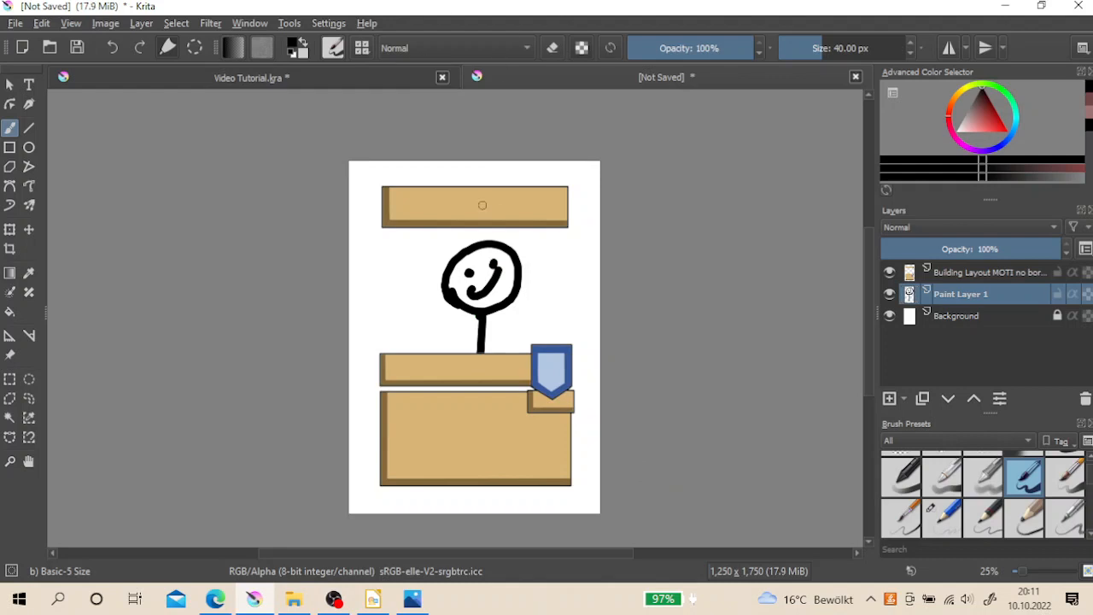
{"action": "mouse_move", "coordinate": [419, 322]}
{"action": "left_mouse_down"}
{"action": "mouse_move", "coordinate": [478, 337]}
{"action": "mouse_move", "coordinate": [524, 306]}
{"action": "left_mouse_up"}
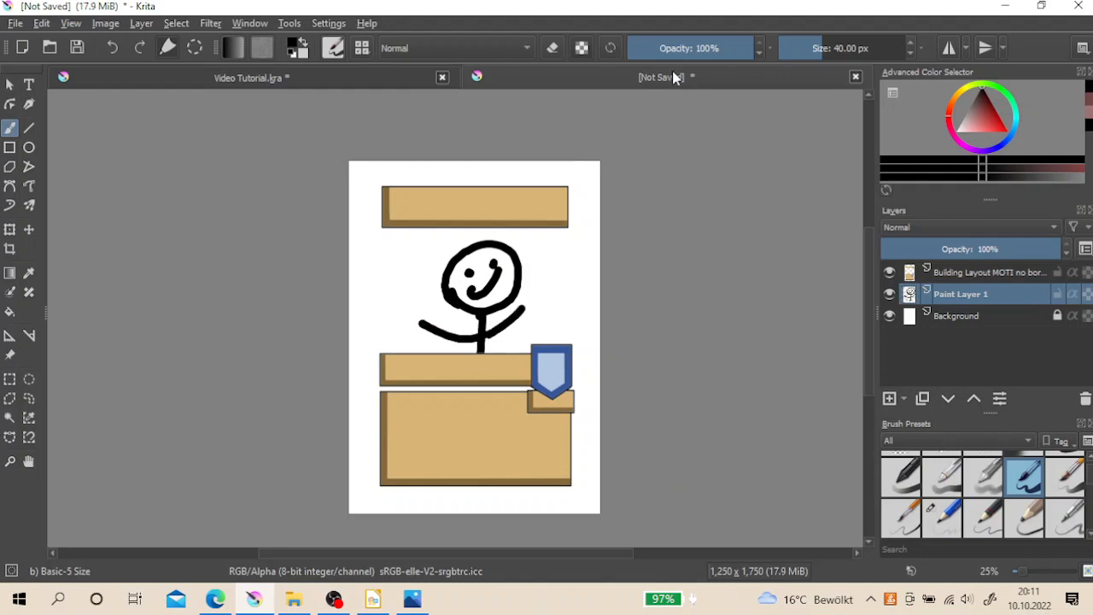
- Export the card as a PNG image named 123 to the tentraps stuff folder, keeping the default PNG options
{"action": "left_click", "coordinate": [40, 23]}
{"action": "mouse_move", "coordinate": [16, 23]}
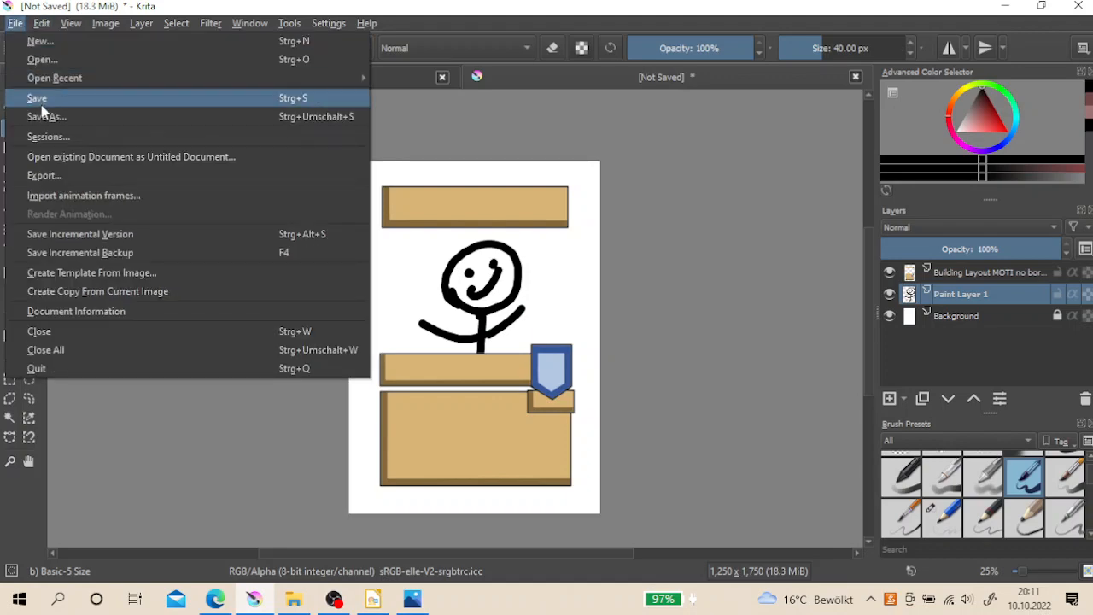
{"action": "left_click", "coordinate": [85, 173]}
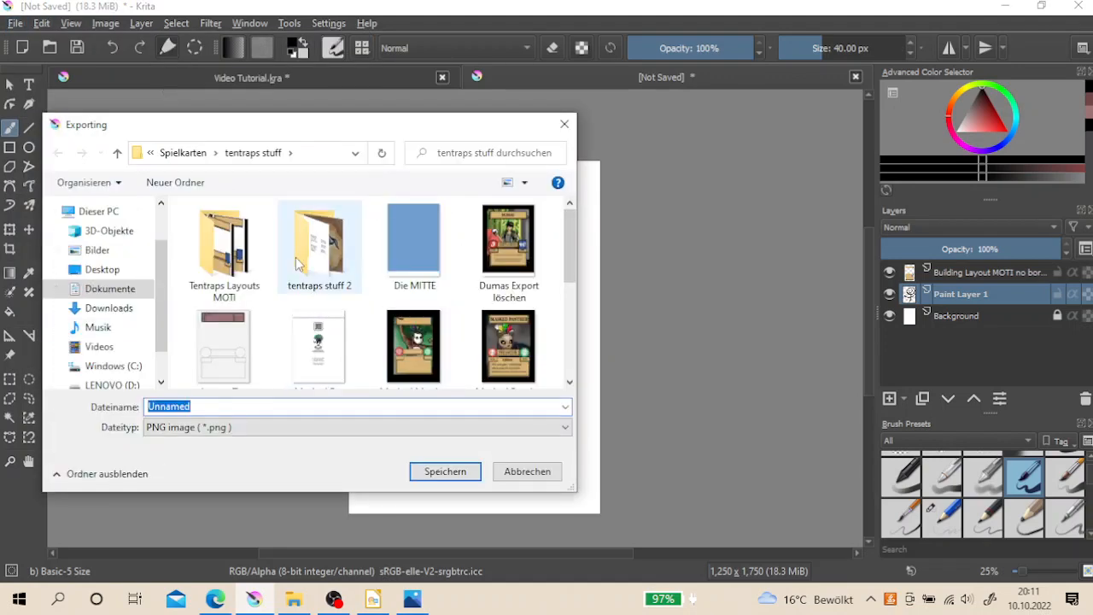
{"action": "scroll", "coordinate": [284, 270], "scroll_direction": "down", "scroll_amount": 2}
{"action": "scroll", "coordinate": [269, 263], "scroll_direction": "up", "scroll_amount": 2}
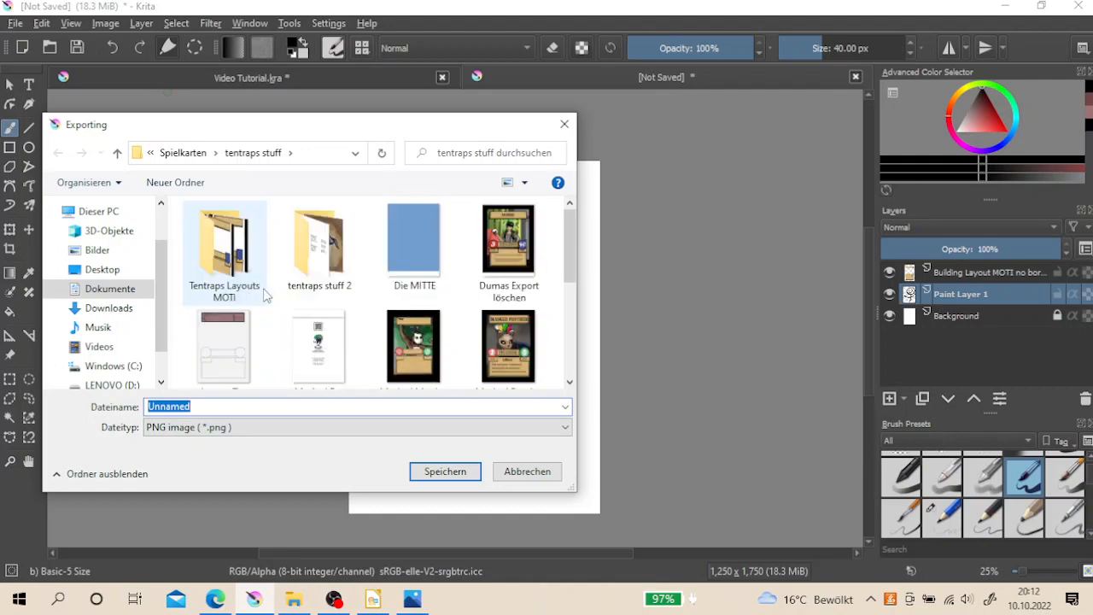
{"action": "scroll", "coordinate": [248, 261], "scroll_direction": "down", "scroll_amount": 1}
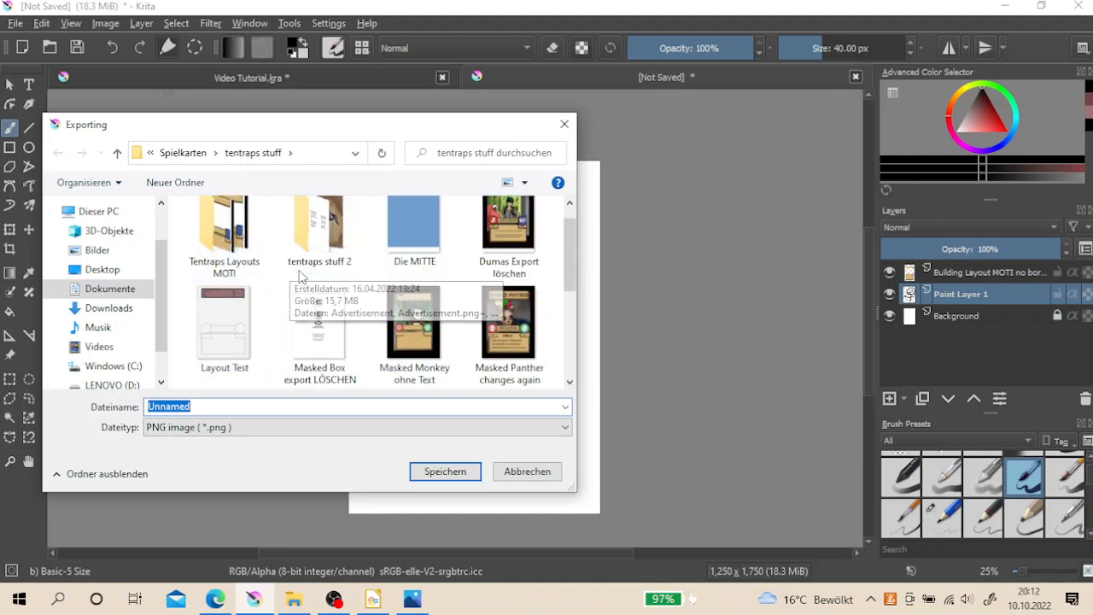
{"action": "scroll", "coordinate": [342, 268], "scroll_direction": "up", "scroll_amount": 1}
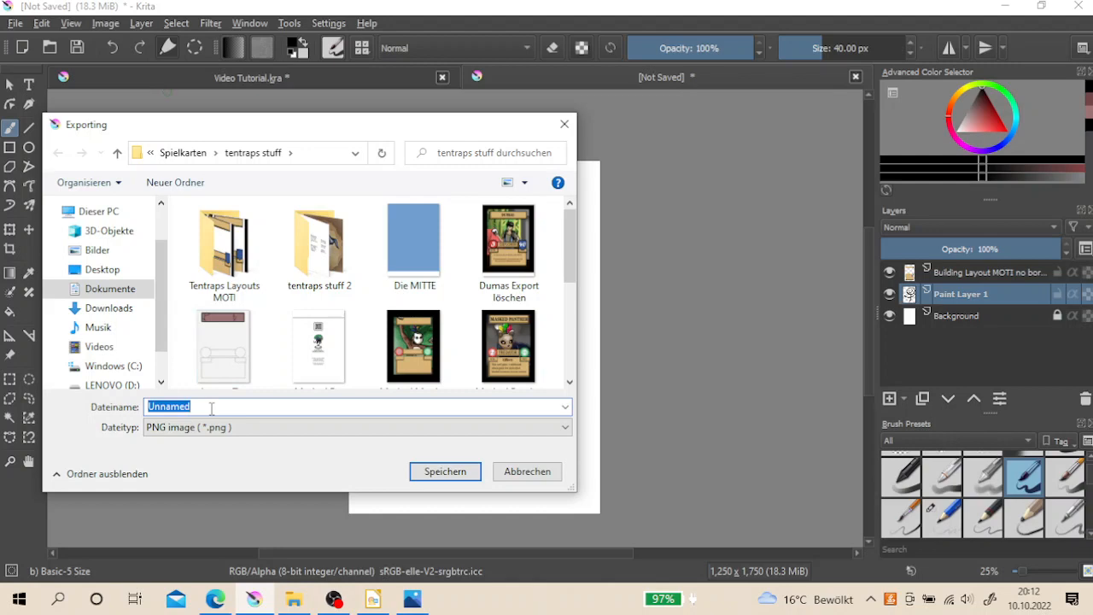
{"action": "key", "text": "BackSpace"}
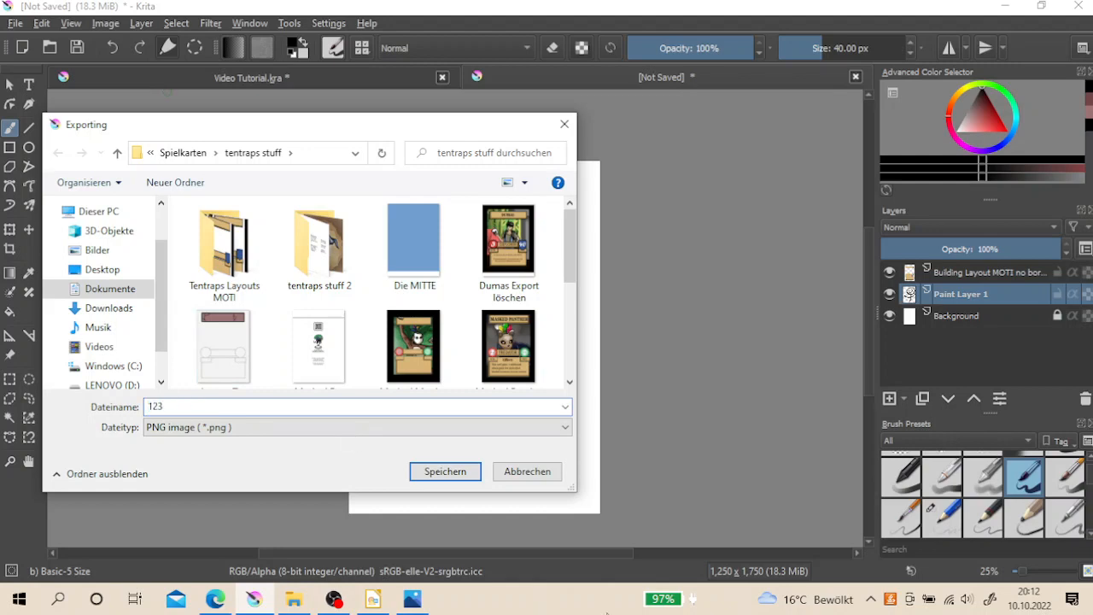
{"action": "left_click", "coordinate": [446, 472]}
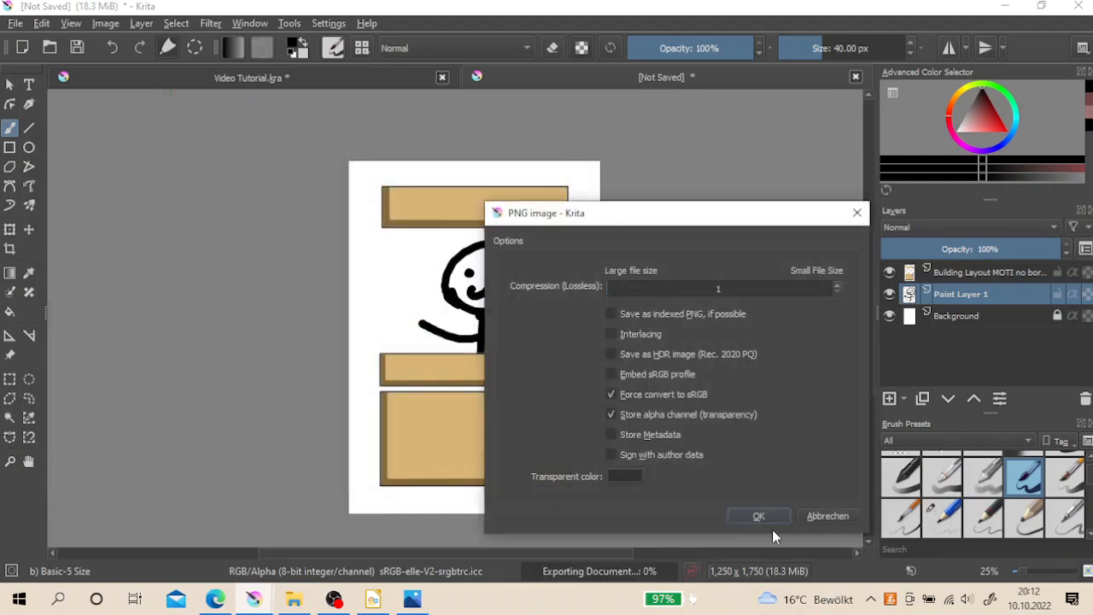
{"action": "left_click", "coordinate": [764, 518]}
- Switch to LibreOffice Draw and create a new blank drawing
{"action": "left_click", "coordinate": [410, 600]}
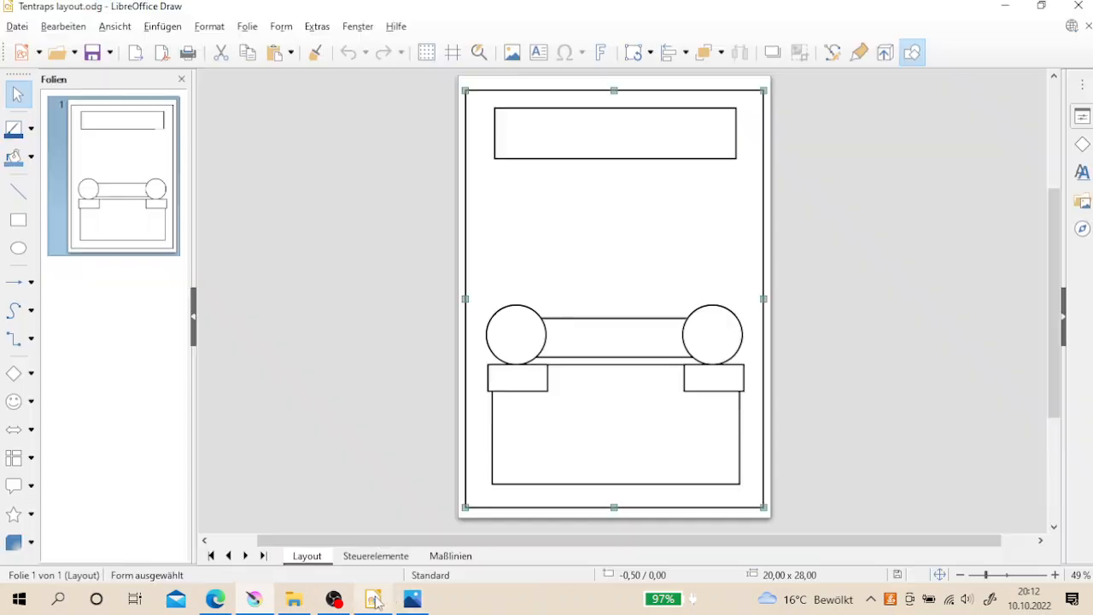
{"action": "left_click", "coordinate": [16, 27]}
{"action": "mouse_move", "coordinate": [41, 48]}
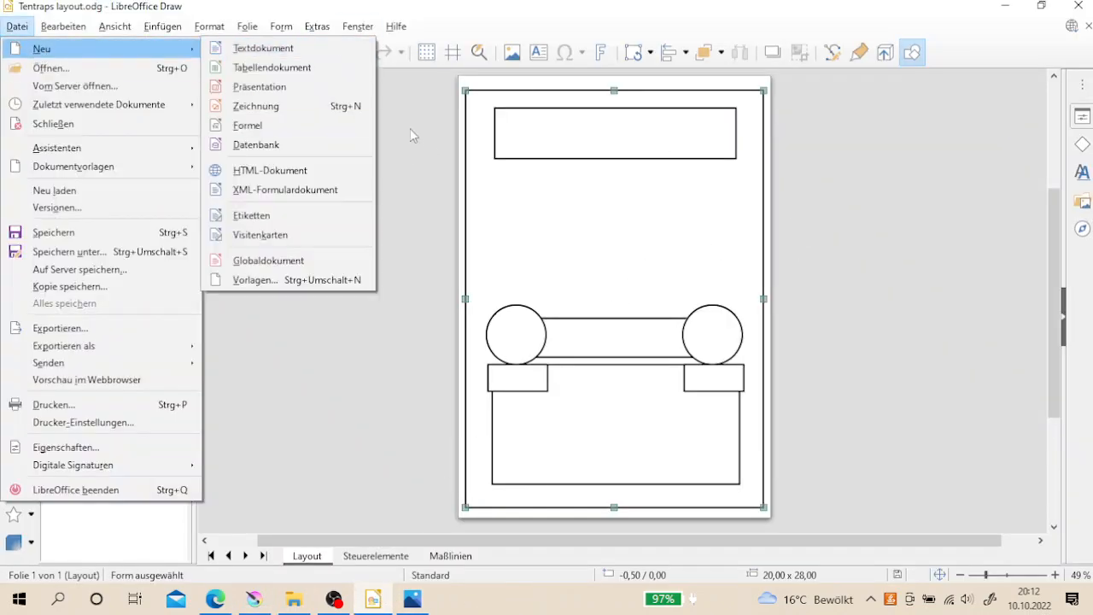
{"action": "left_click", "coordinate": [300, 109]}
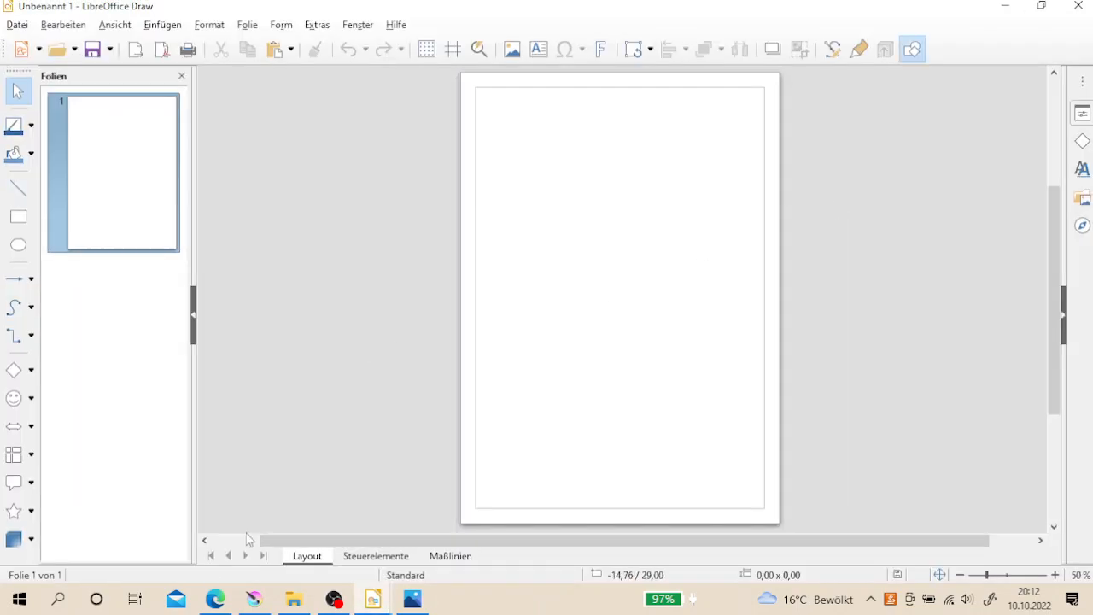
- Insert the exported 123 image from the tentraps stuff folder into the drawing and position it within the page margins
{"action": "left_click", "coordinate": [294, 599]}
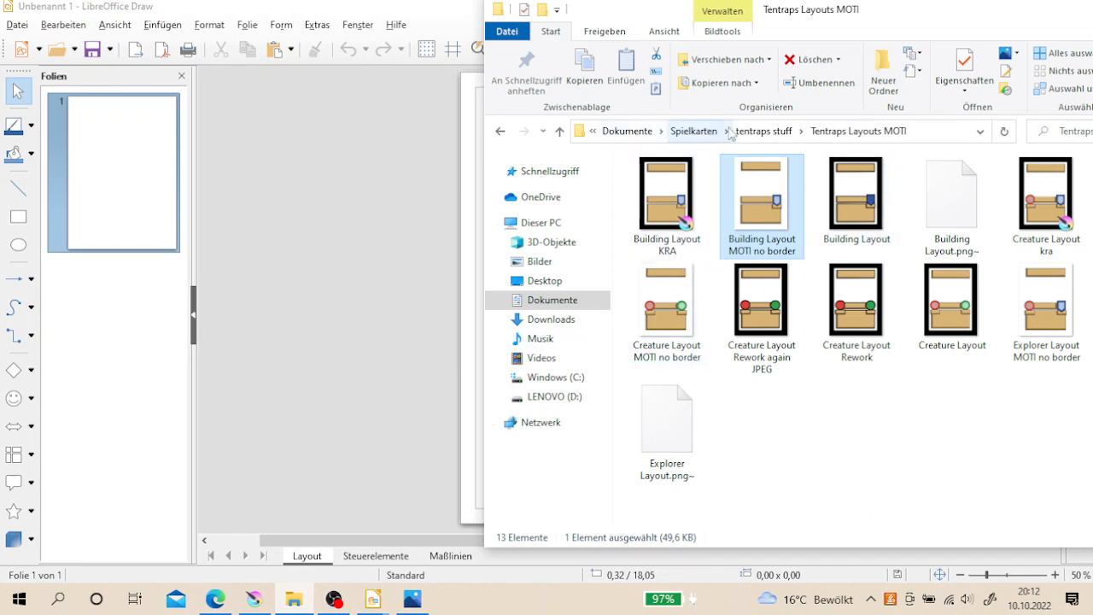
{"action": "left_click", "coordinate": [764, 130]}
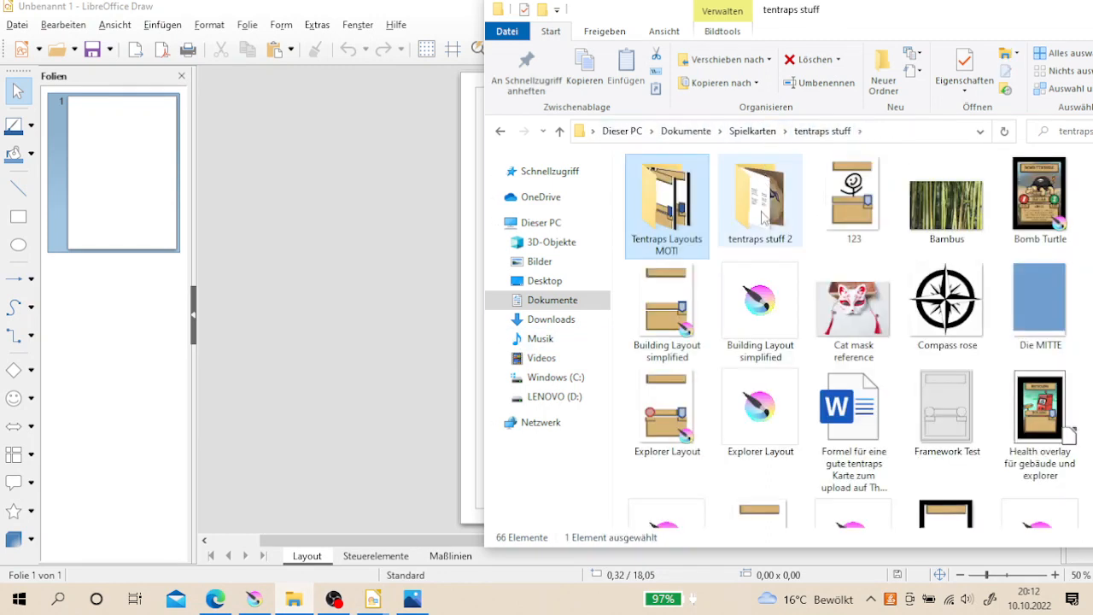
{"action": "left_click", "coordinate": [863, 219]}
{"action": "mouse_move", "coordinate": [844, 19]}
{"action": "left_mouse_down"}
{"action": "mouse_move", "coordinate": [171, 61]}
{"action": "mouse_move", "coordinate": [85, 82]}
{"action": "left_mouse_up"}
{"action": "mouse_move", "coordinate": [124, 226]}
{"action": "left_mouse_down"}
{"action": "mouse_move", "coordinate": [615, 225]}
{"action": "mouse_move", "coordinate": [565, 244]}
{"action": "left_mouse_up"}
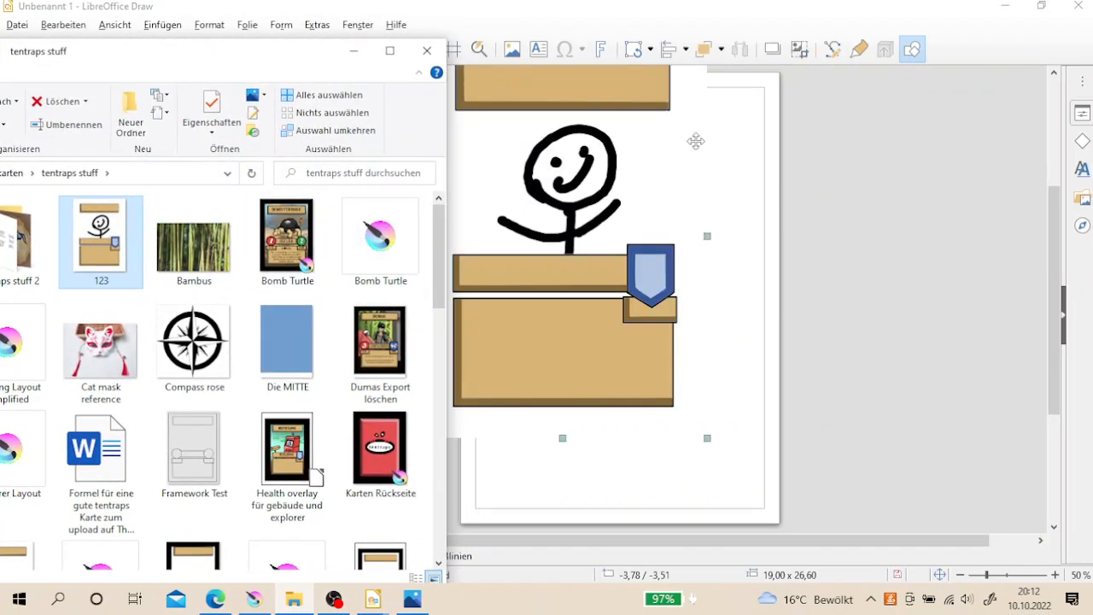
{"action": "left_click", "coordinate": [354, 51]}
{"action": "mouse_move", "coordinate": [547, 189]}
{"action": "left_mouse_down"}
{"action": "mouse_move", "coordinate": [611, 246]}
{"action": "mouse_move", "coordinate": [601, 245]}
{"action": "left_mouse_up"}
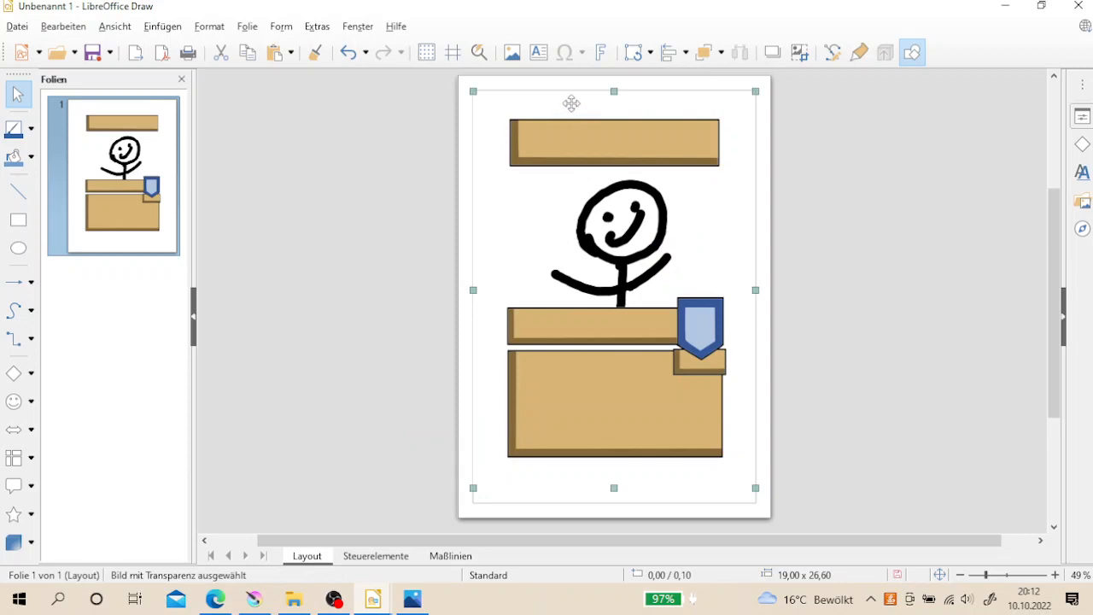
- Add a text box reading "Swirly Man" and fit it inside the card's title bar, about 11.5 × 1.8 in size
{"action": "double_click", "coordinate": [546, 137]}
{"action": "key", "text": "Escape"}
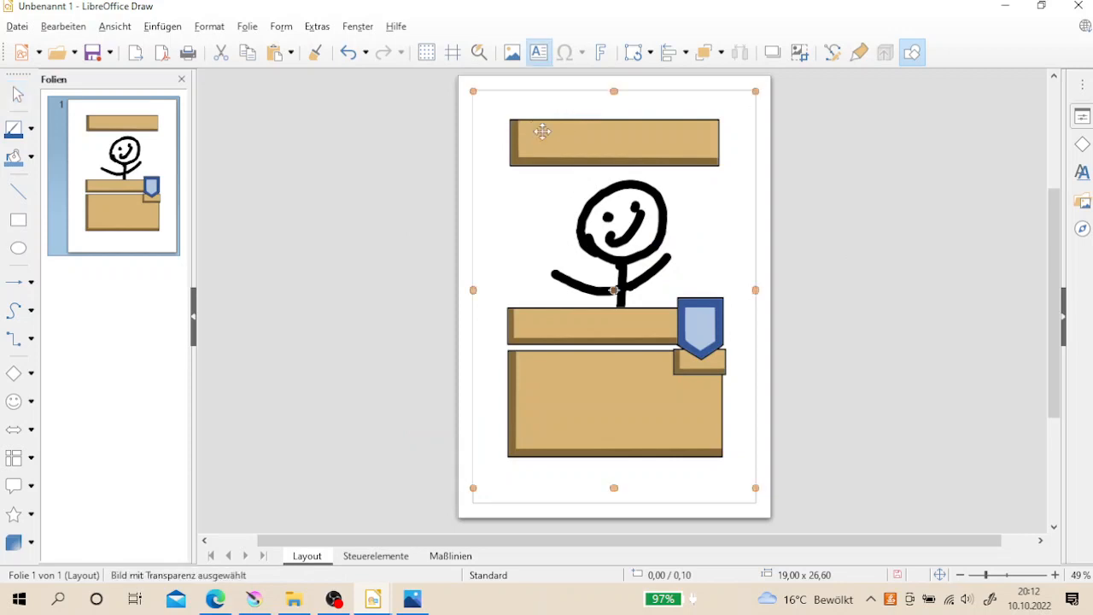
{"action": "key", "text": "F2"}
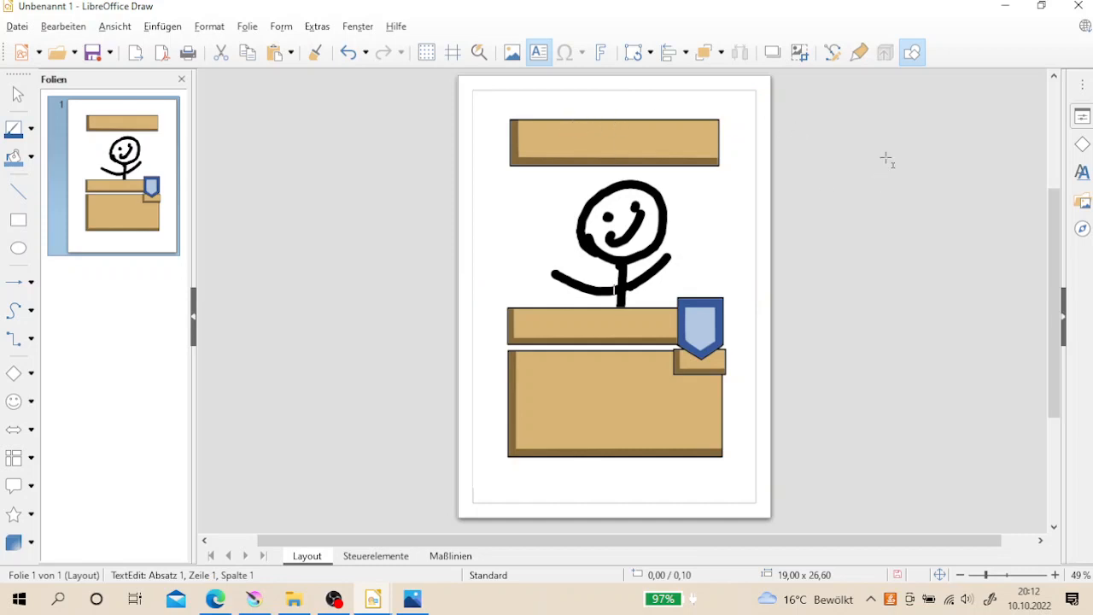
{"action": "left_click_drag", "start_coordinate": [847, 131], "coordinate": [961, 175]}
{"action": "left_click_drag", "start_coordinate": [1006, 177], "coordinate": [1014, 174]}
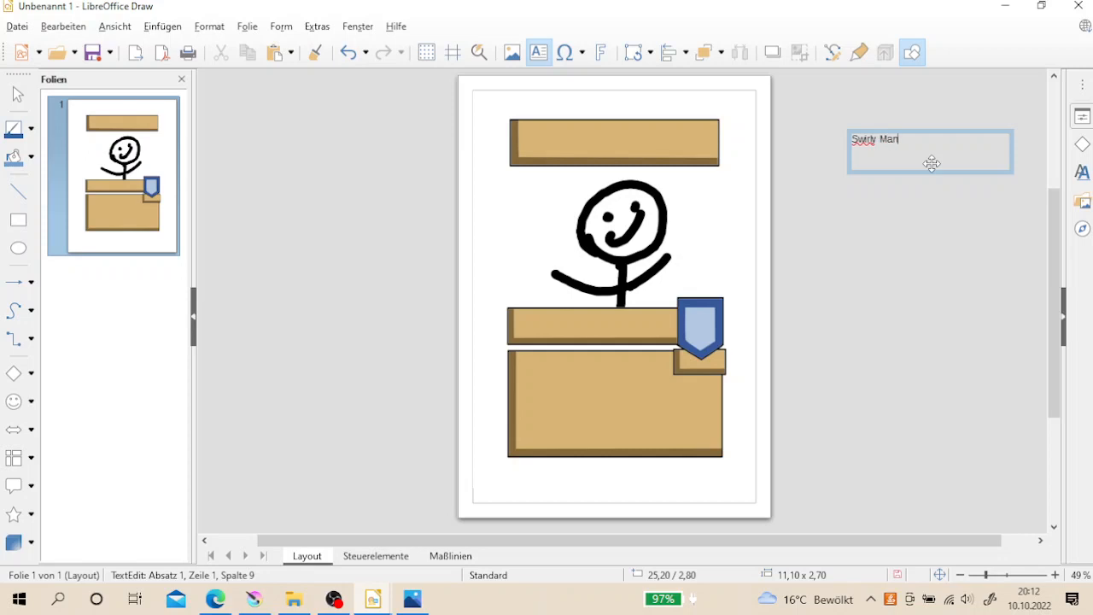
{"action": "left_click_drag", "start_coordinate": [912, 171], "coordinate": [598, 164]}
{"action": "mouse_move", "coordinate": [702, 147]}
{"action": "left_mouse_down"}
{"action": "mouse_move", "coordinate": [585, 143]}
{"action": "mouse_move", "coordinate": [600, 142]}
{"action": "mouse_move", "coordinate": [569, 155]}
{"action": "mouse_move", "coordinate": [714, 154]}
{"action": "mouse_move", "coordinate": [699, 153]}
{"action": "left_mouse_up"}
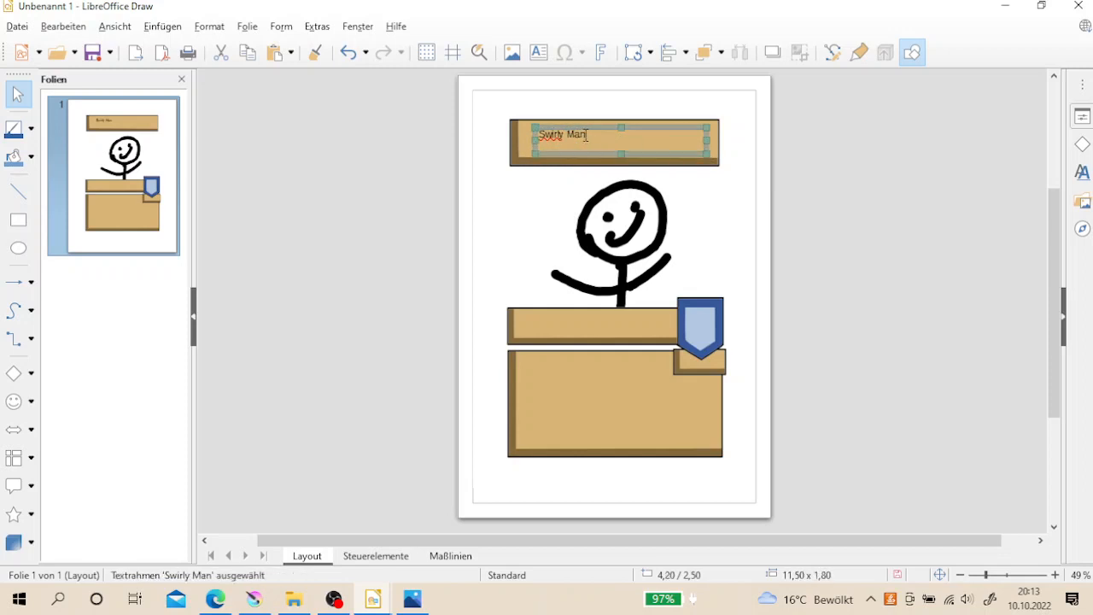
- Set the "Swirly Man" title text to a font size of 48 pt
{"action": "left_click_drag", "start_coordinate": [586, 135], "coordinate": [537, 135]}
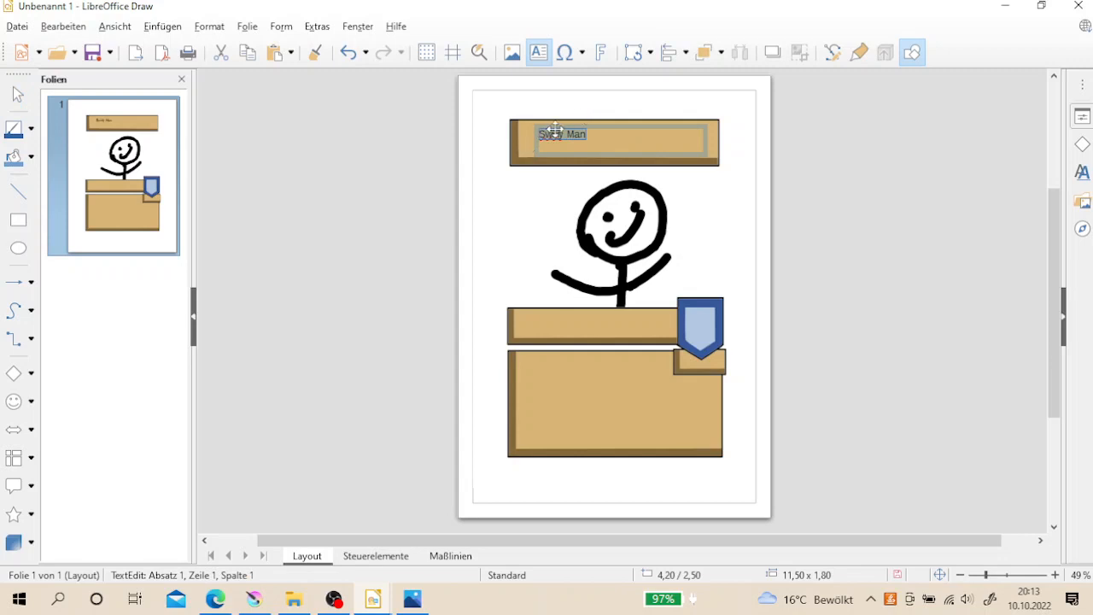
{"action": "right_click", "coordinate": [560, 135]}
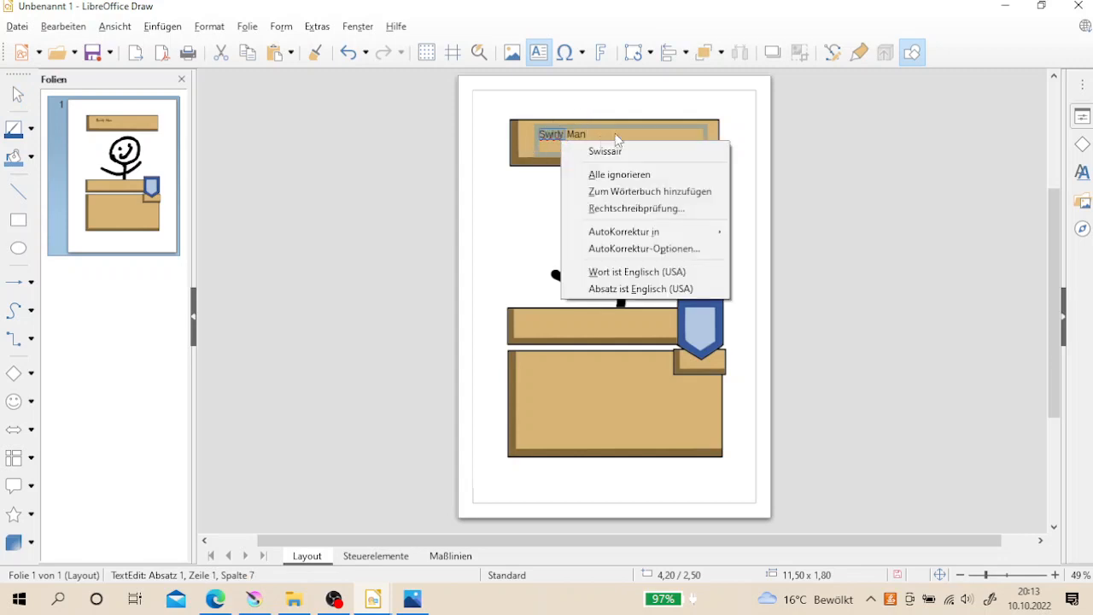
{"action": "left_click", "coordinate": [823, 159]}
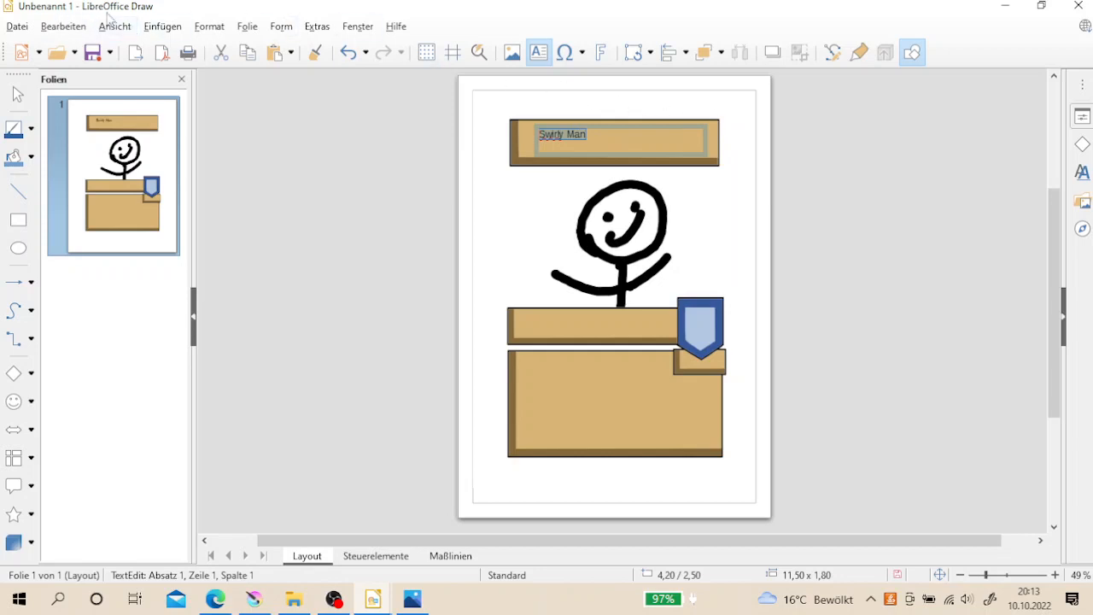
{"action": "left_click", "coordinate": [57, 28]}
{"action": "mouse_move", "coordinate": [162, 35]}
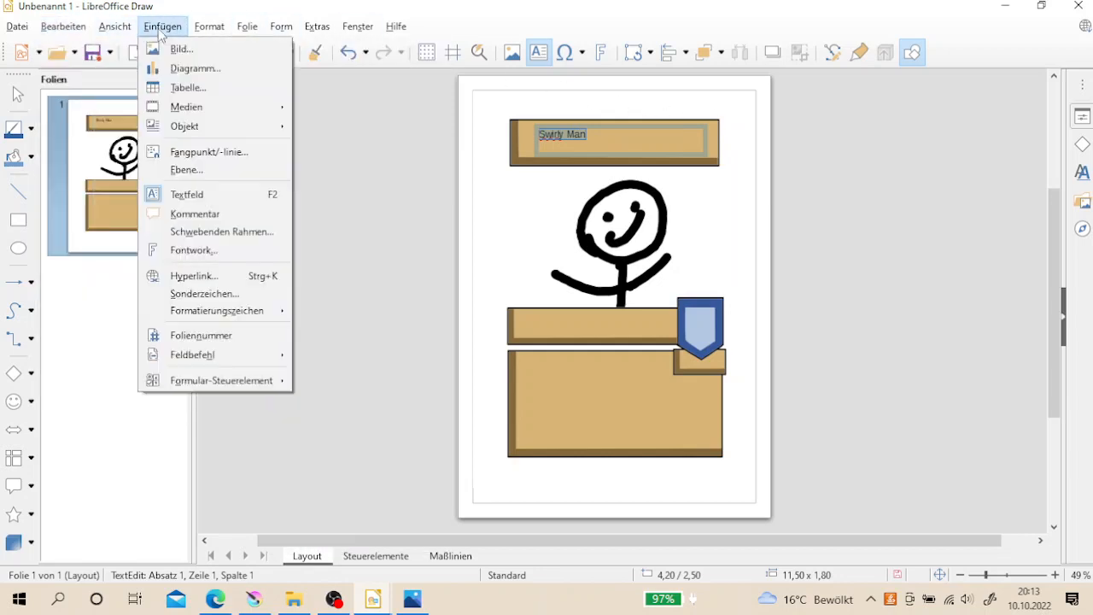
{"action": "left_click", "coordinate": [962, 127]}
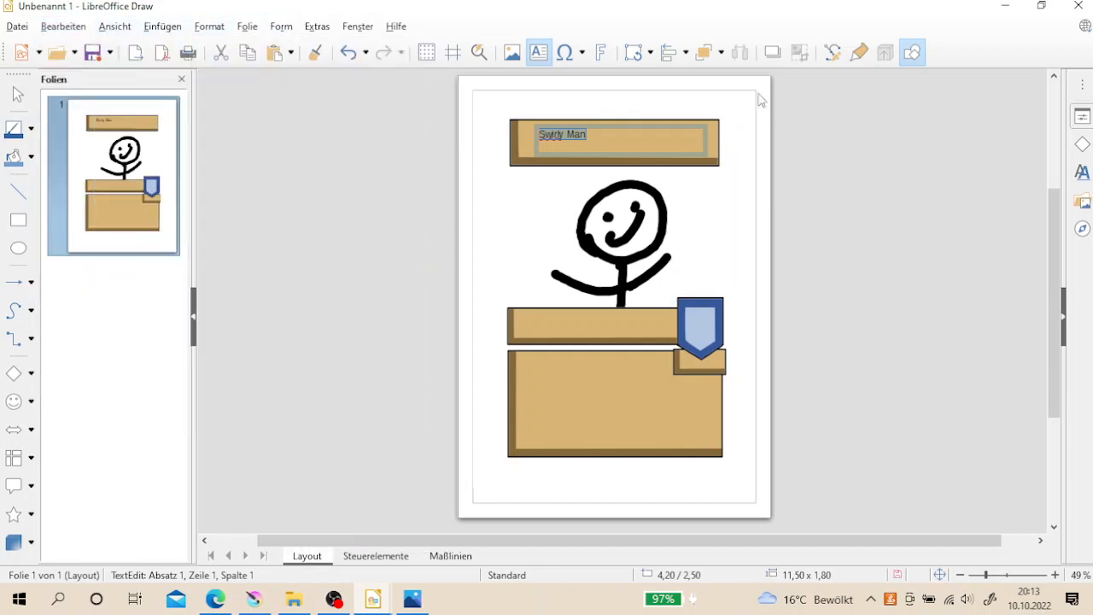
{"action": "right_click", "coordinate": [570, 132]}
{"action": "left_click", "coordinate": [628, 246]}
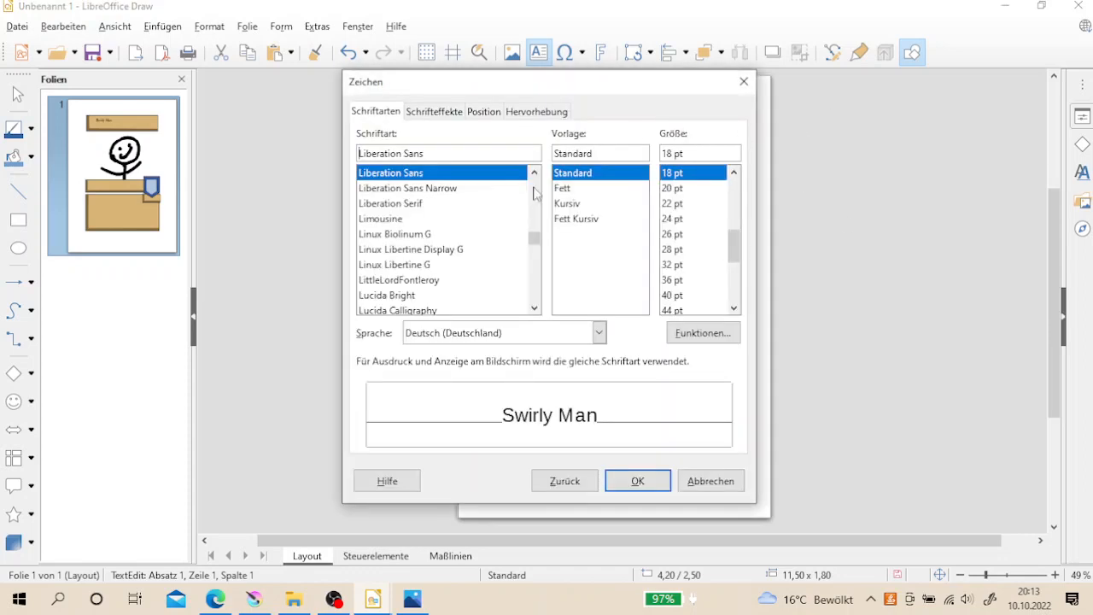
{"action": "scroll", "coordinate": [683, 250], "scroll_direction": "down", "scroll_amount": 1}
{"action": "left_click", "coordinate": [670, 282]}
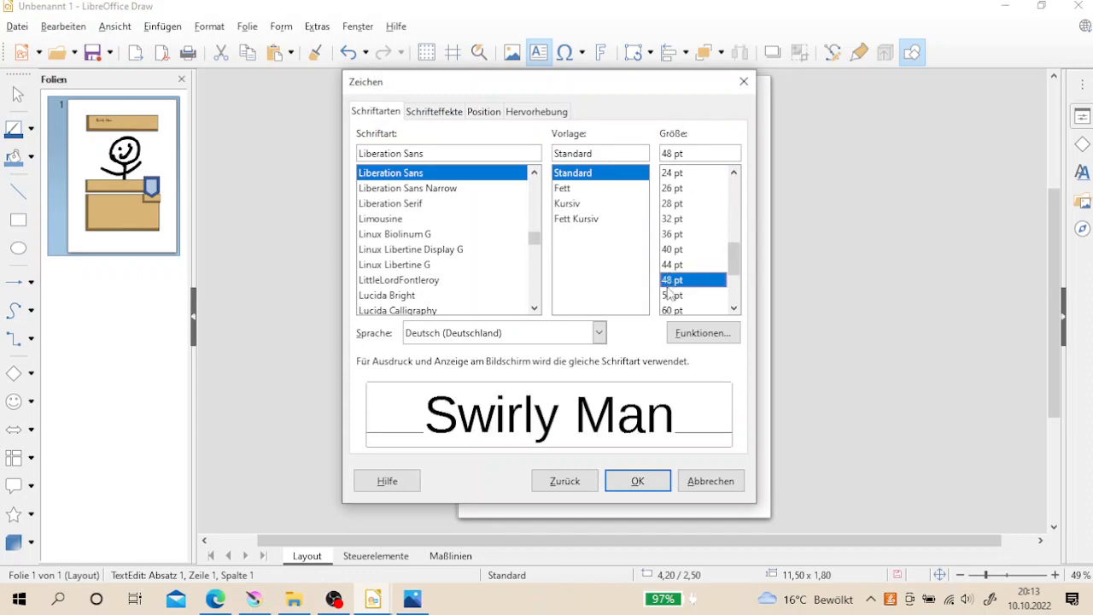
{"action": "left_click", "coordinate": [638, 481]}
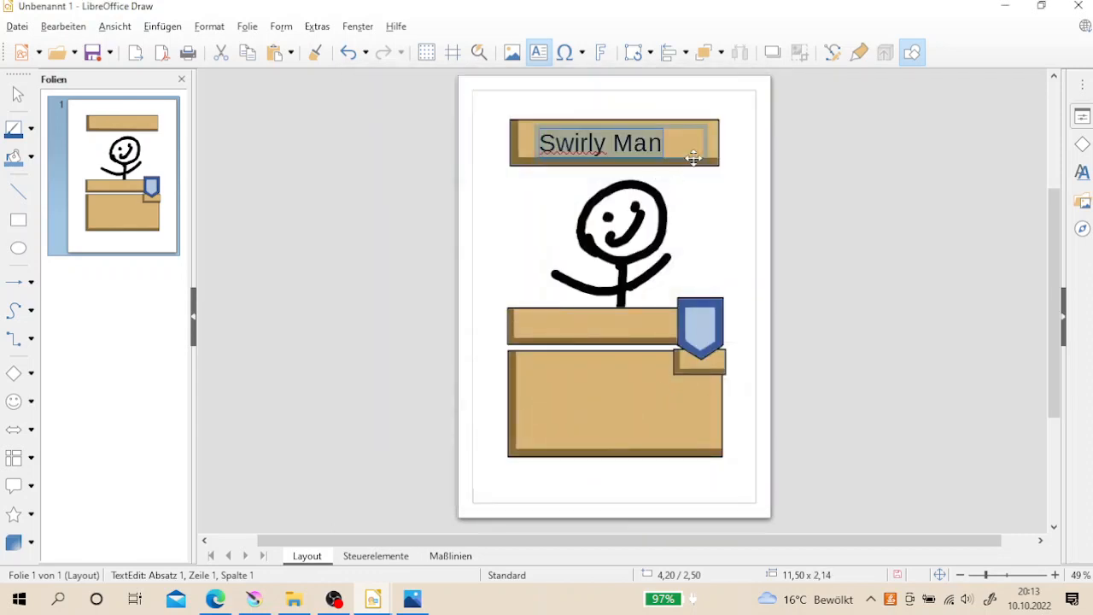
- Move the "Swirly Man" text box slightly up and sideways within the title bar, to about 4.60 / 2.26
{"action": "key", "text": "Escape"}
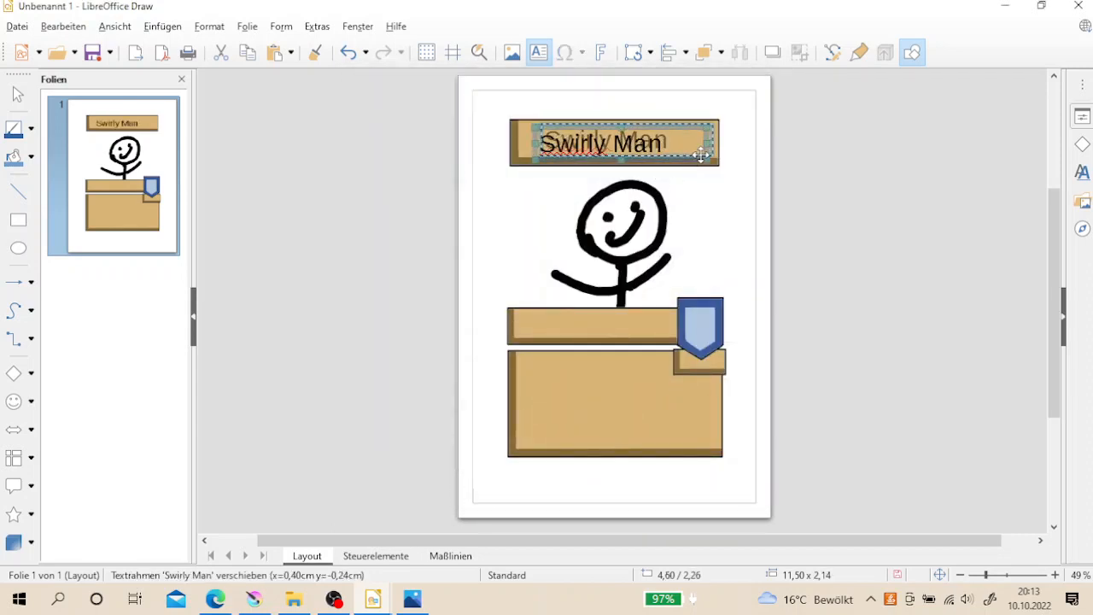
{"action": "left_click", "coordinate": [906, 192]}
{"action": "left_click", "coordinate": [616, 139]}
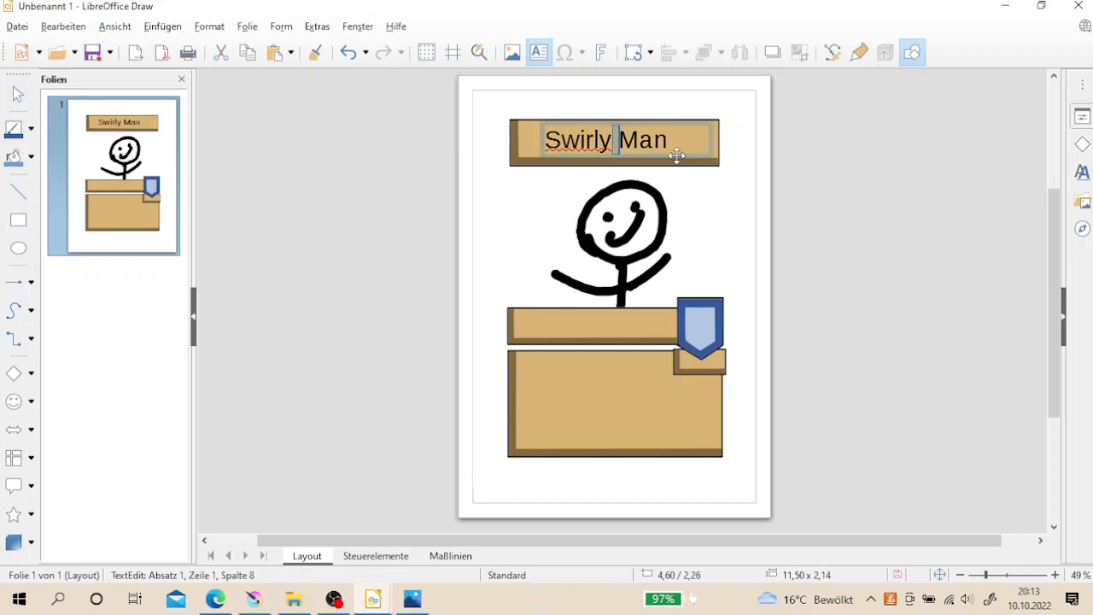
- Center the "Swirly Man" text box horizontally on the page
{"action": "key", "text": "Escape"}
{"action": "right_click", "coordinate": [677, 156]}
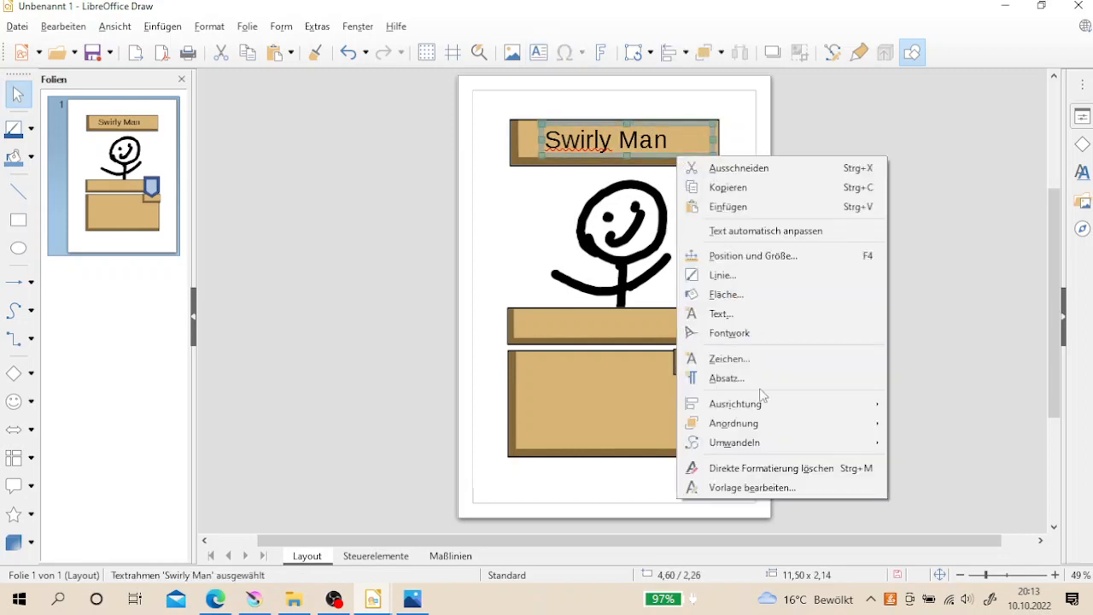
{"action": "mouse_move", "coordinate": [764, 404]}
{"action": "left_click", "coordinate": [917, 421]}
{"action": "left_click", "coordinate": [784, 403]}
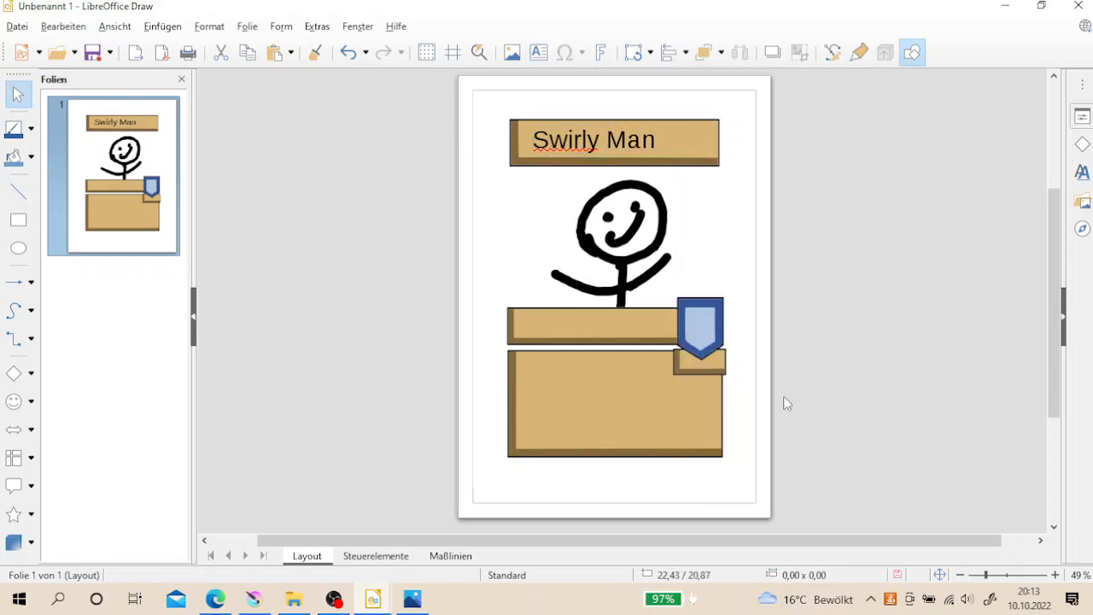
- Center the inserted card image horizontally on the page
{"action": "left_click", "coordinate": [735, 393]}
{"action": "right_click", "coordinate": [734, 391]}
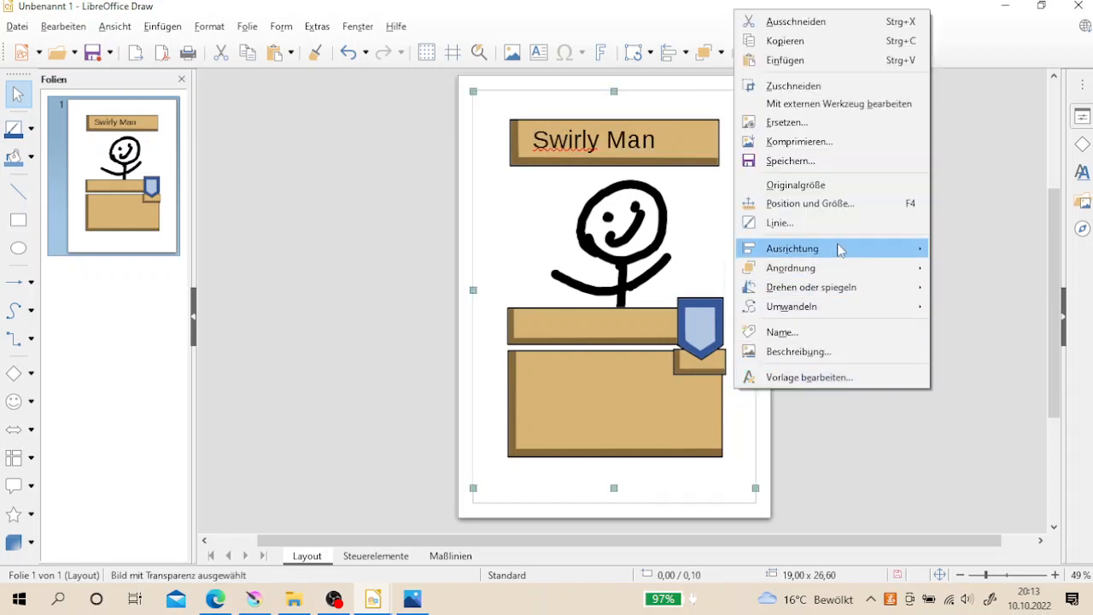
{"action": "mouse_move", "coordinate": [837, 247]}
{"action": "left_click", "coordinate": [967, 268]}
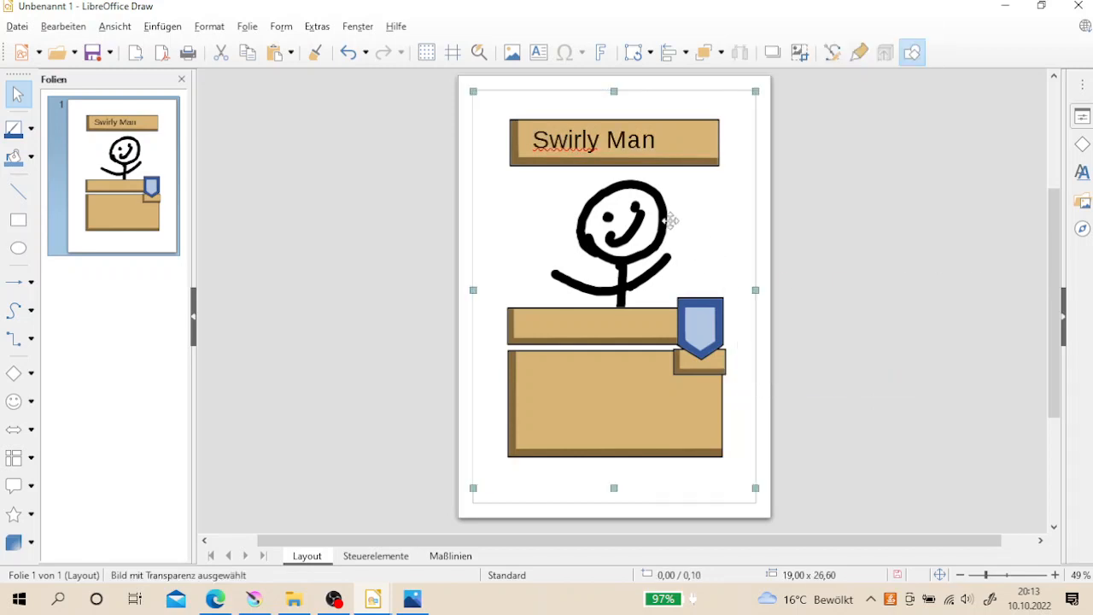
- Narrow the "Swirly Man" text box to about 8.95 wide and center it horizontally on the page again
{"action": "left_click", "coordinate": [634, 143]}
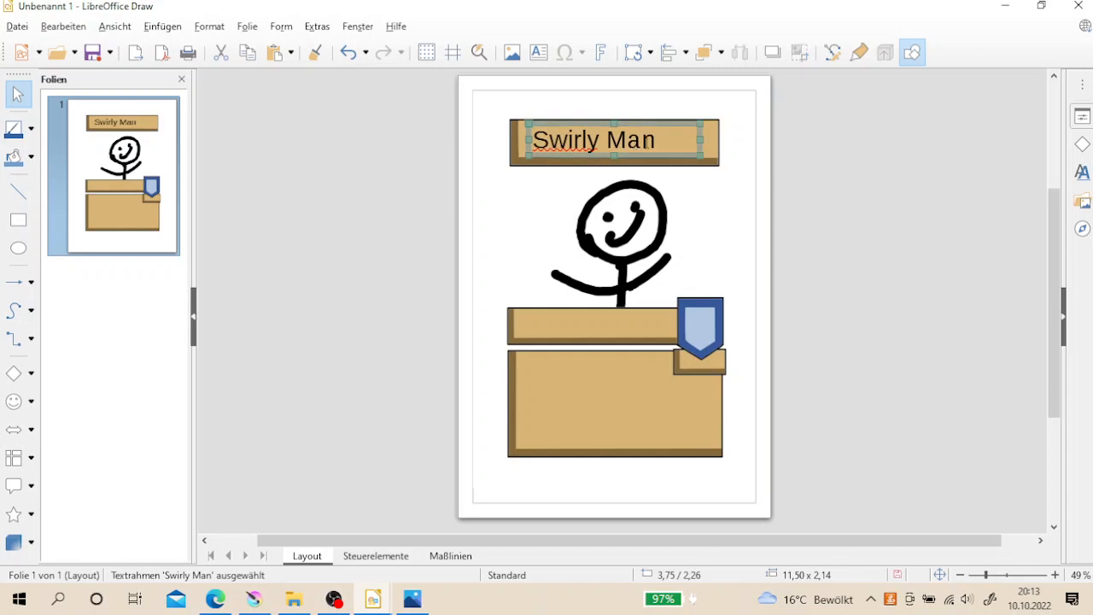
{"action": "left_click_drag", "start_coordinate": [700, 140], "coordinate": [665, 143]}
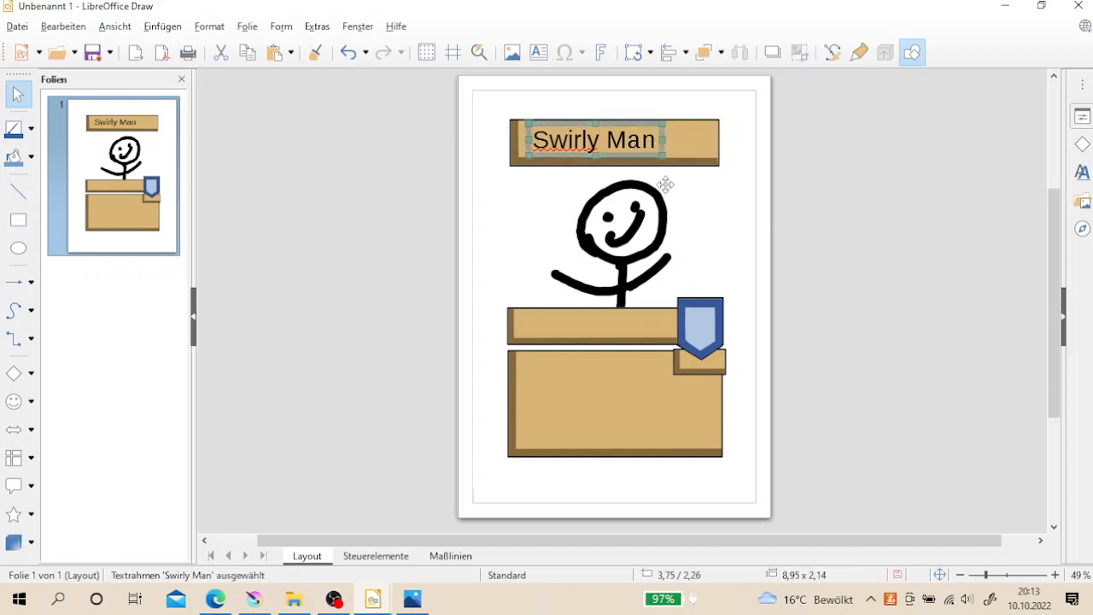
{"action": "right_click", "coordinate": [647, 157]}
{"action": "mouse_move", "coordinate": [786, 407]}
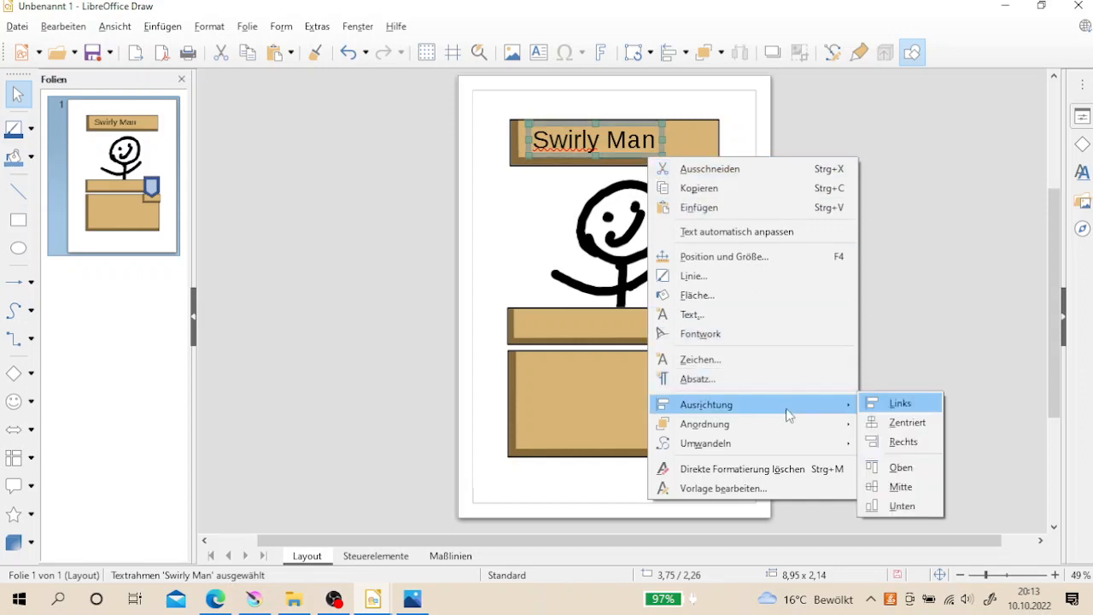
{"action": "left_click", "coordinate": [897, 423]}
{"action": "left_click", "coordinate": [913, 401]}
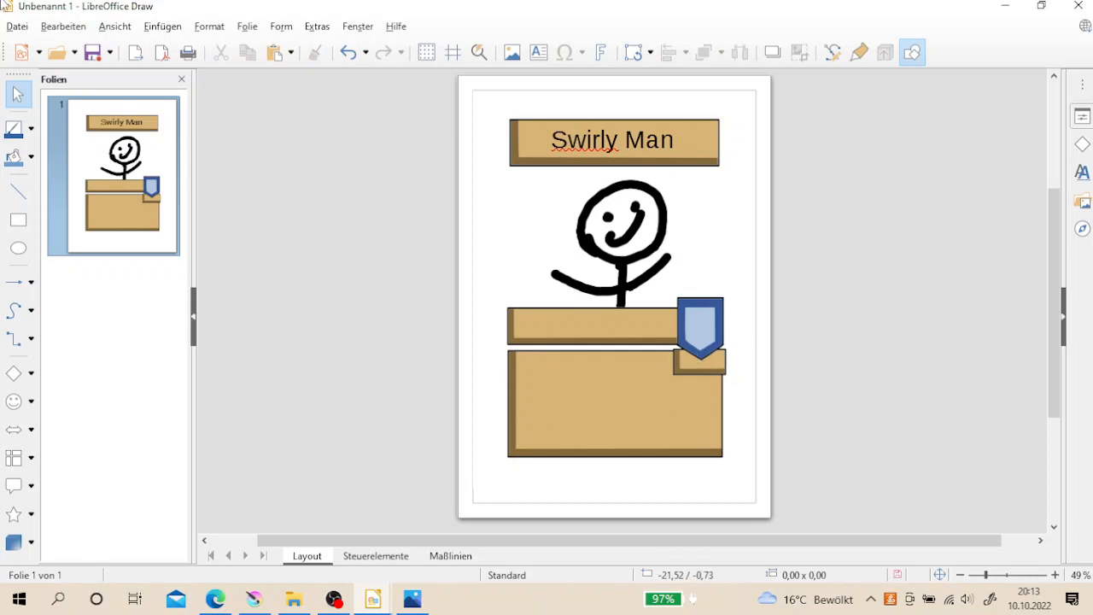
- Start exporting the drawing with the PNG – Portable Network Graphic file type and clear the suggested file name
{"action": "left_click", "coordinate": [7, 27]}
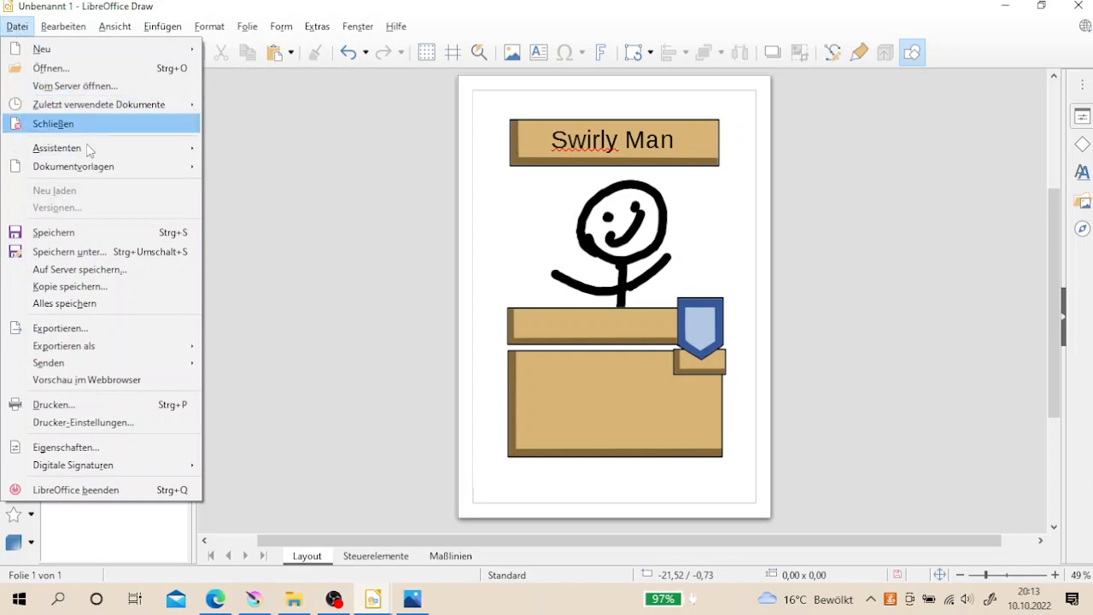
{"action": "left_click", "coordinate": [75, 327]}
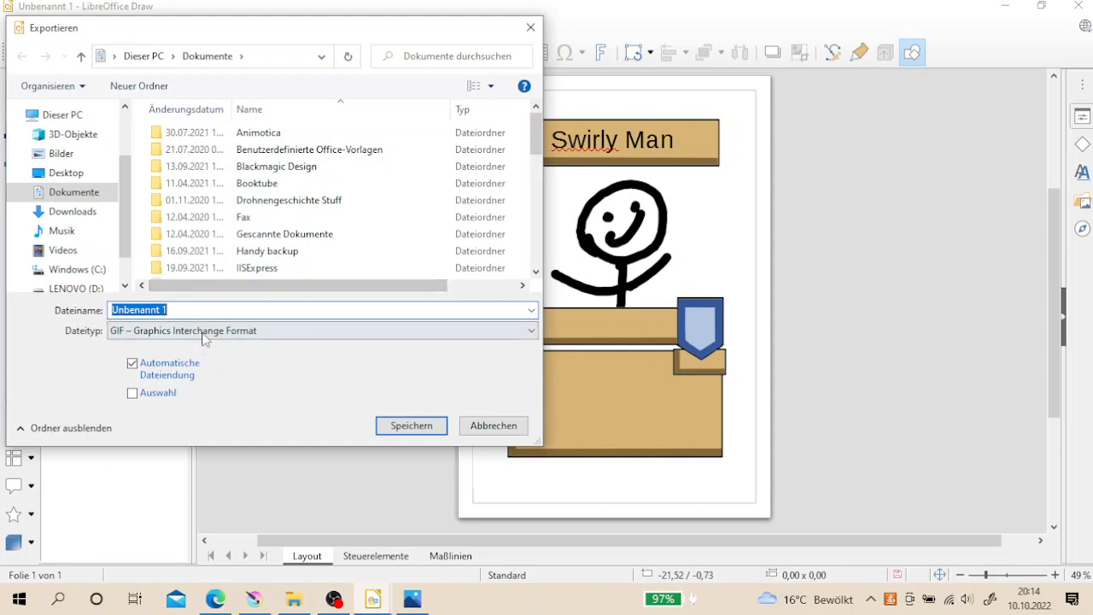
{"action": "left_click", "coordinate": [201, 332]}
{"action": "left_click", "coordinate": [139, 468]}
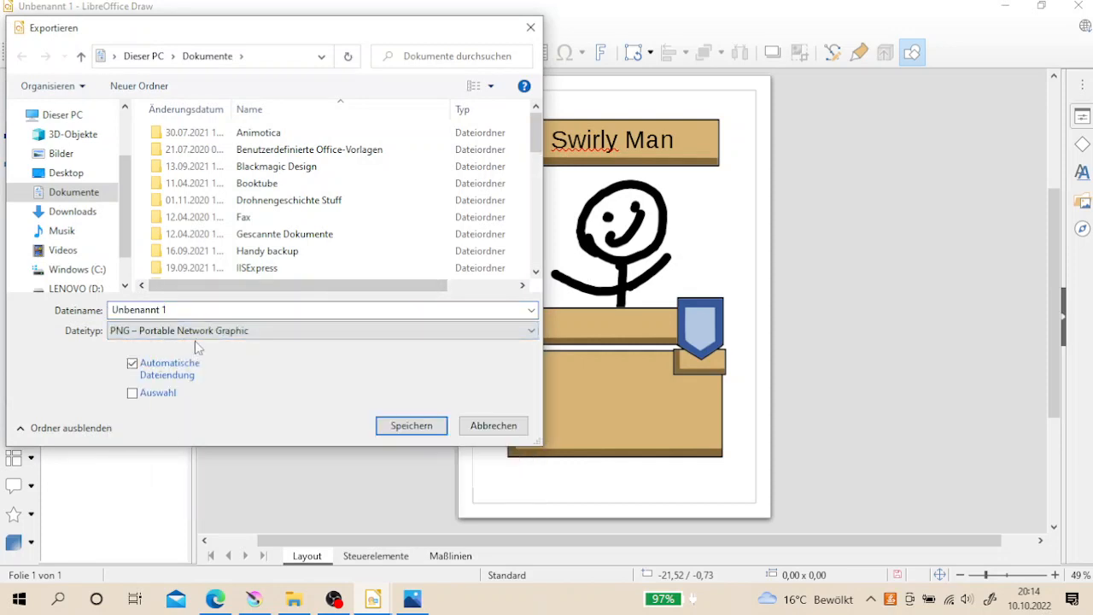
{"action": "left_click", "coordinate": [187, 309]}
{"action": "key", "text": "BackSpace"}
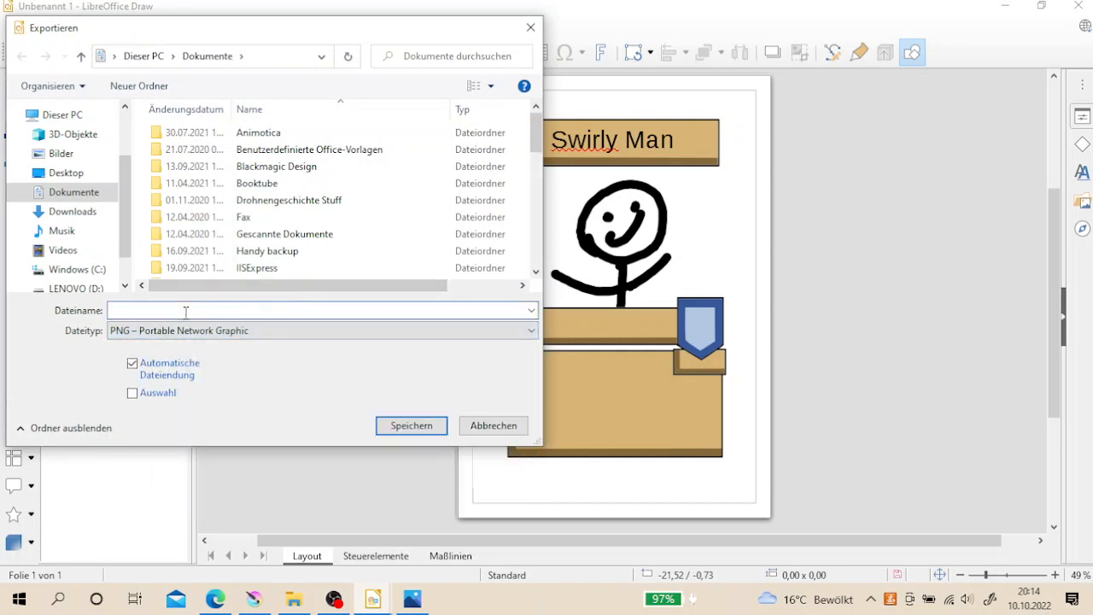
- Export the drawing under the name 1234 to the tentraps stuff folder inside Spielkarten
{"action": "scroll", "coordinate": [302, 187], "scroll_direction": "down", "scroll_amount": 8}
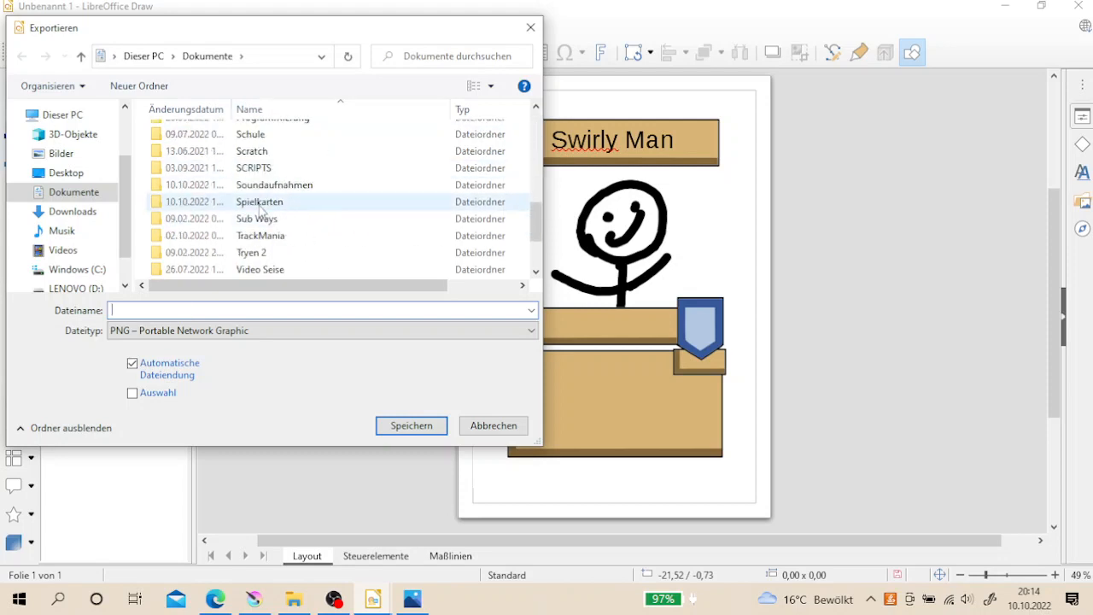
{"action": "left_click", "coordinate": [260, 208]}
{"action": "double_click", "coordinate": [258, 206]}
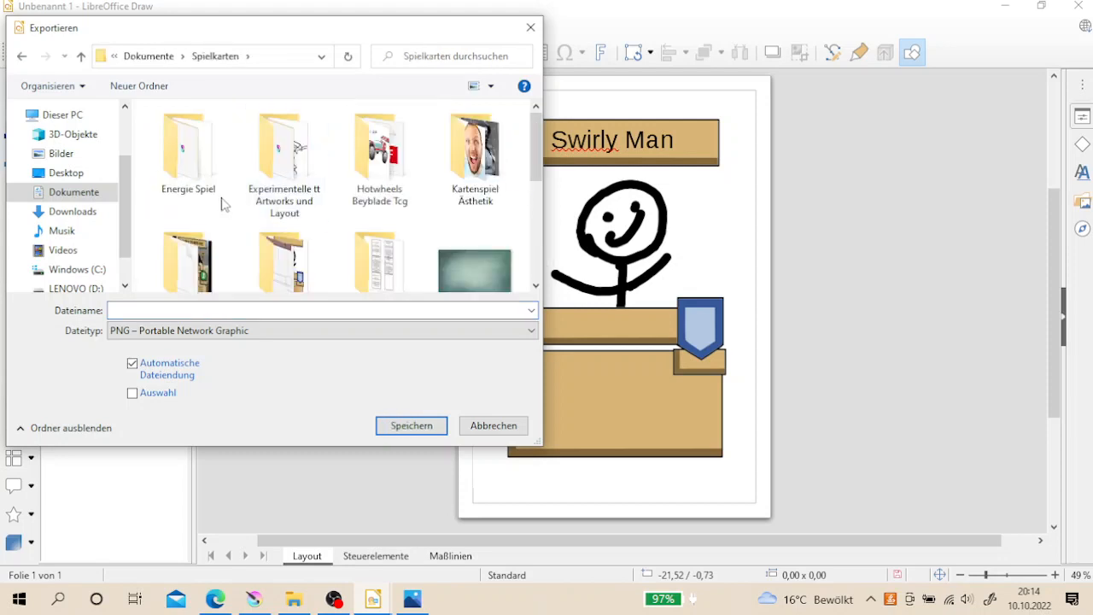
{"action": "scroll", "coordinate": [351, 198], "scroll_direction": "down", "scroll_amount": 4}
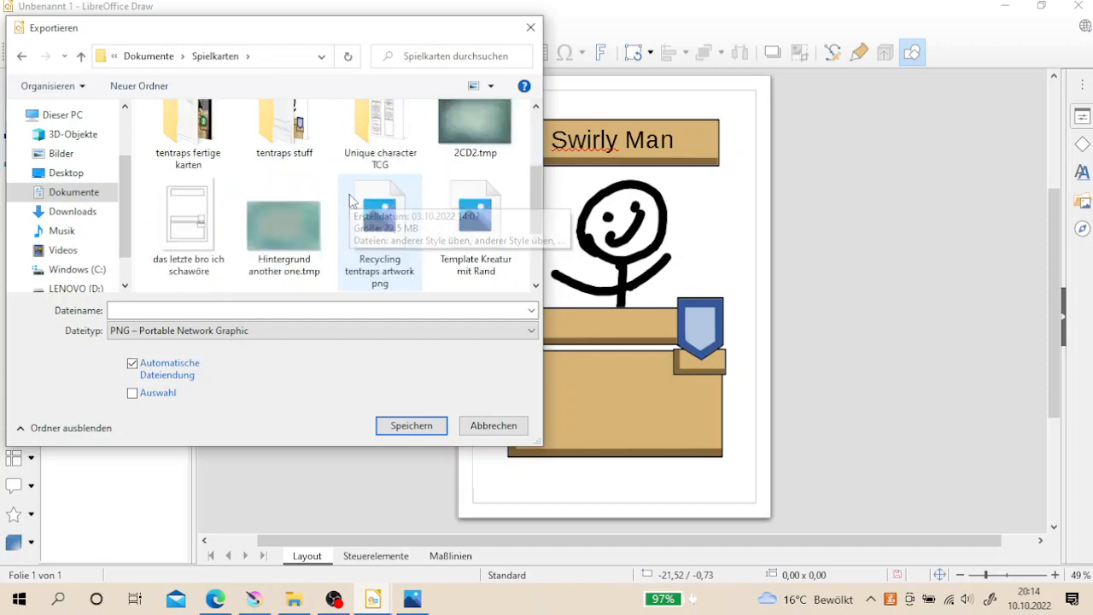
{"action": "scroll", "coordinate": [225, 167], "scroll_direction": "up", "scroll_amount": 3}
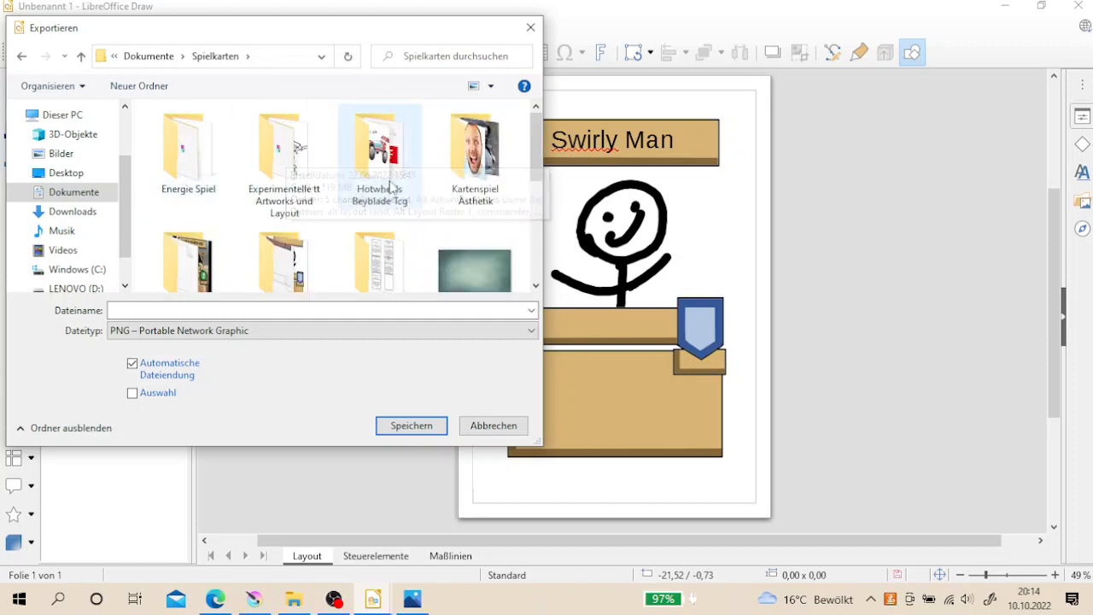
{"action": "scroll", "coordinate": [461, 200], "scroll_direction": "down", "scroll_amount": 5}
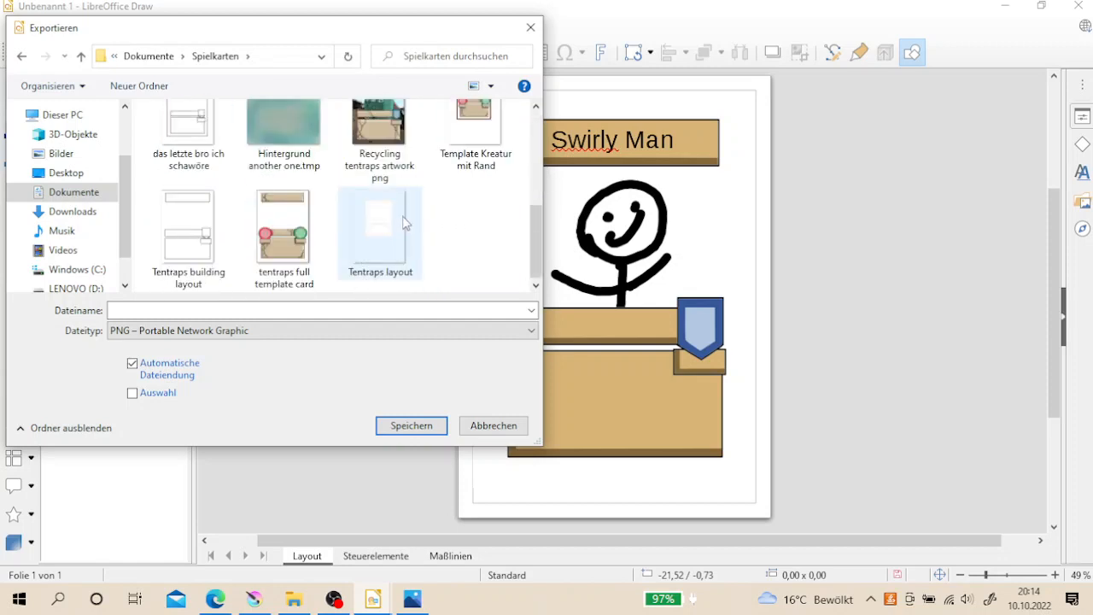
{"action": "scroll", "coordinate": [418, 222], "scroll_direction": "up", "scroll_amount": 3}
{"action": "scroll", "coordinate": [362, 184], "scroll_direction": "down", "scroll_amount": 1}
{"action": "scroll", "coordinate": [362, 184], "scroll_direction": "down", "scroll_amount": 2}
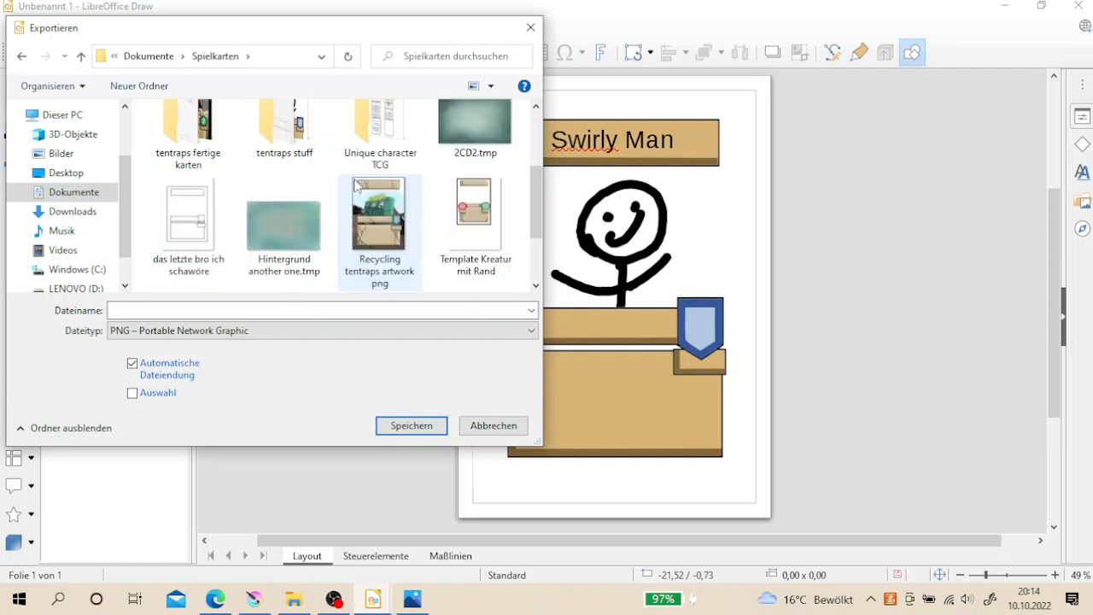
{"action": "scroll", "coordinate": [323, 164], "scroll_direction": "up", "scroll_amount": 2}
{"action": "double_click", "coordinate": [275, 160]}
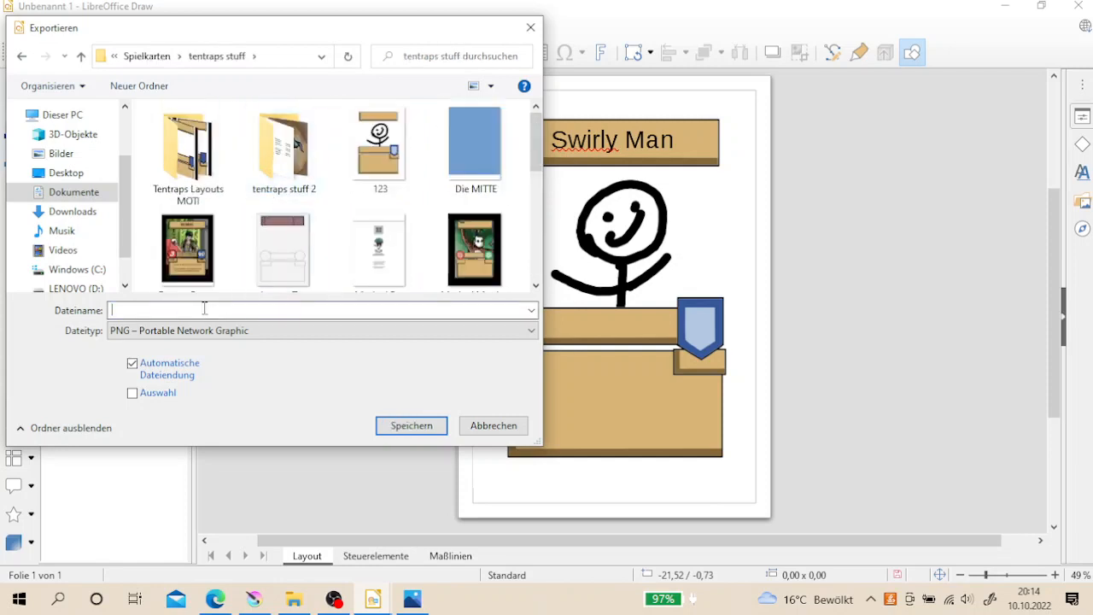
{"action": "type", "text": "1234"}
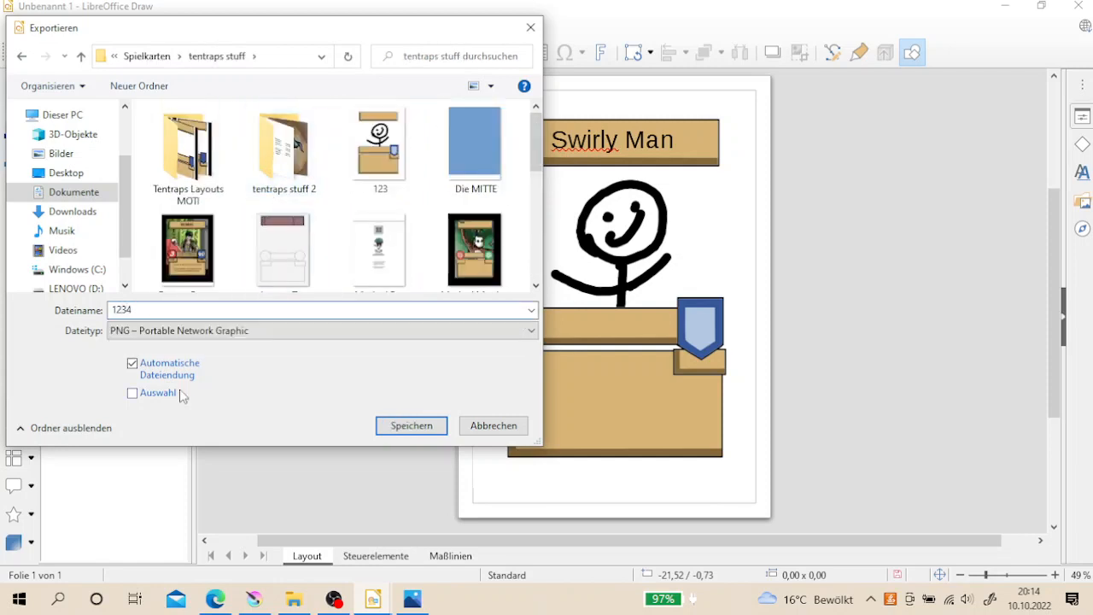
{"action": "left_click", "coordinate": [410, 427]}
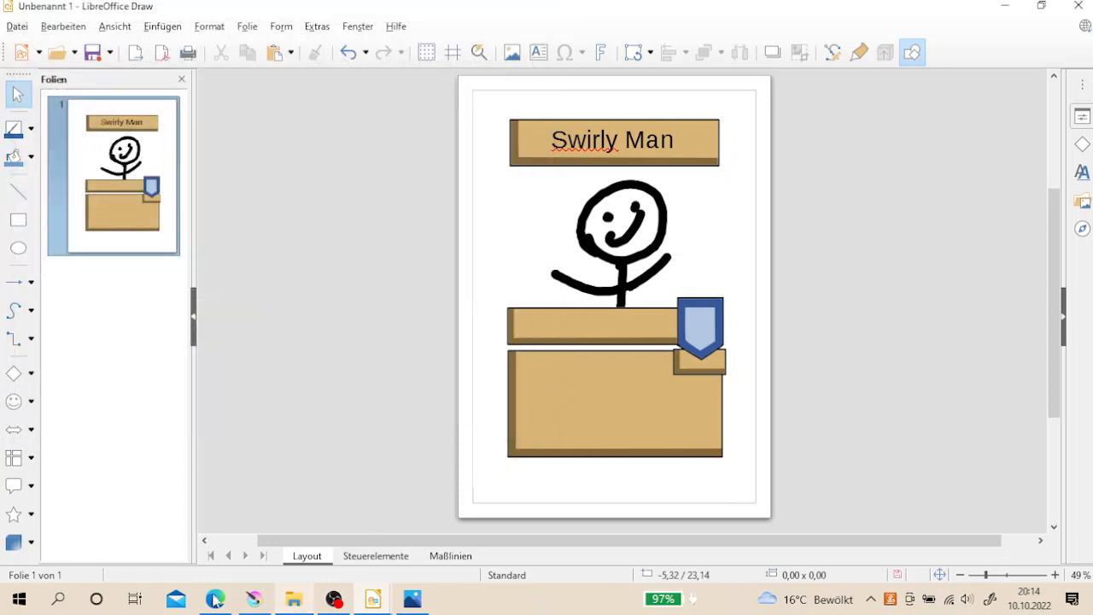
{"action": "left_click", "coordinate": [253, 599]}
{"action": "mouse_move", "coordinate": [372, 598]}
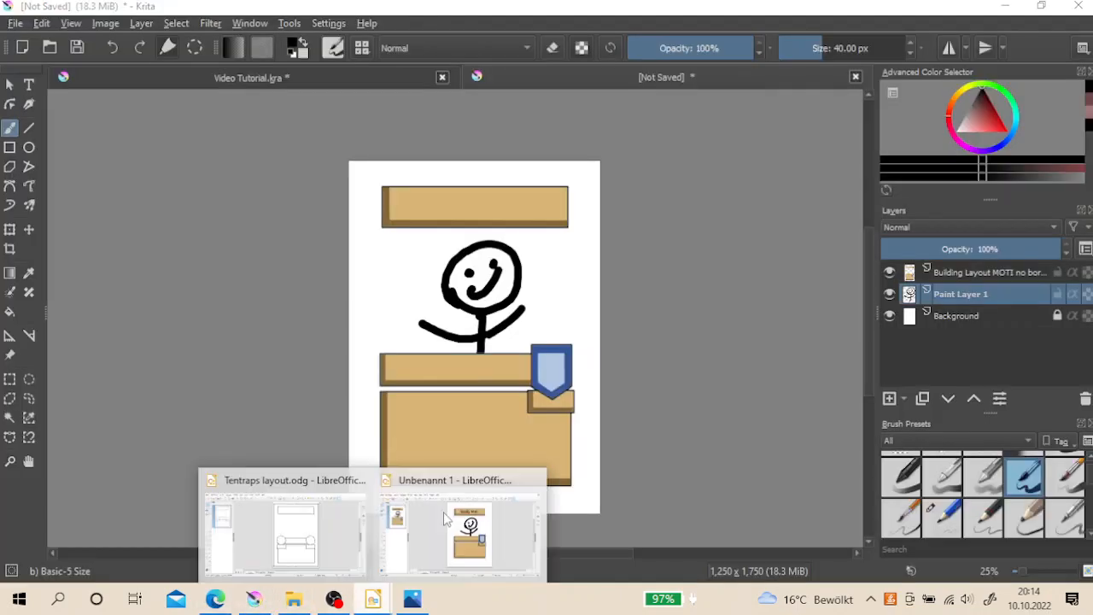
{"action": "left_click", "coordinate": [451, 559]}
{"action": "left_click", "coordinate": [548, 442]}
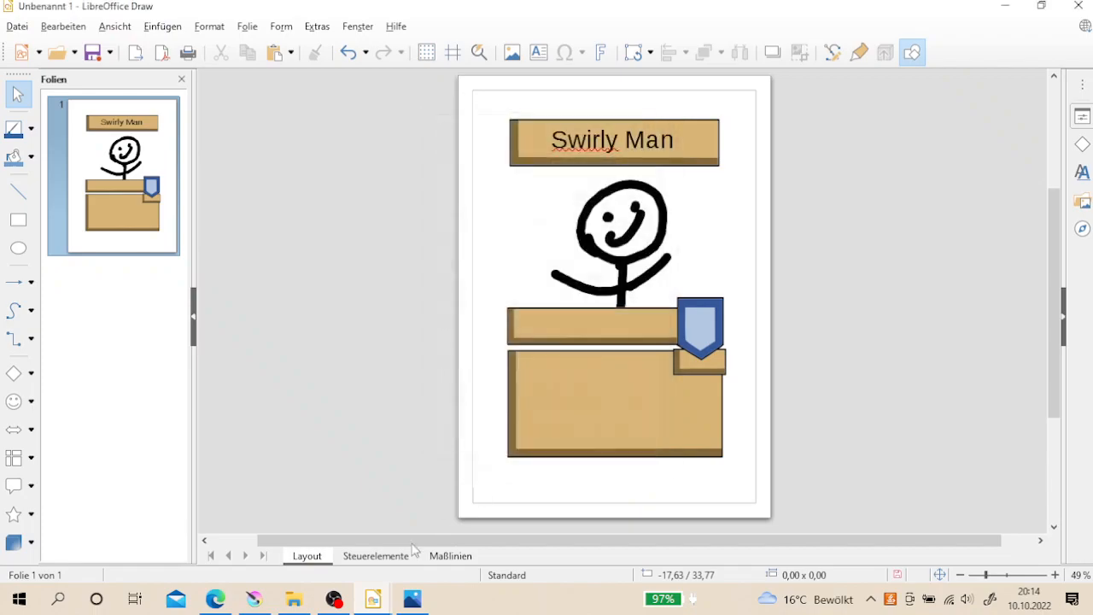
{"action": "left_click", "coordinate": [214, 598]}
- Switch to Krita and hide Paint Layer 1, which holds the stick figure artwork
{"action": "left_click", "coordinate": [254, 599]}
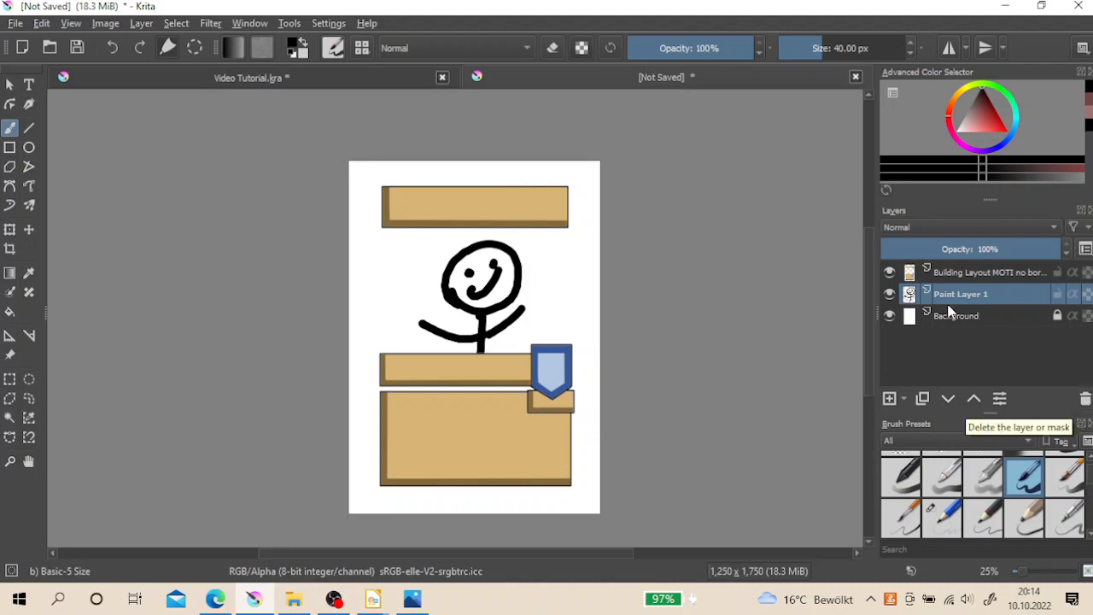
{"action": "left_click", "coordinate": [890, 294]}
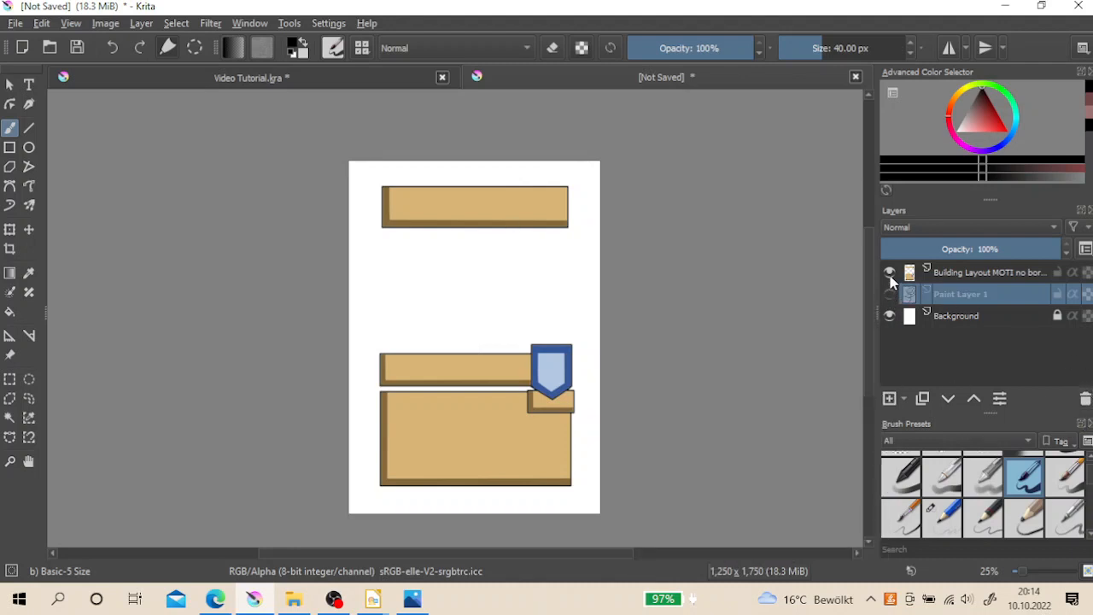
- Hide the Building Layout layer and insert the 1234 image from the tentraps stuff folder as a new layer
{"action": "left_click", "coordinate": [889, 272]}
{"action": "left_click", "coordinate": [293, 599]}
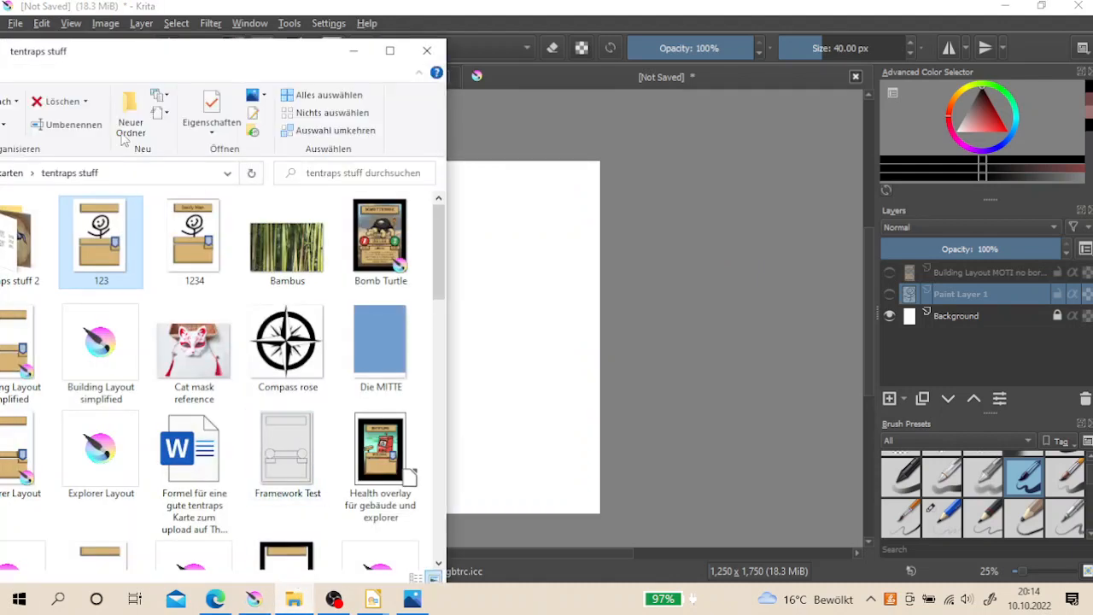
{"action": "left_click_drag", "start_coordinate": [148, 293], "coordinate": [453, 271]}
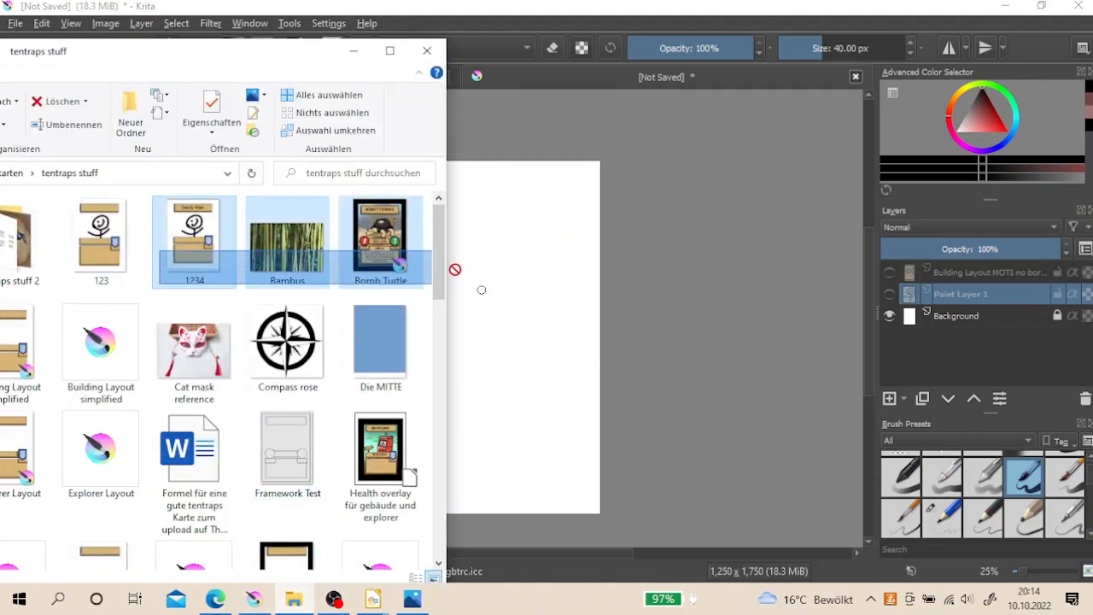
{"action": "left_click", "coordinate": [213, 223]}
{"action": "left_click_drag", "start_coordinate": [213, 224], "coordinate": [510, 305]}
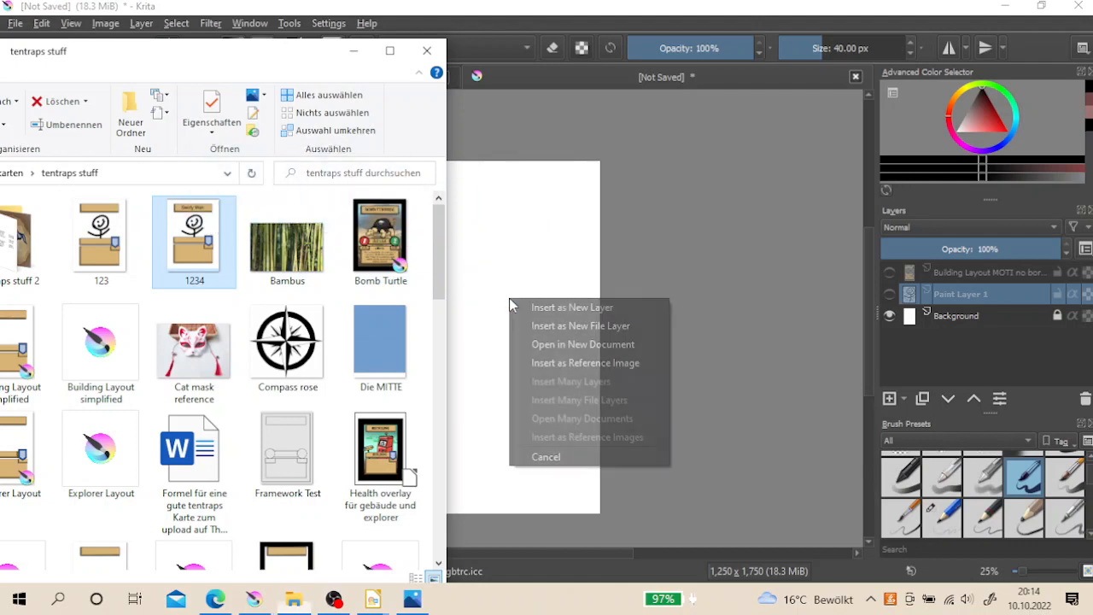
{"action": "left_click", "coordinate": [545, 307]}
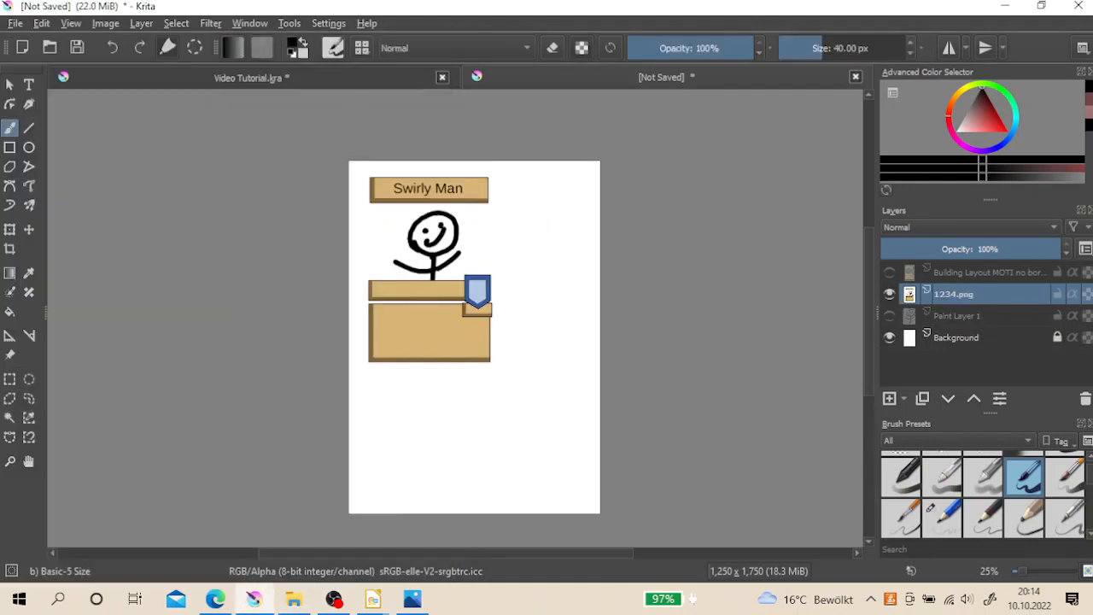
- Scale the 1234.png layer up with the Transform tool so the card fills the whole canvas
{"action": "left_click", "coordinate": [10, 229]}
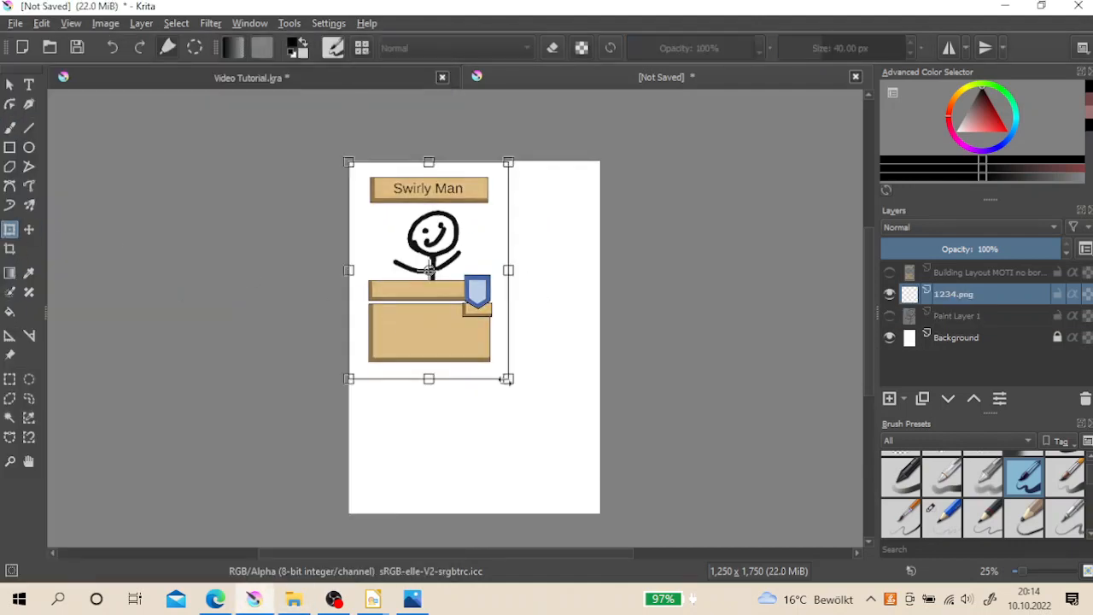
{"action": "left_click_drag", "start_coordinate": [510, 382], "coordinate": [603, 516]}
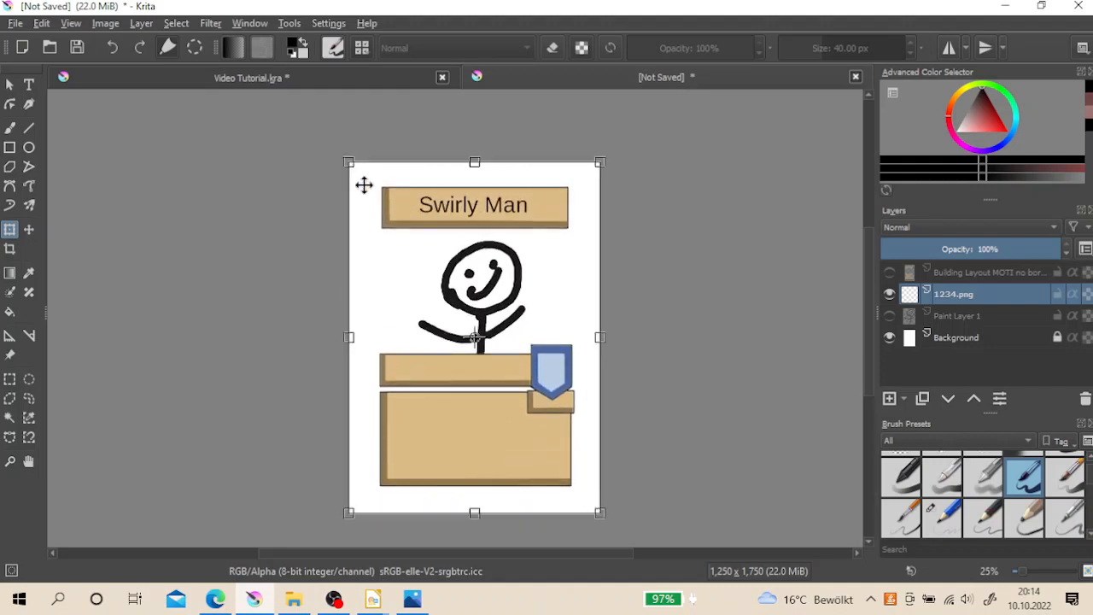
{"action": "mouse_move", "coordinate": [334, 159]}
{"action": "left_mouse_down"}
{"action": "mouse_move", "coordinate": [384, 191]}
{"action": "mouse_move", "coordinate": [344, 159]}
{"action": "left_mouse_up"}
{"action": "left_click", "coordinate": [106, 48]}
{"action": "left_click", "coordinate": [28, 399]}
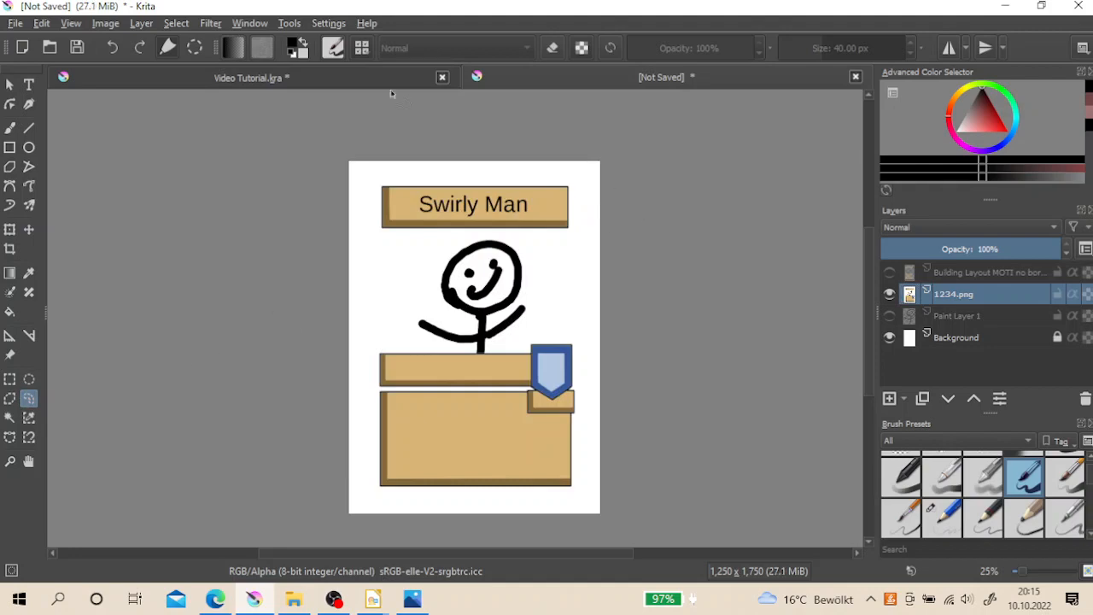
- Export the card as a PNG image named 12345 in the tentraps stuff folder, keeping the default PNG options
{"action": "left_click", "coordinate": [16, 26]}
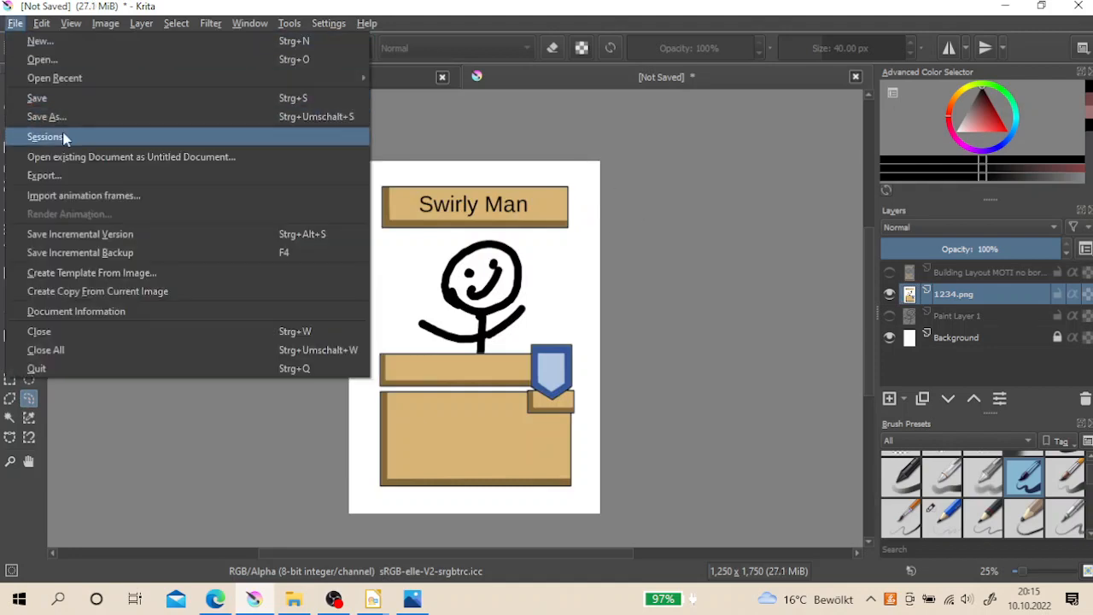
{"action": "left_click", "coordinate": [239, 160]}
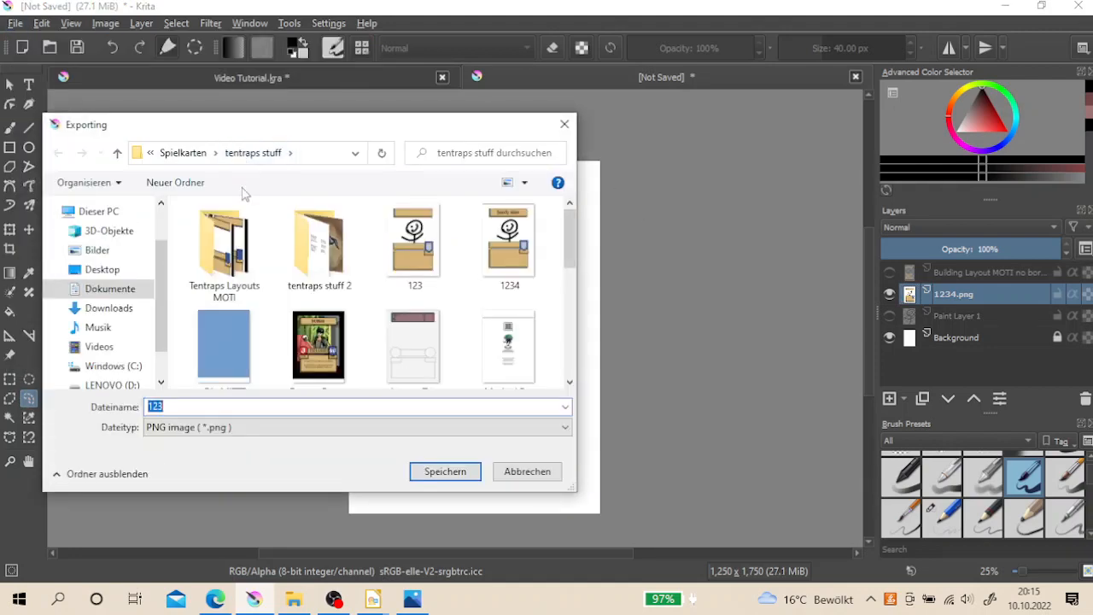
{"action": "scroll", "coordinate": [262, 273], "scroll_direction": "down", "scroll_amount": 1}
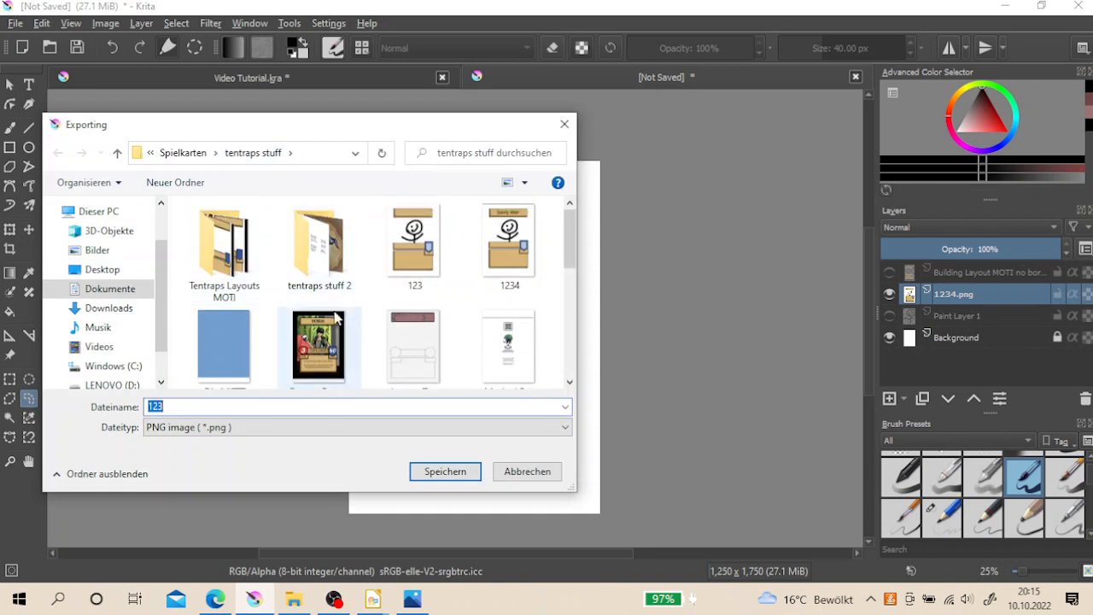
{"action": "type", "text": "12345"}
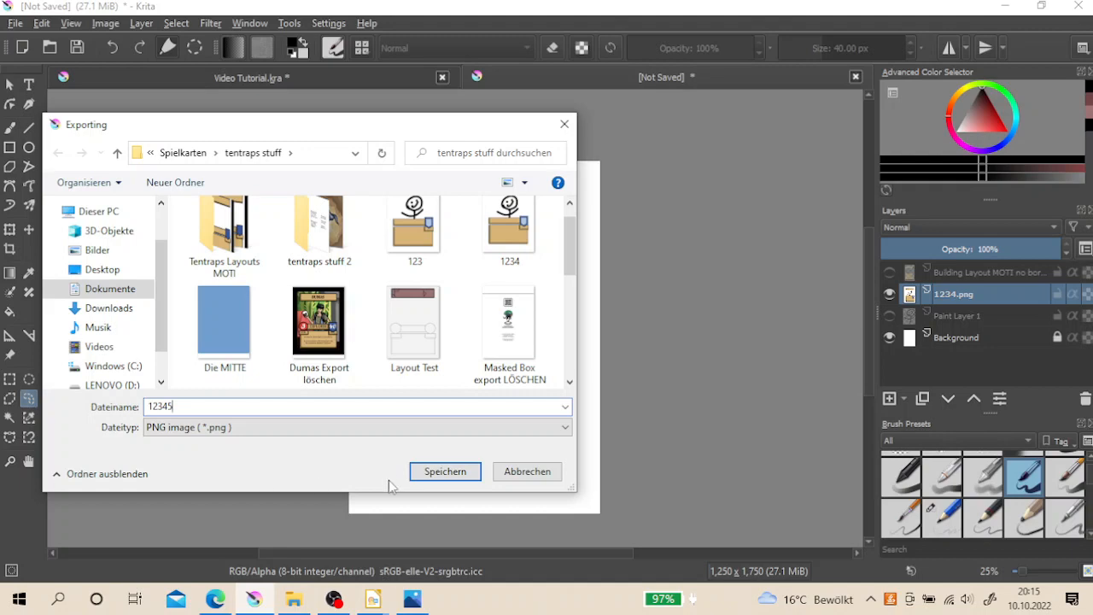
{"action": "left_click", "coordinate": [445, 472]}
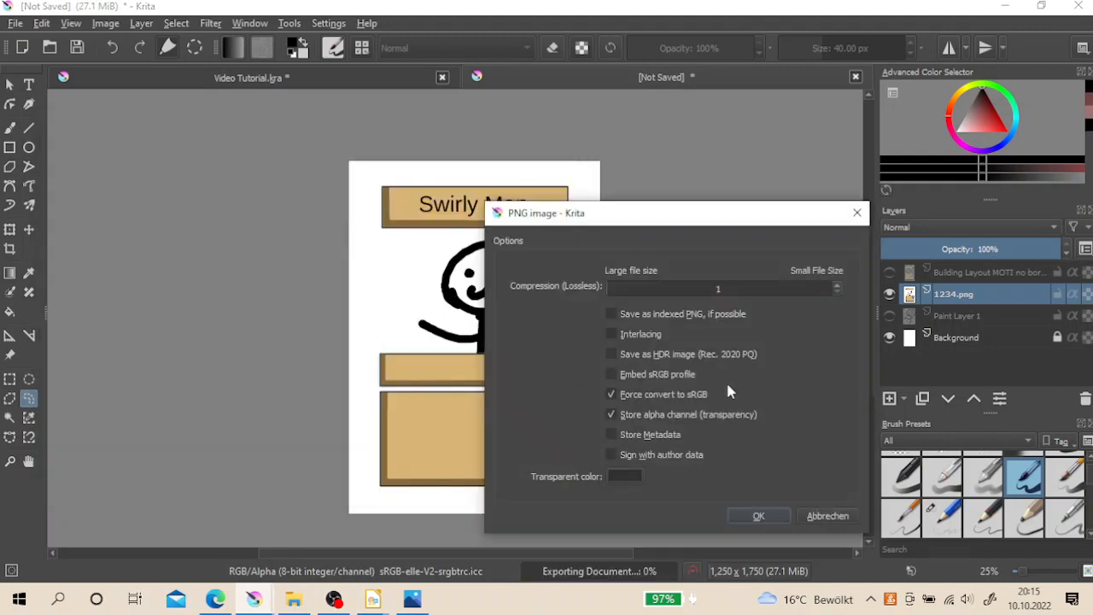
{"action": "left_click", "coordinate": [756, 518]}
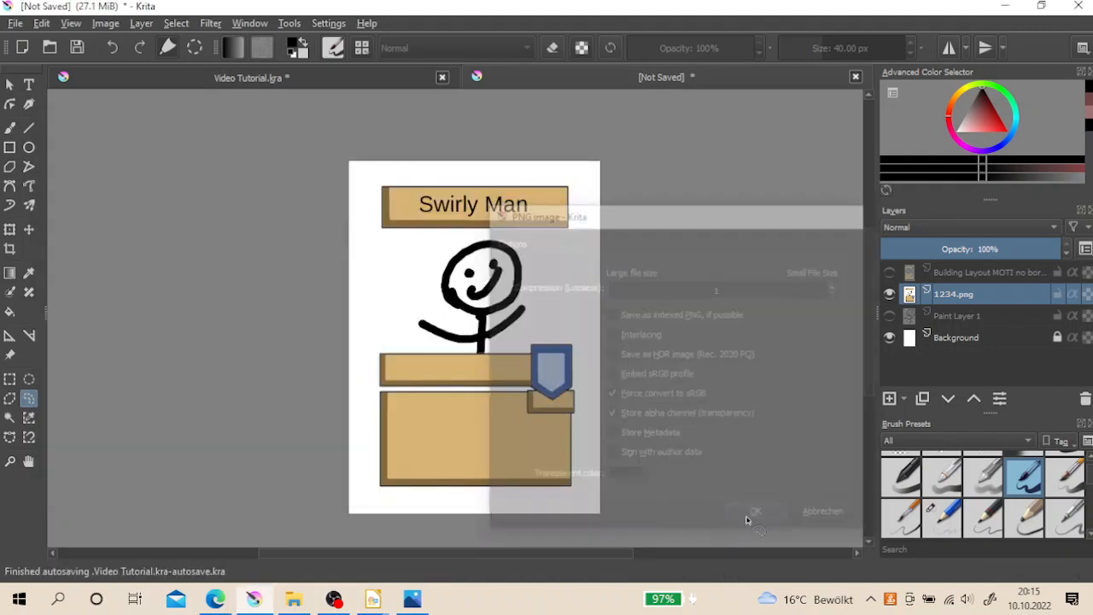